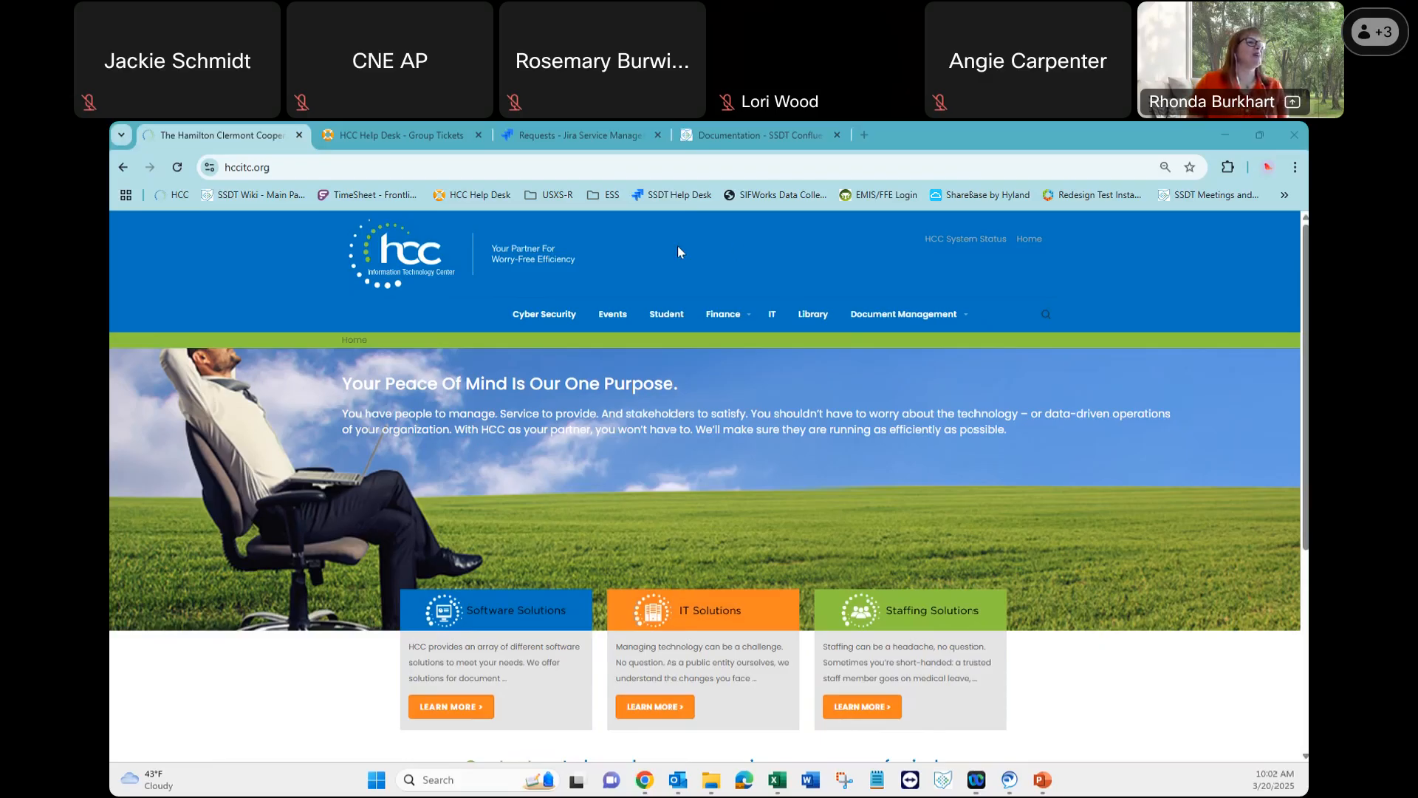
Open the HCC training recordings page from the Finance section's State Software Links and Training page.
{"action": "mouse_move", "coordinate": [725, 317]}
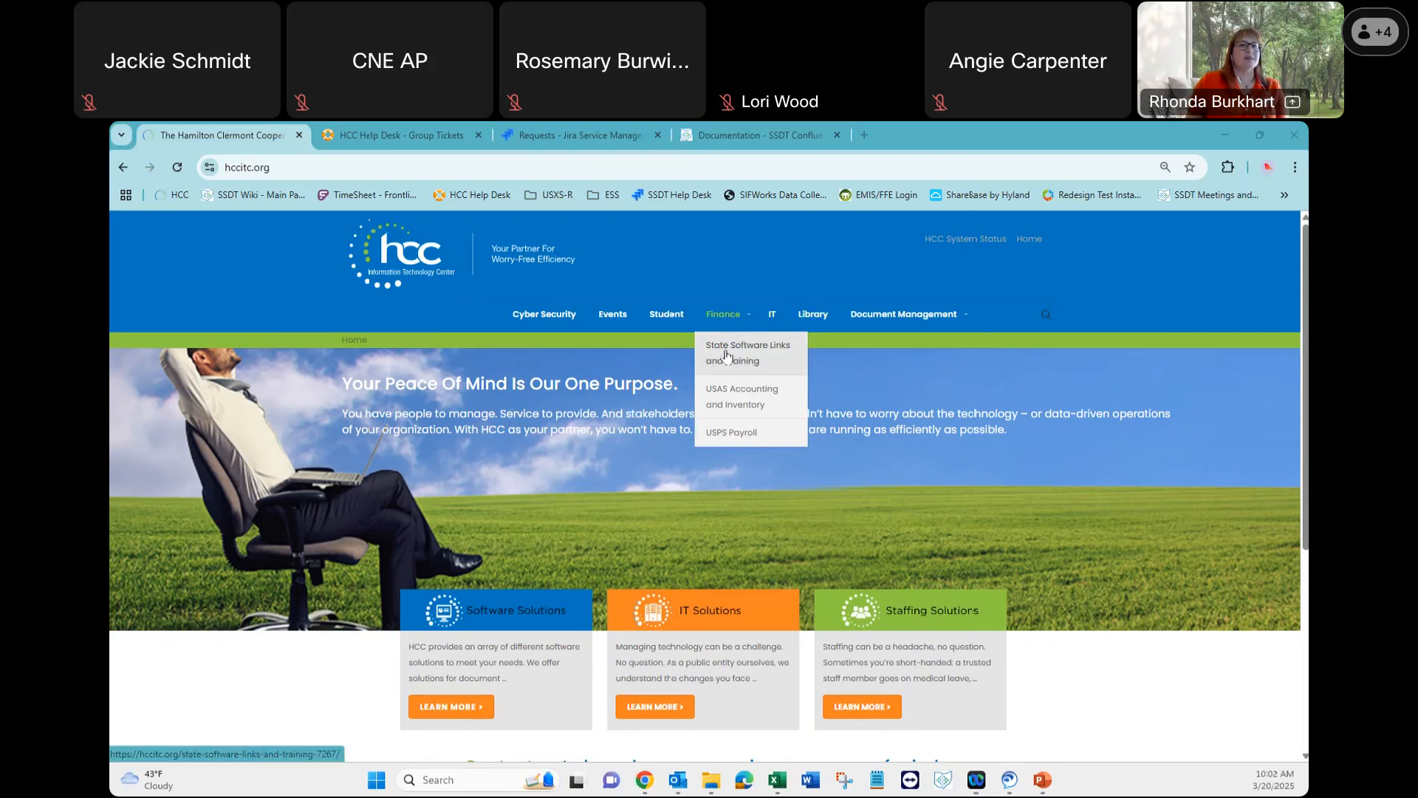
{"action": "left_click", "coordinate": [726, 356]}
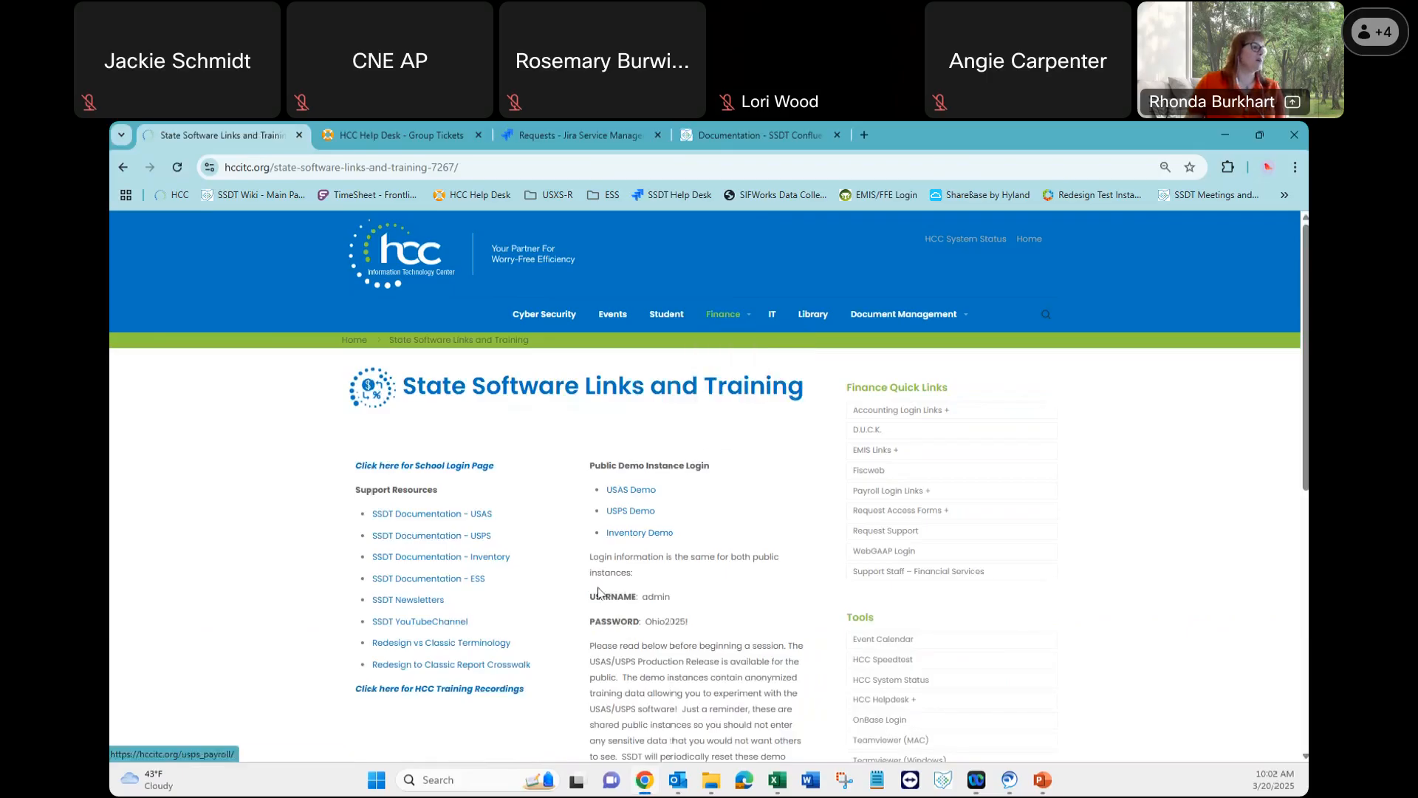
{"action": "left_click", "coordinate": [405, 694]}
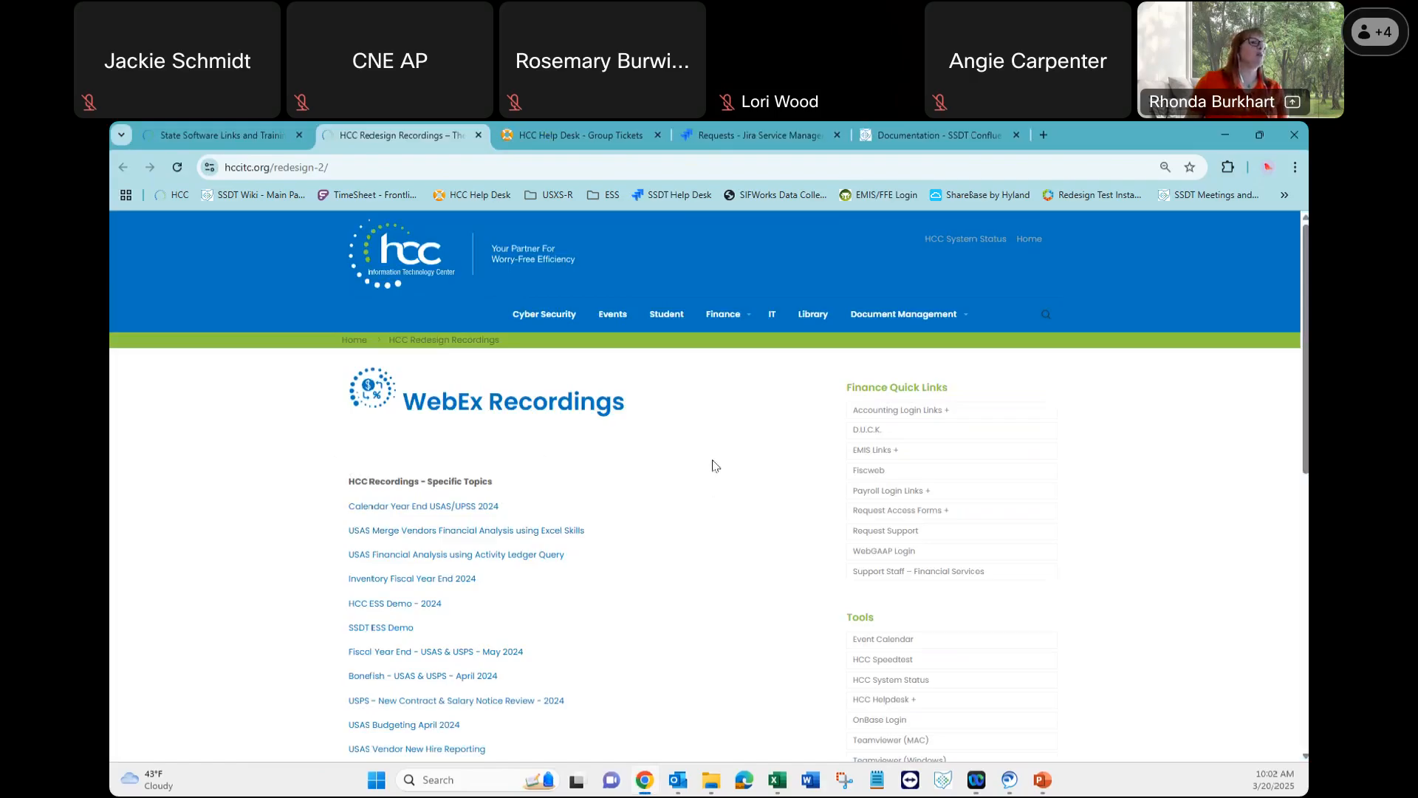
Open the USAS Demo from State Software Links and Training and log in as admin with the account password.
{"action": "left_click", "coordinate": [728, 350]}
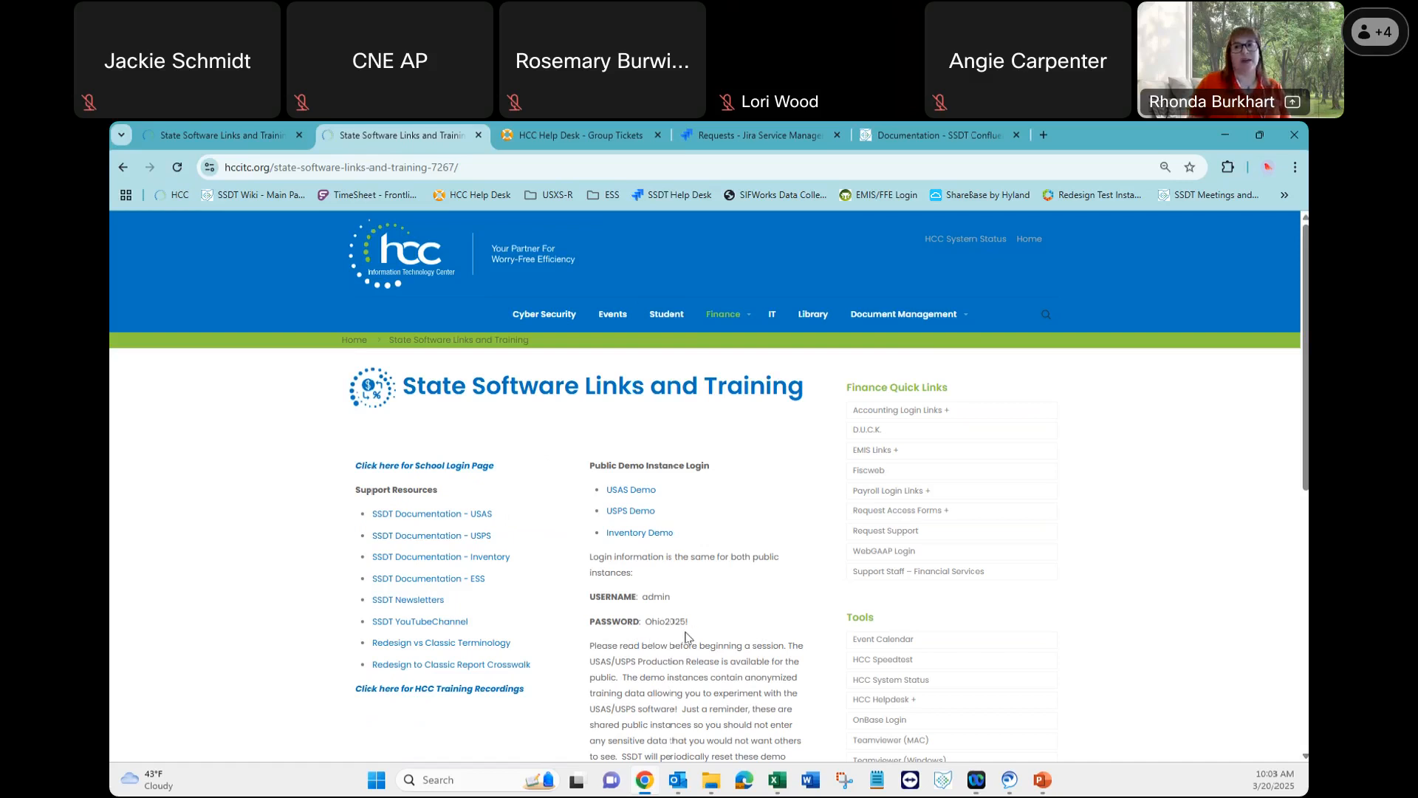
{"action": "left_click", "coordinate": [639, 491]}
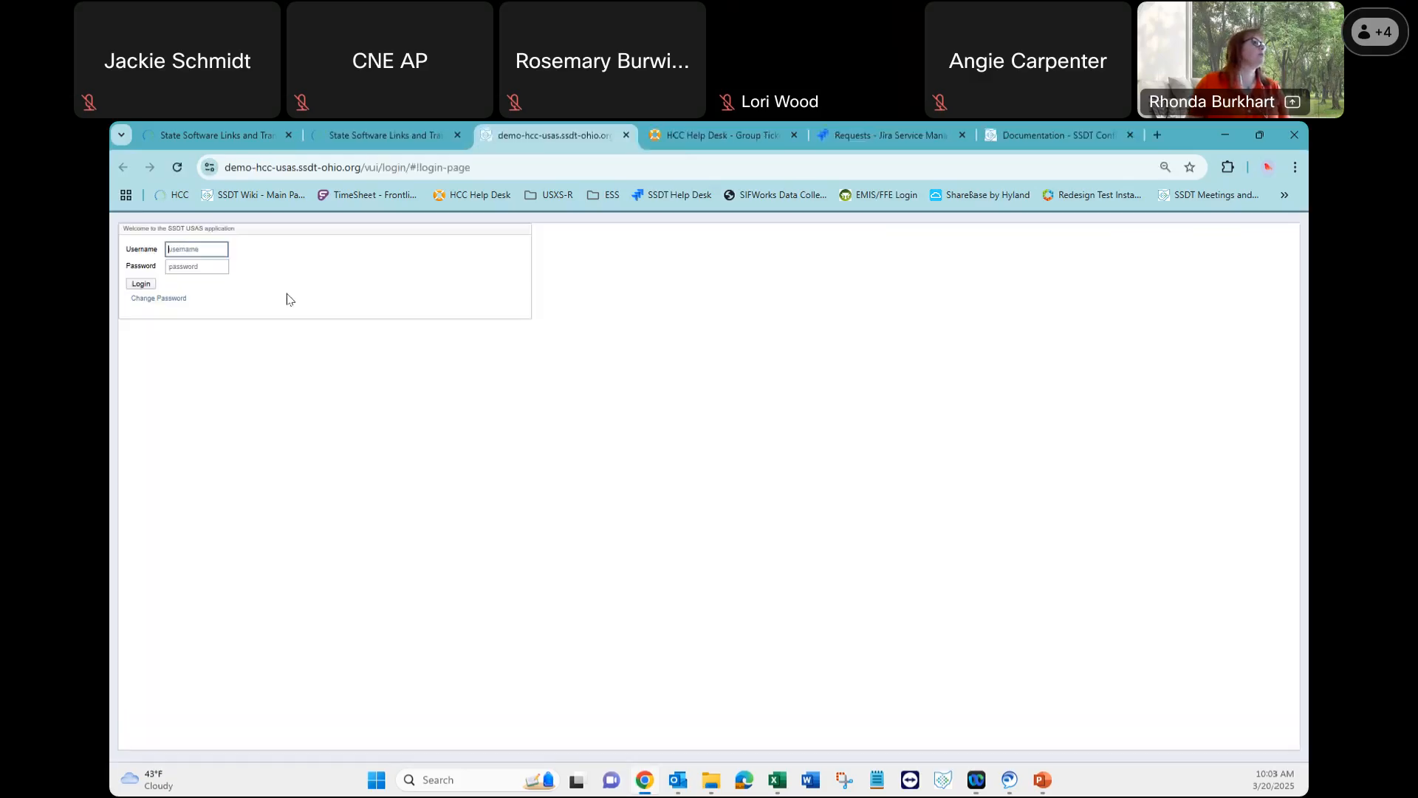
{"action": "left_click", "coordinate": [191, 246]}
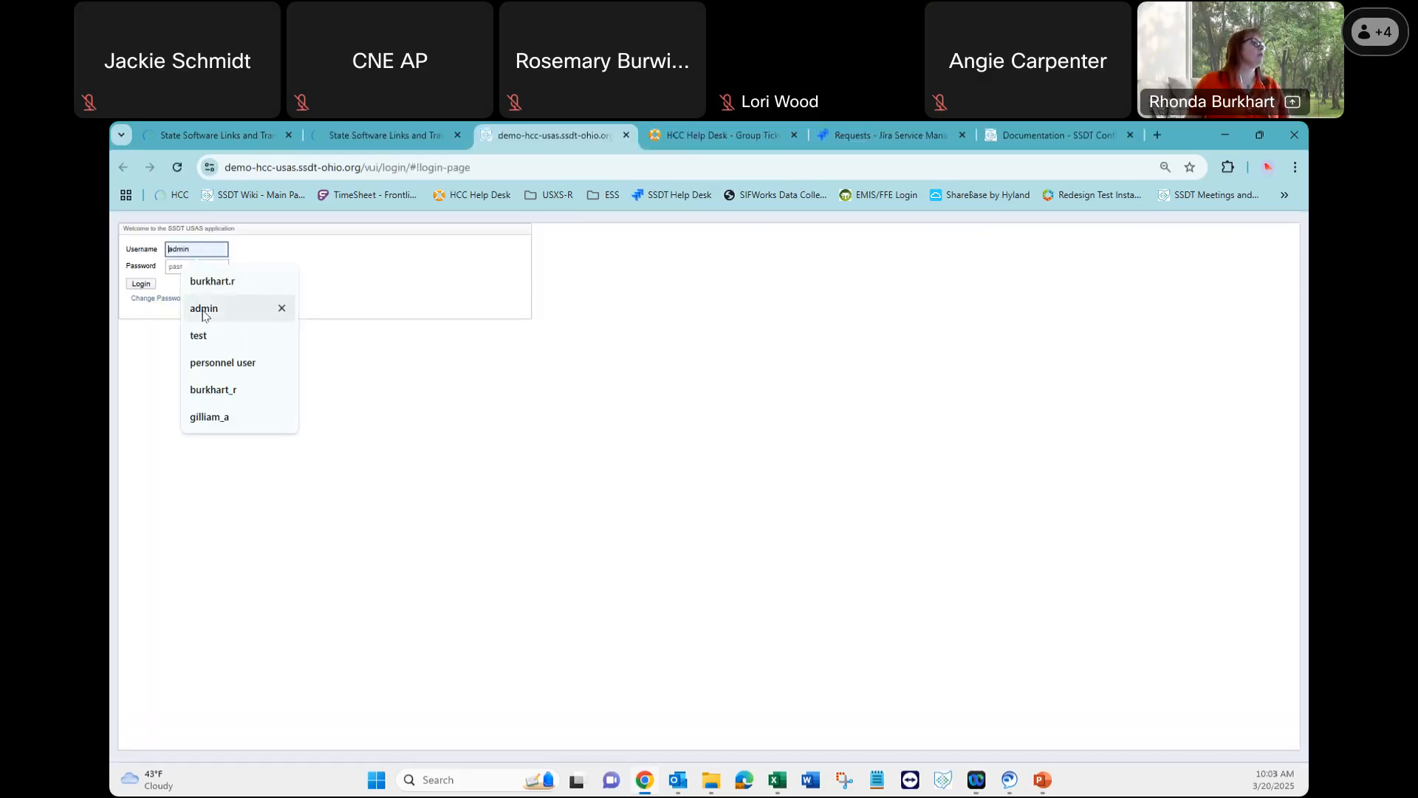
{"action": "left_click", "coordinate": [204, 311]}
{"action": "left_click", "coordinate": [199, 267]}
{"action": "type", "text": "•"}
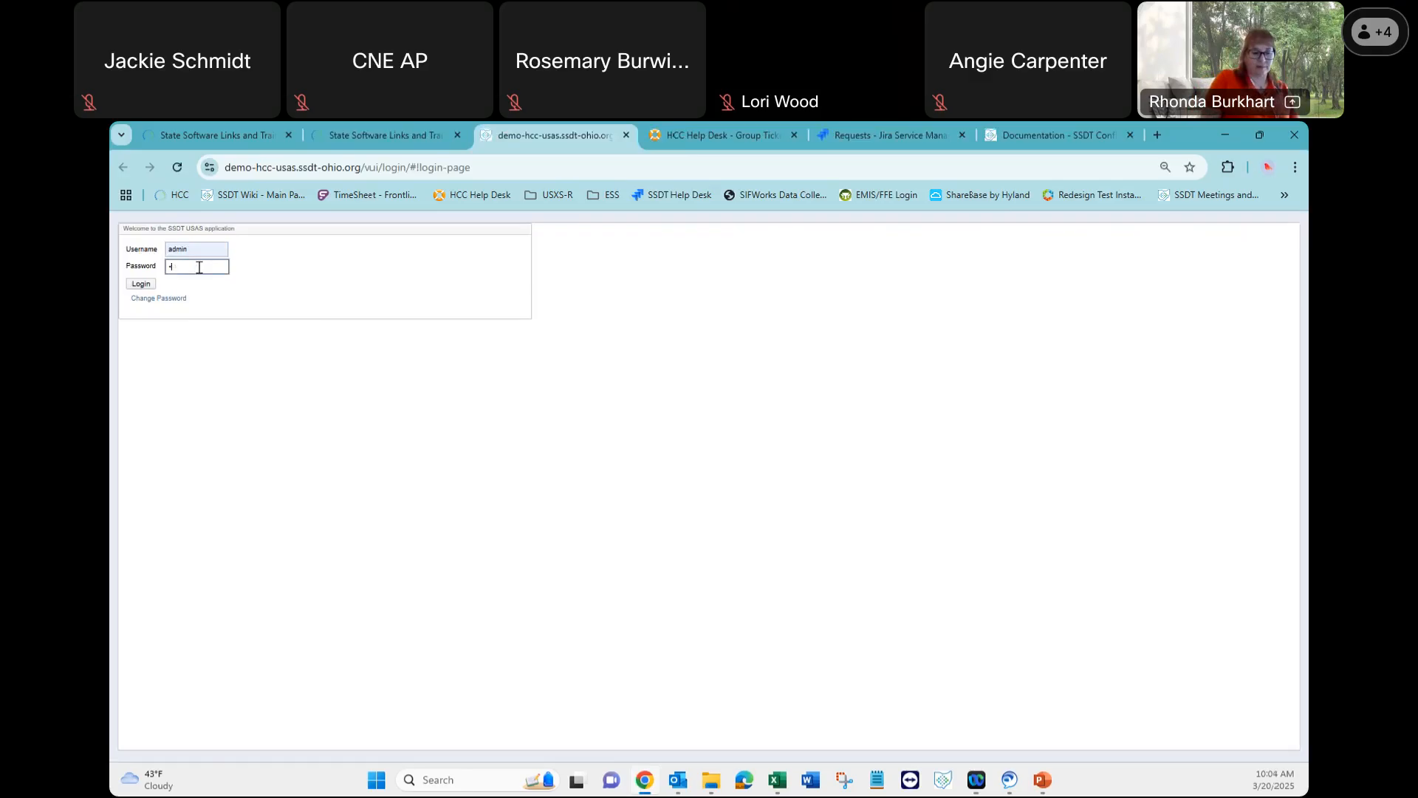
{"action": "type", "text": "•••"}
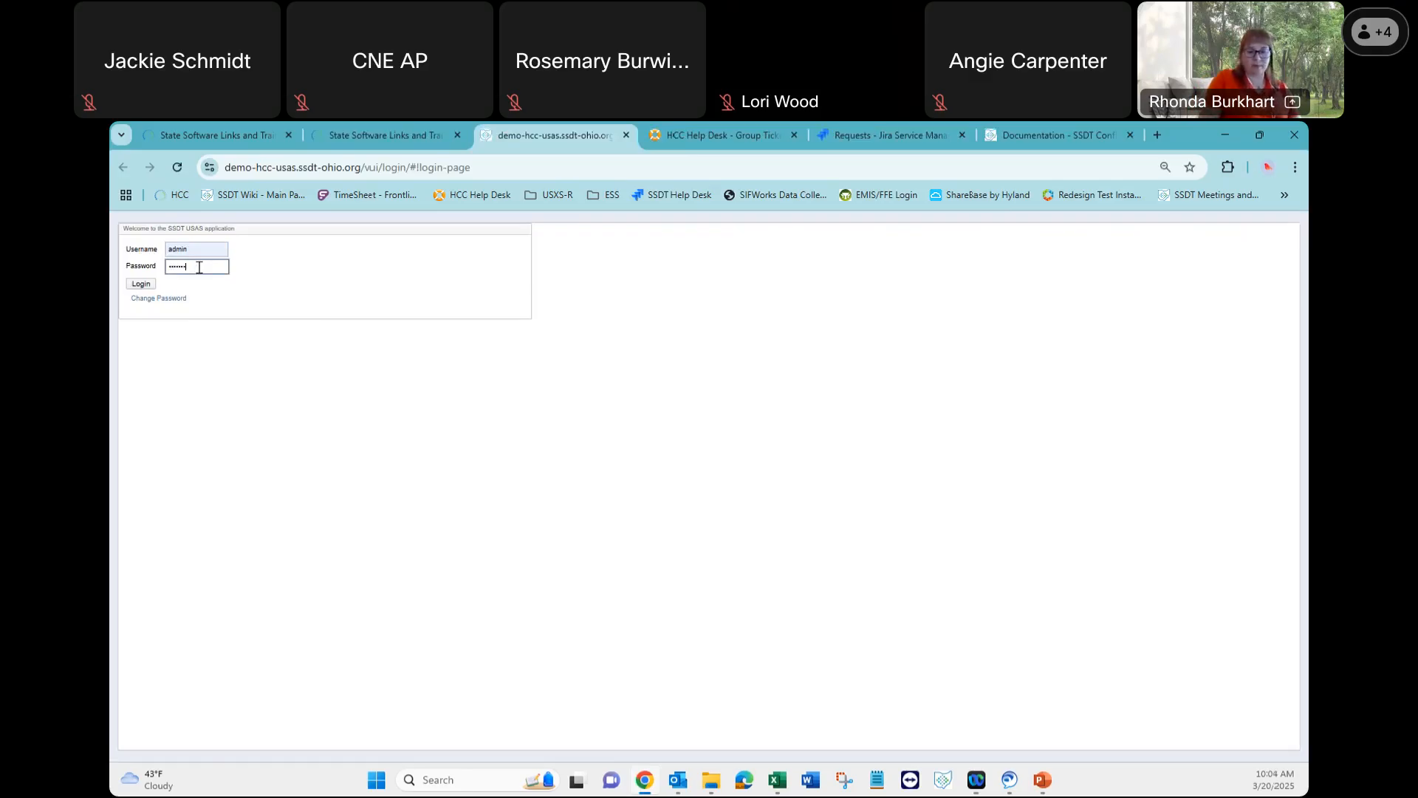
{"action": "key", "text": "Return"}
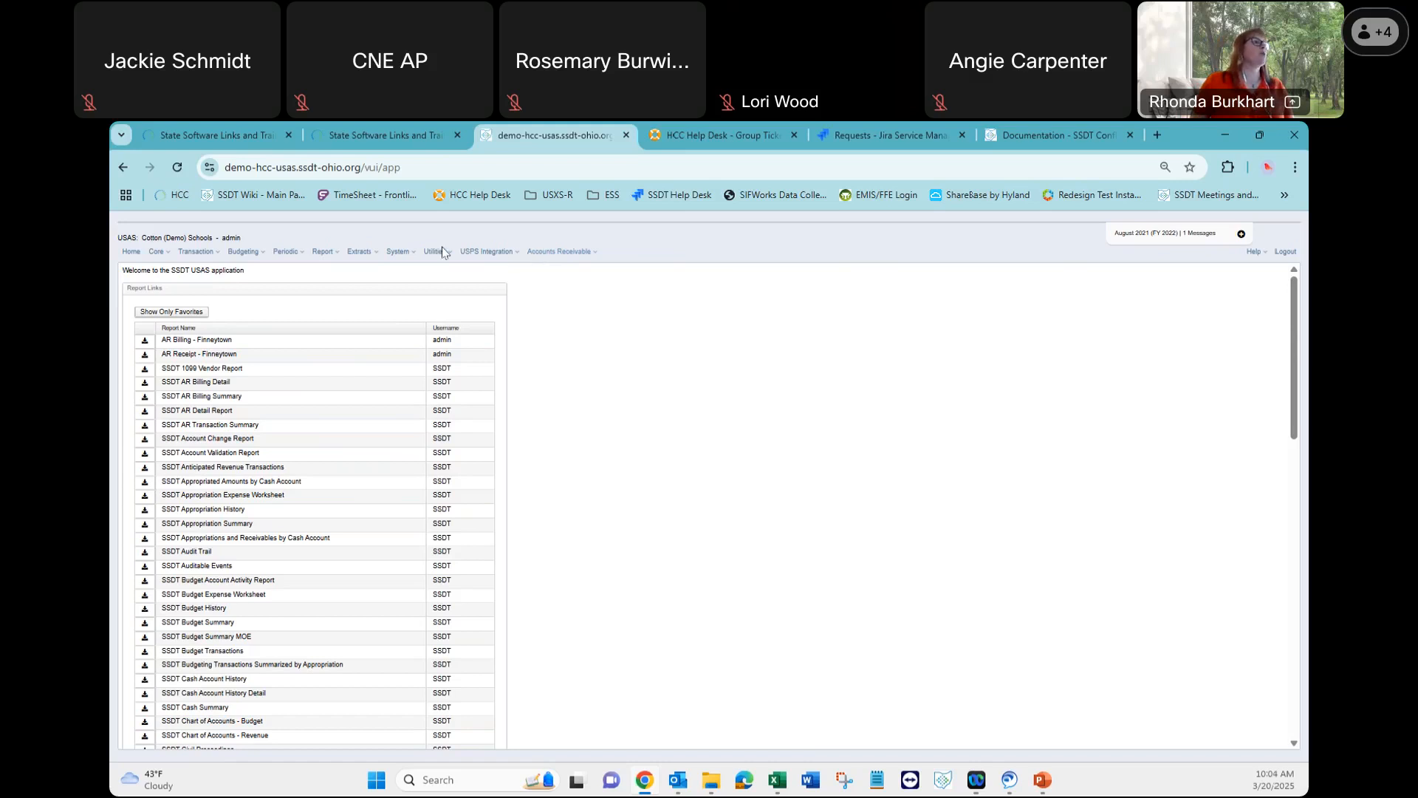
Review the Accounts Receivable Billing Email Setup in the system configuration, including its default bill form choices, without saving changes.
{"action": "left_click", "coordinate": [396, 255]}
{"action": "left_click", "coordinate": [399, 277]}
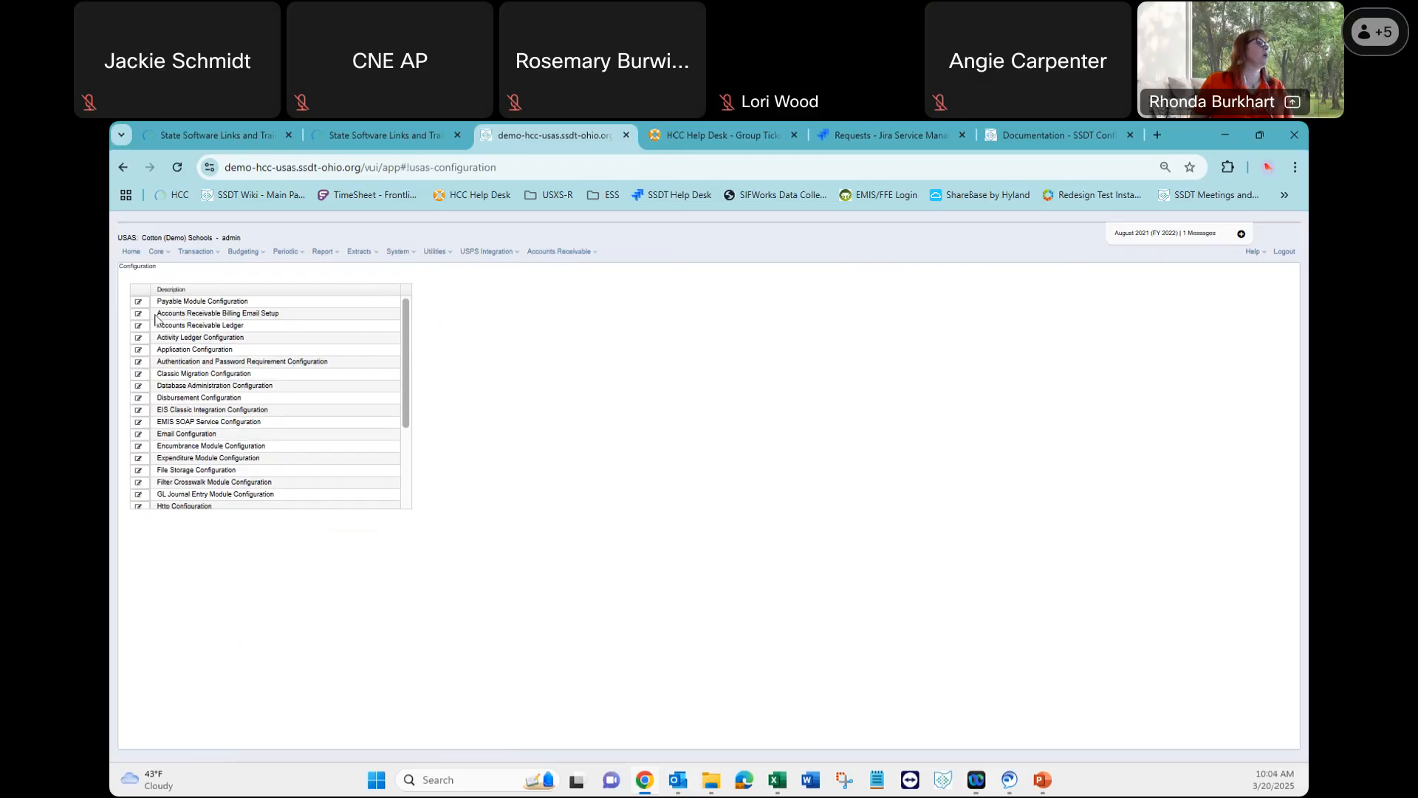
{"action": "left_click", "coordinate": [138, 315]}
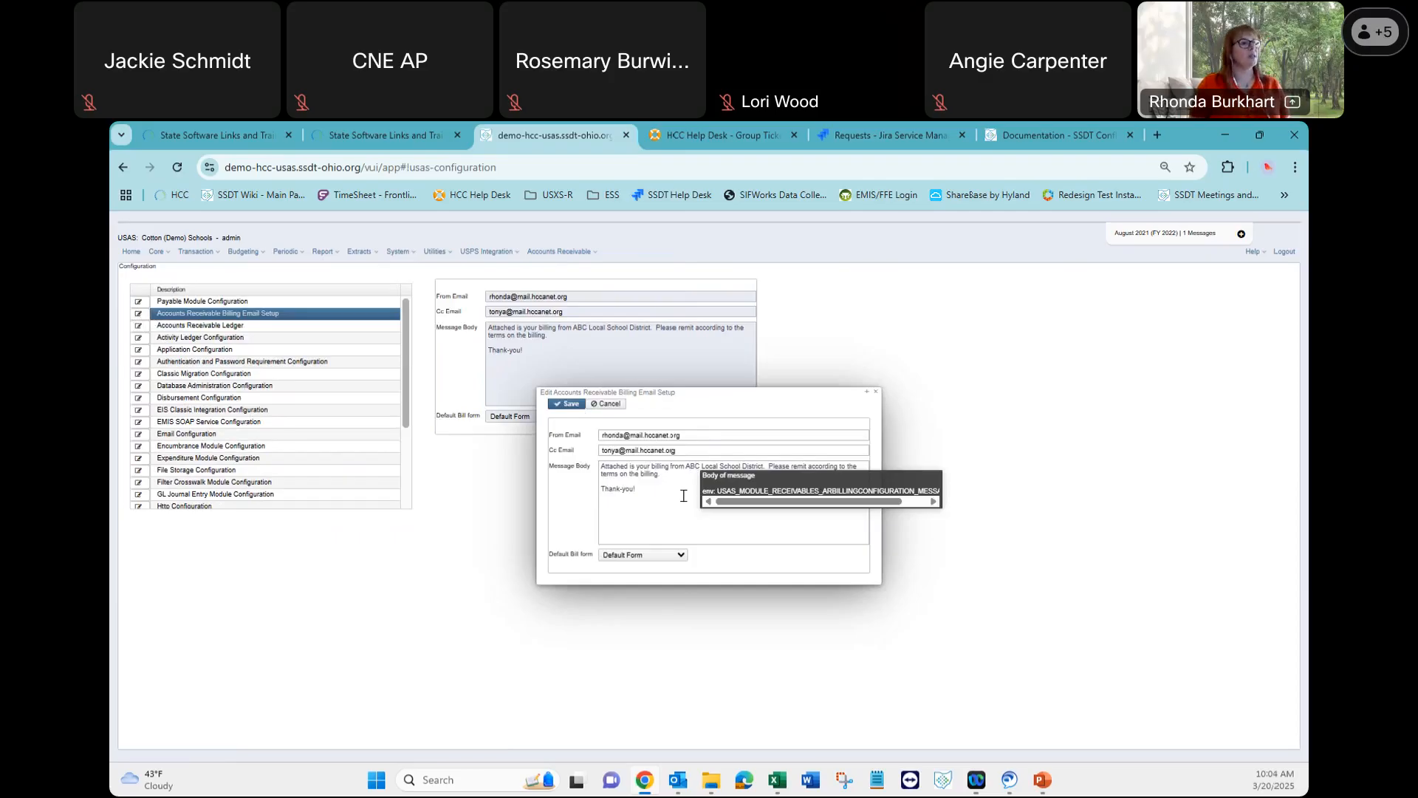
{"action": "left_click", "coordinate": [681, 555]}
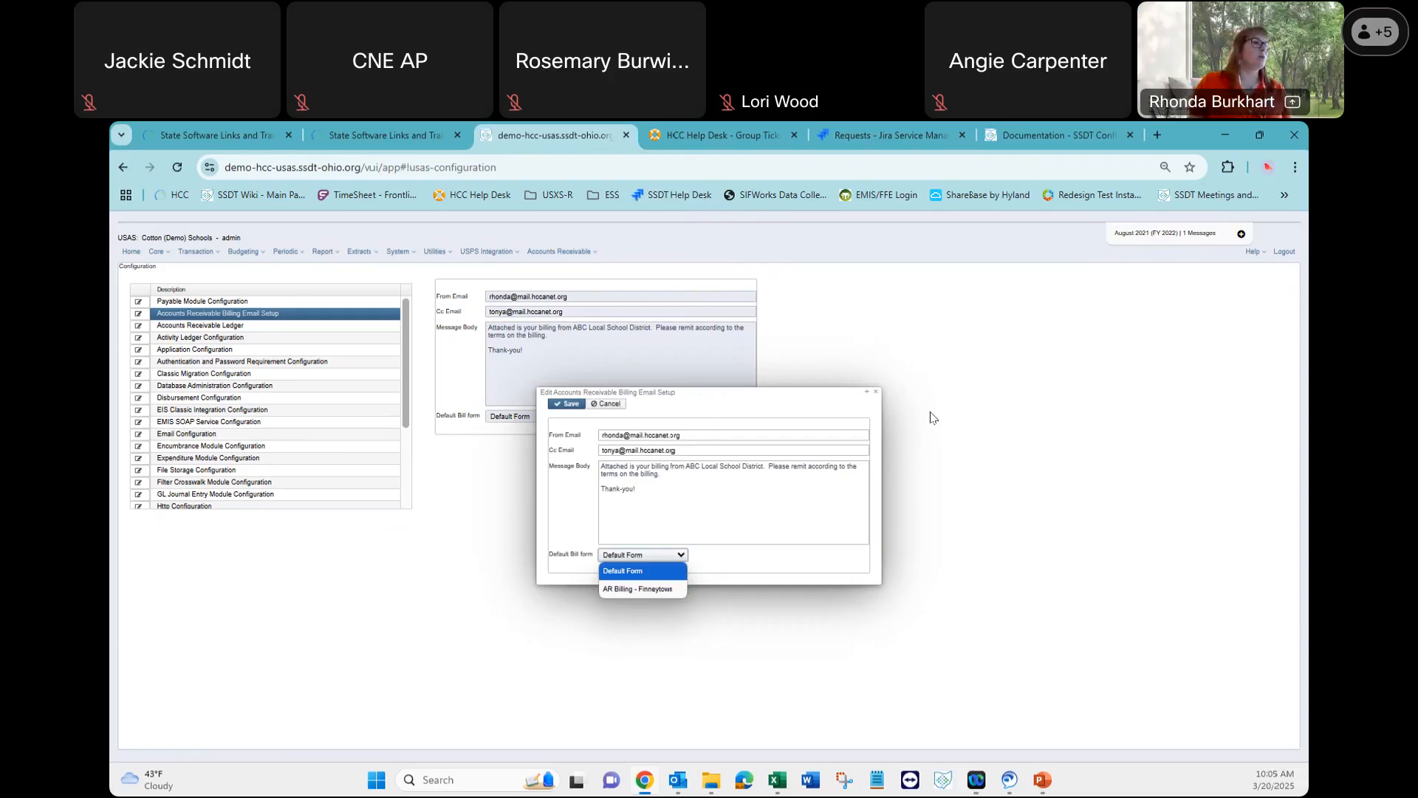
{"action": "left_click", "coordinate": [876, 398]}
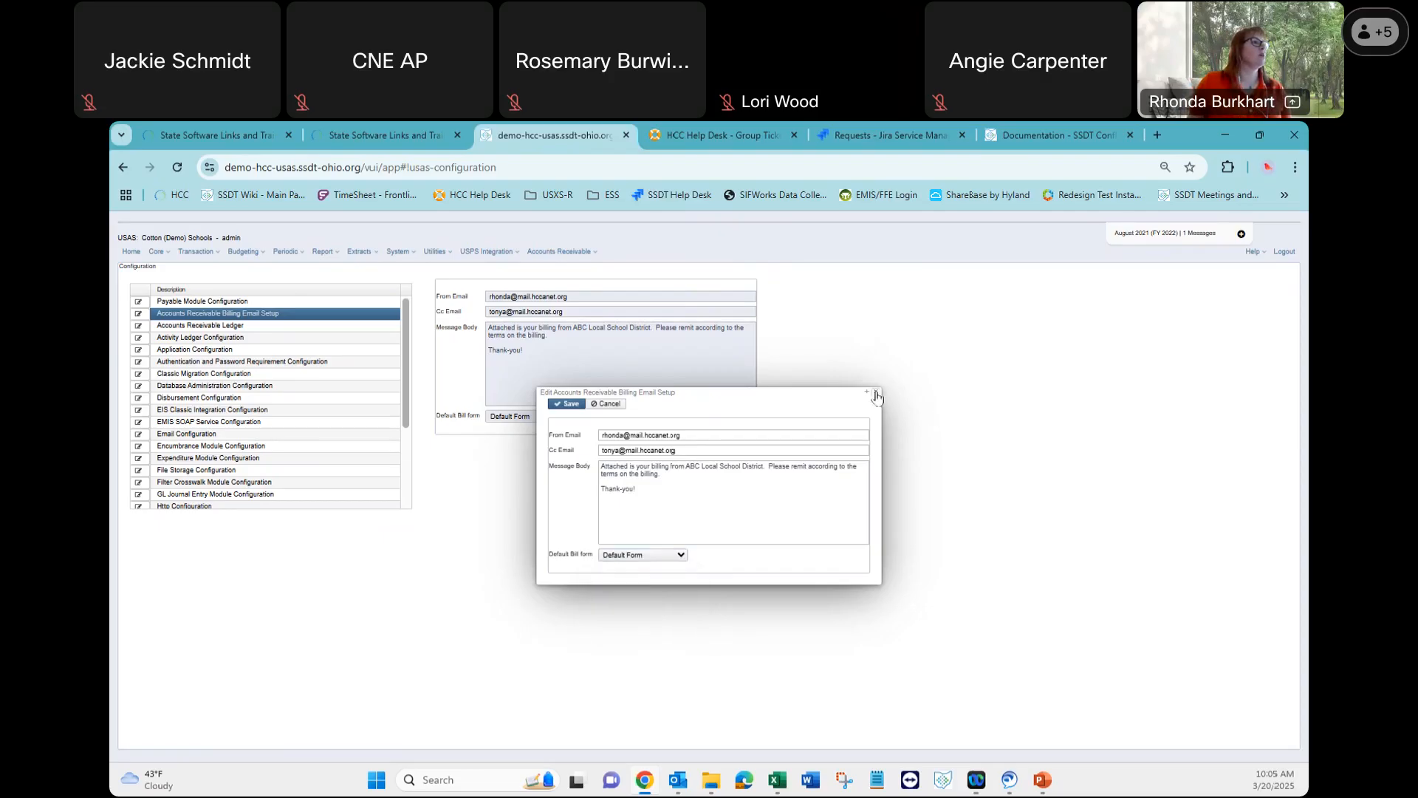
{"action": "left_click", "coordinate": [876, 397]}
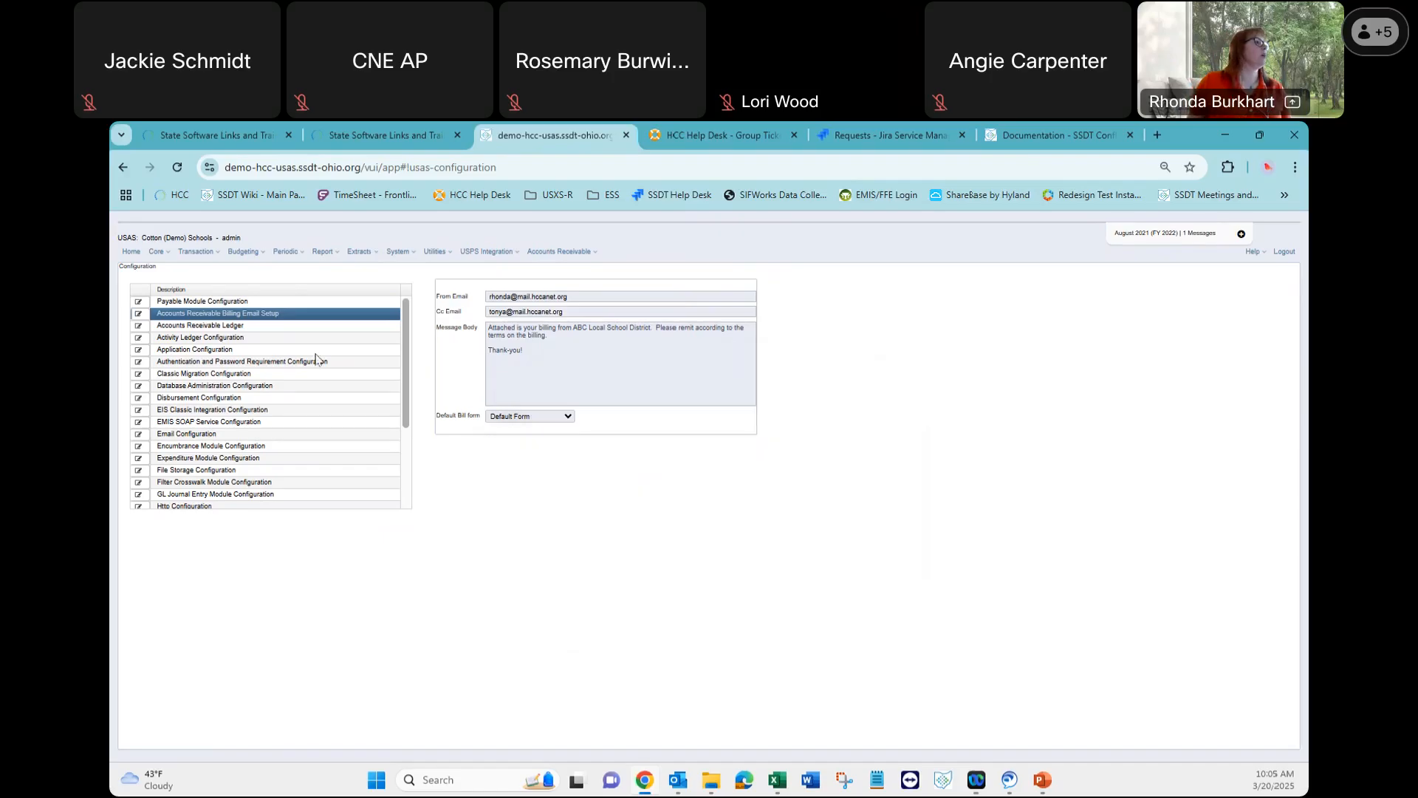
Inspect the Accounts Receivable Ledger configuration and the Email Configuration, closing each without changes.
{"action": "left_click", "coordinate": [138, 328]}
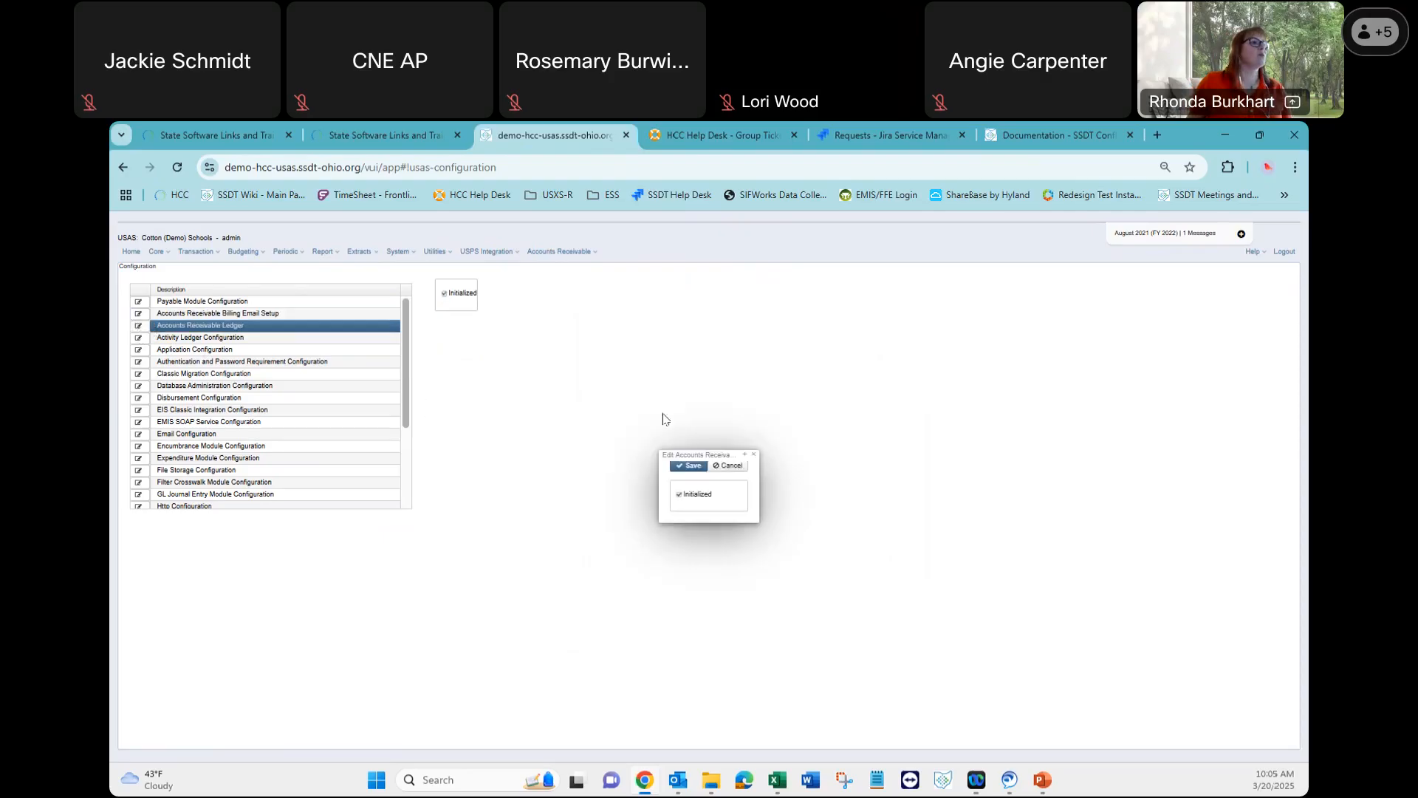
{"action": "left_click", "coordinate": [746, 455]}
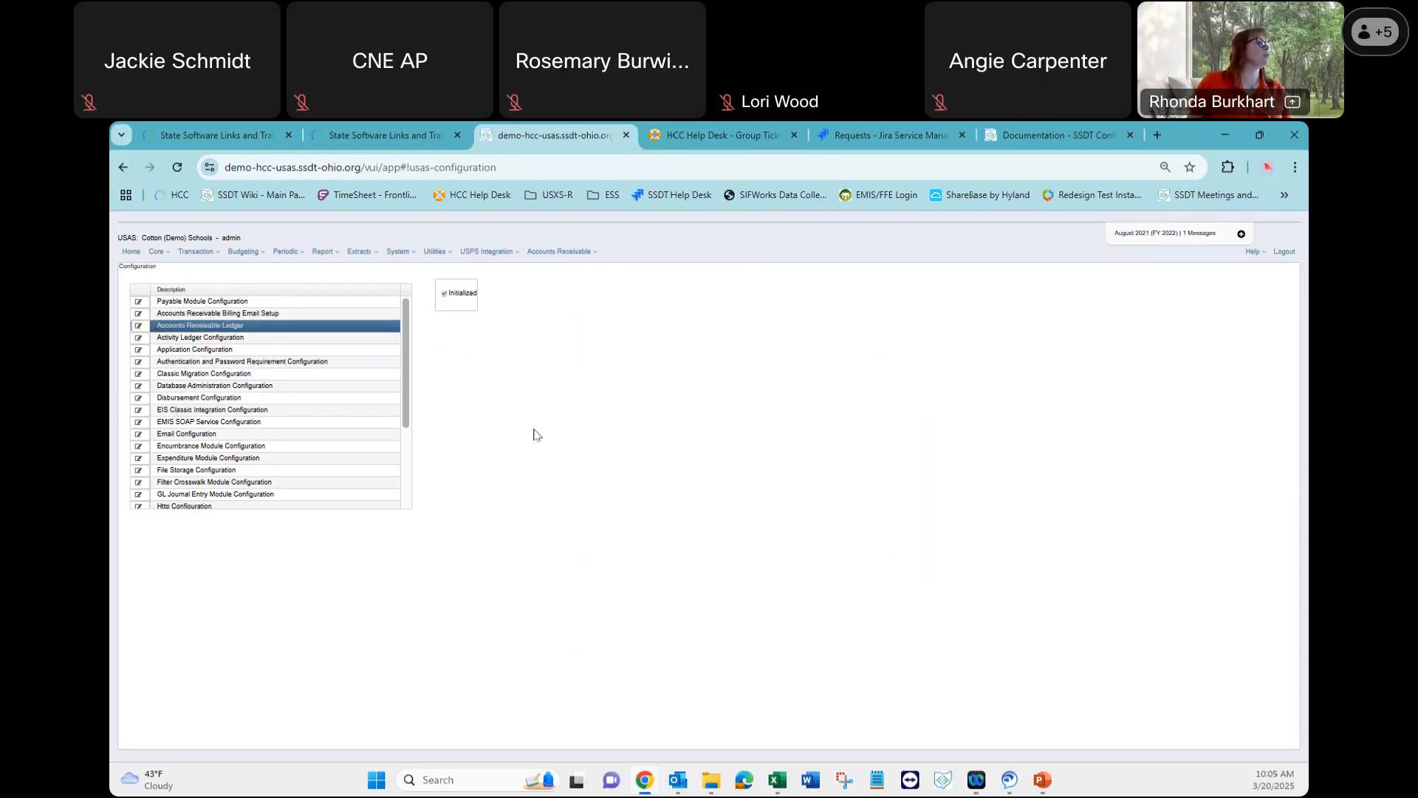
{"action": "left_click", "coordinate": [138, 434]}
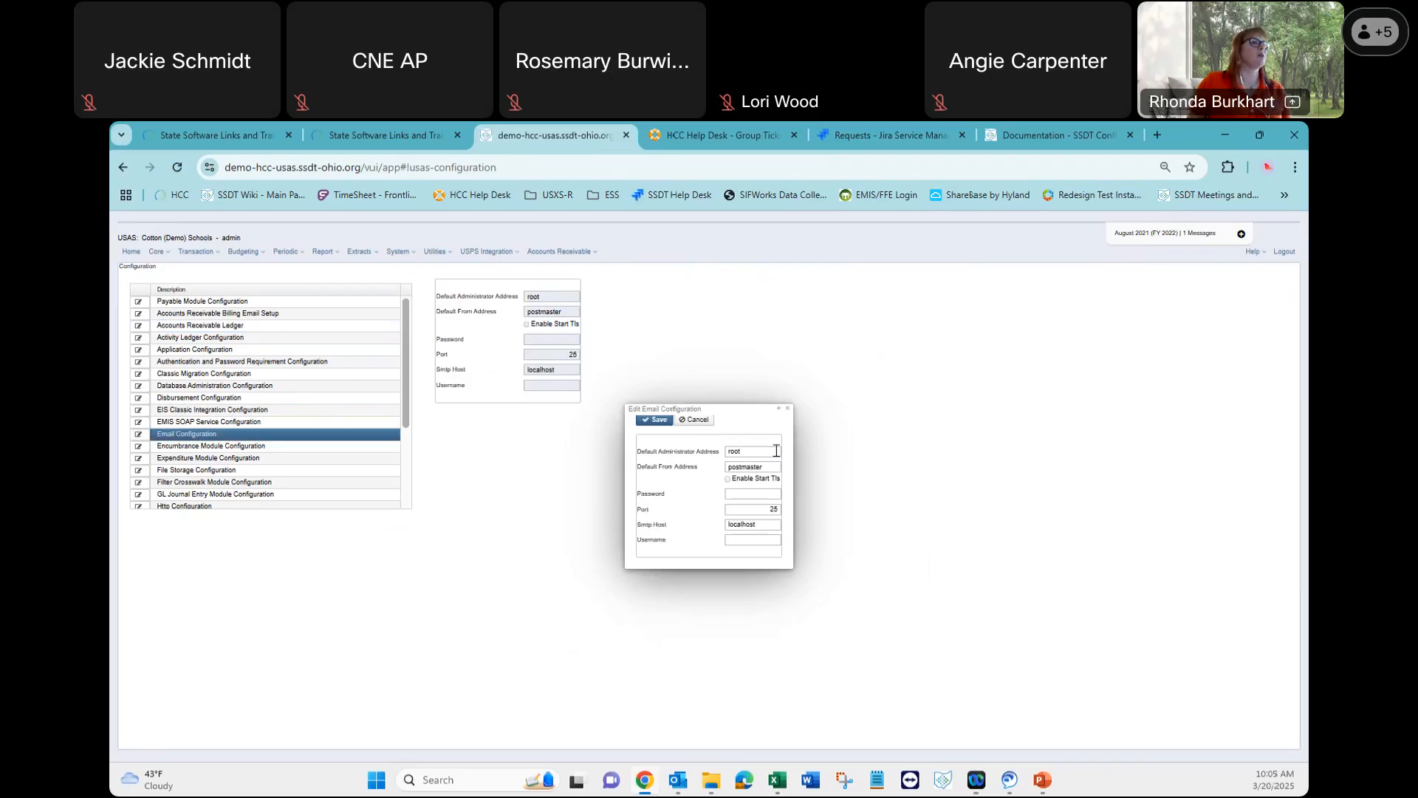
{"action": "left_click", "coordinate": [789, 410]}
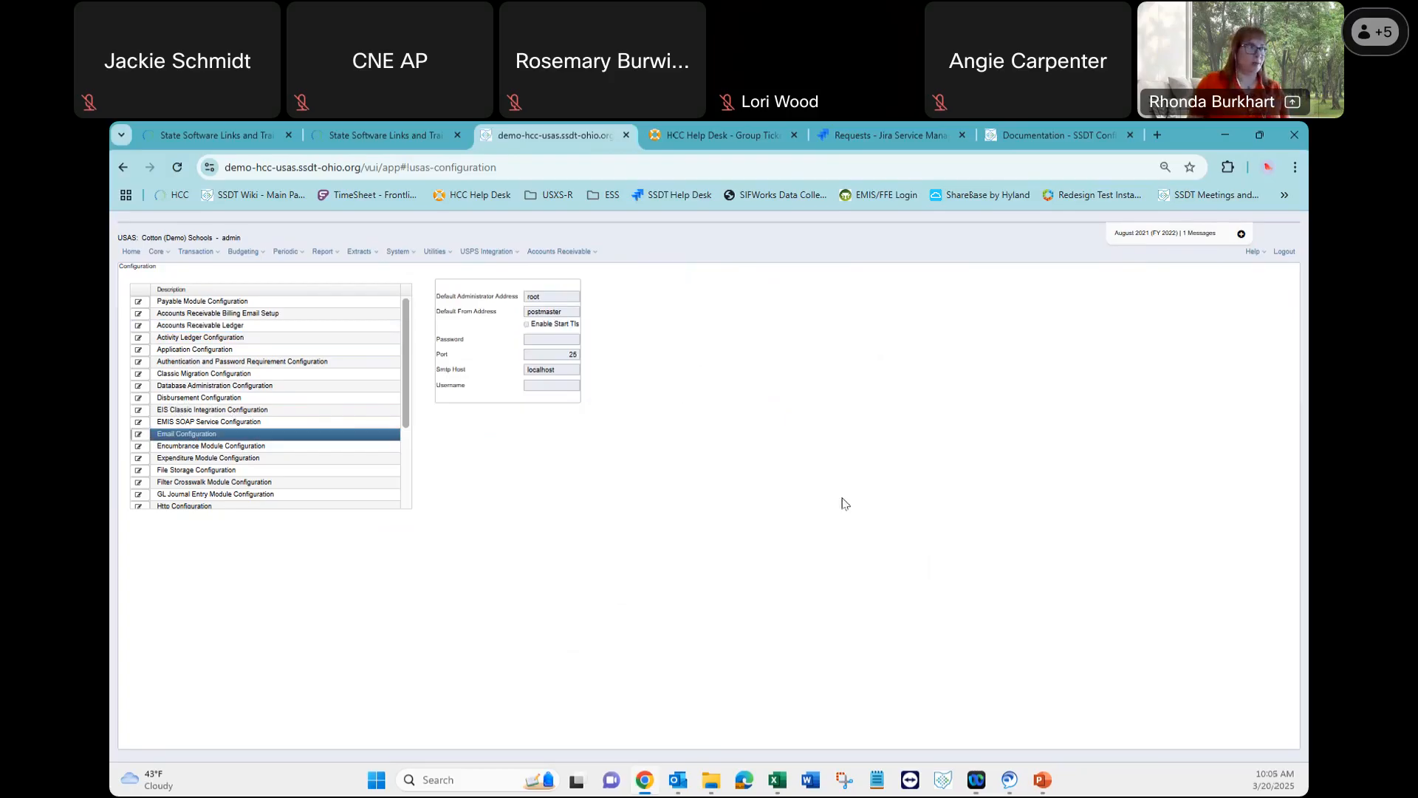
Switch to PowerPoint.
{"action": "mouse_move", "coordinate": [1043, 787]}
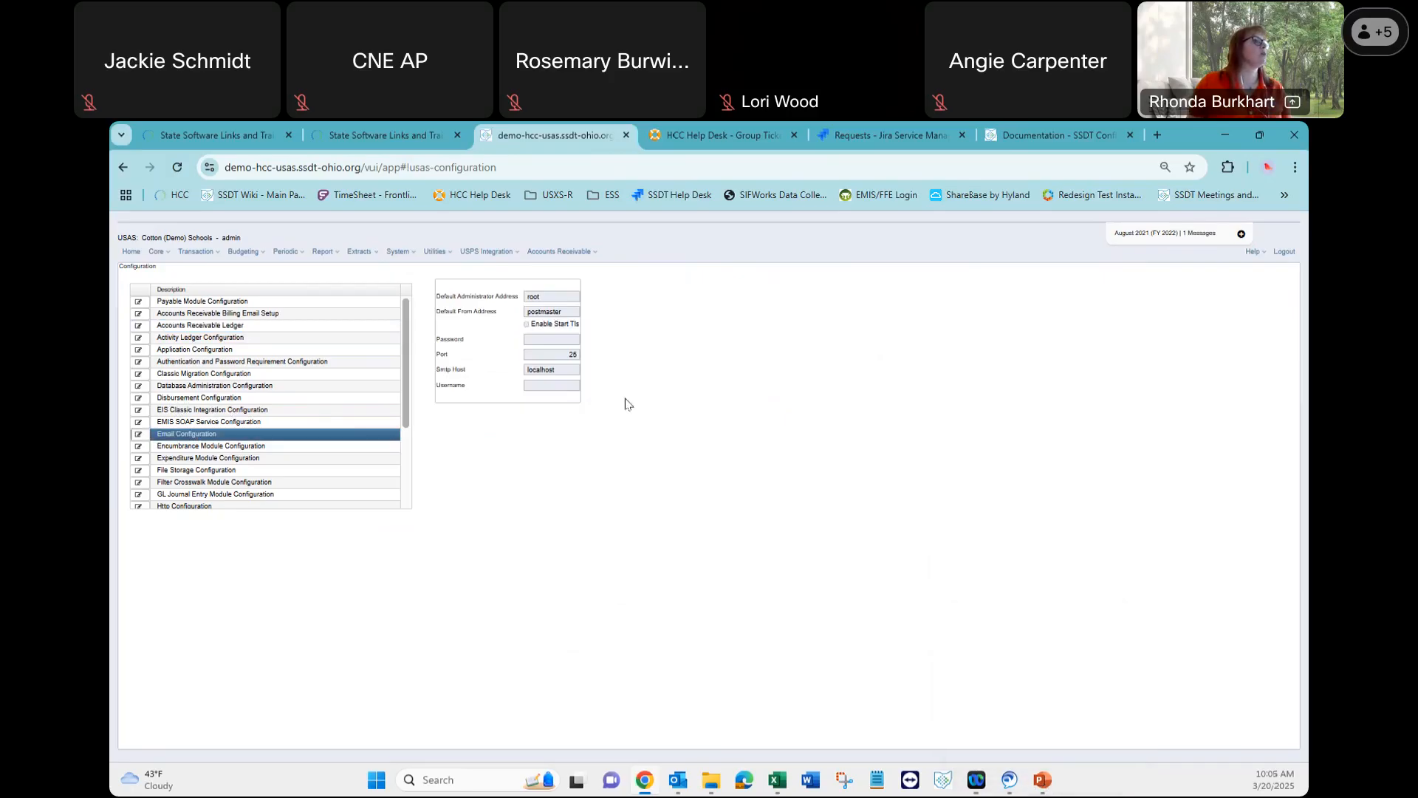
{"action": "left_click", "coordinate": [1042, 780]}
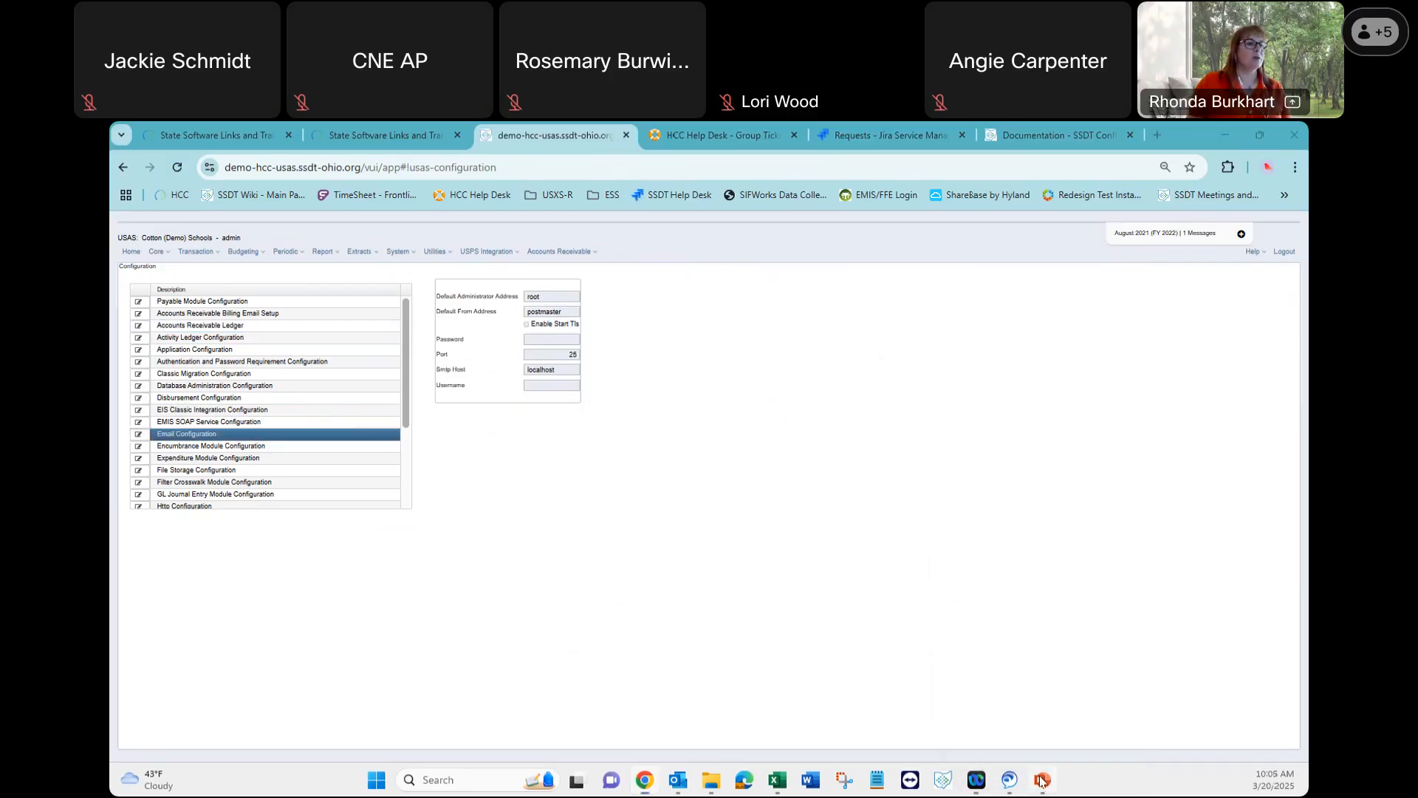
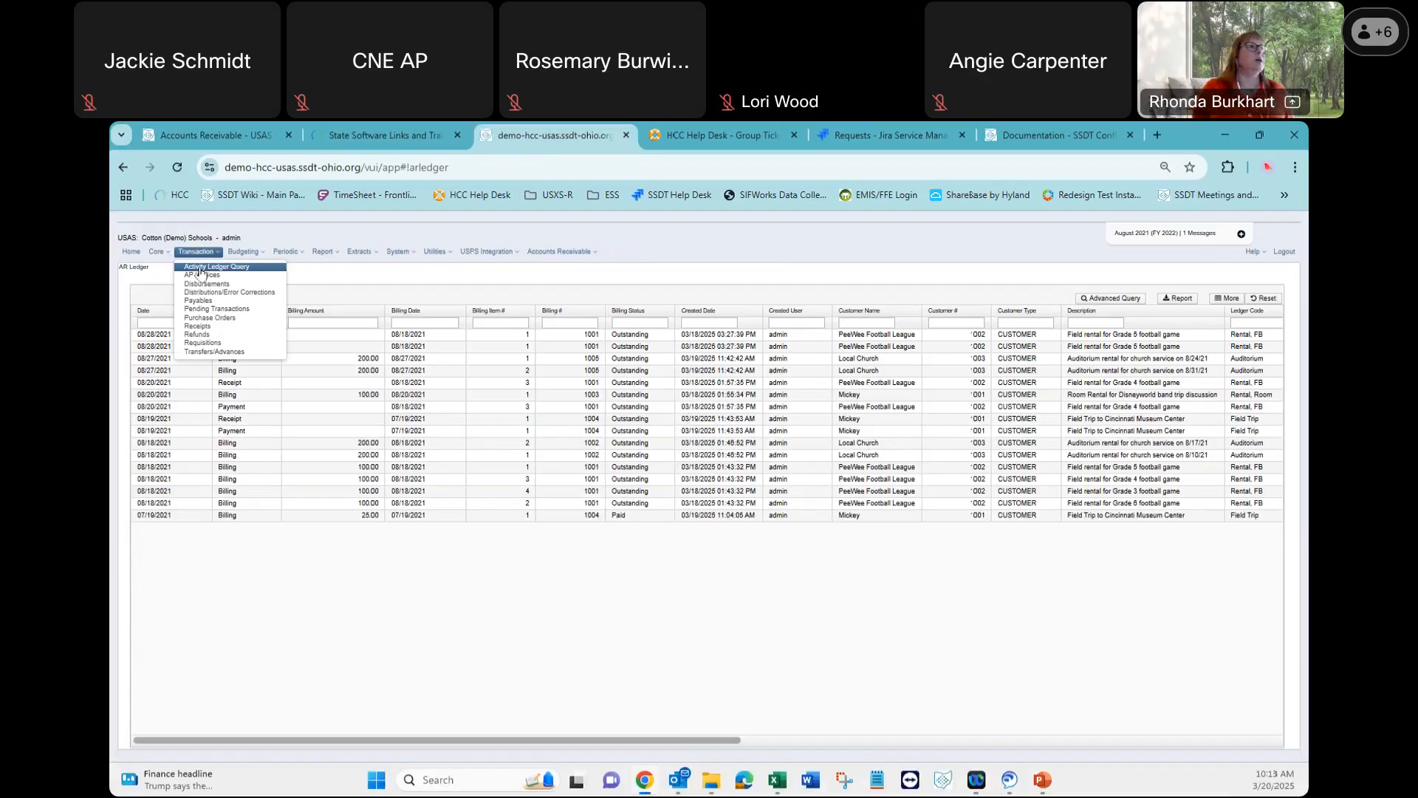
Open the AR Ledger Query for accounts receivable.
{"action": "mouse_move", "coordinate": [550, 253]}
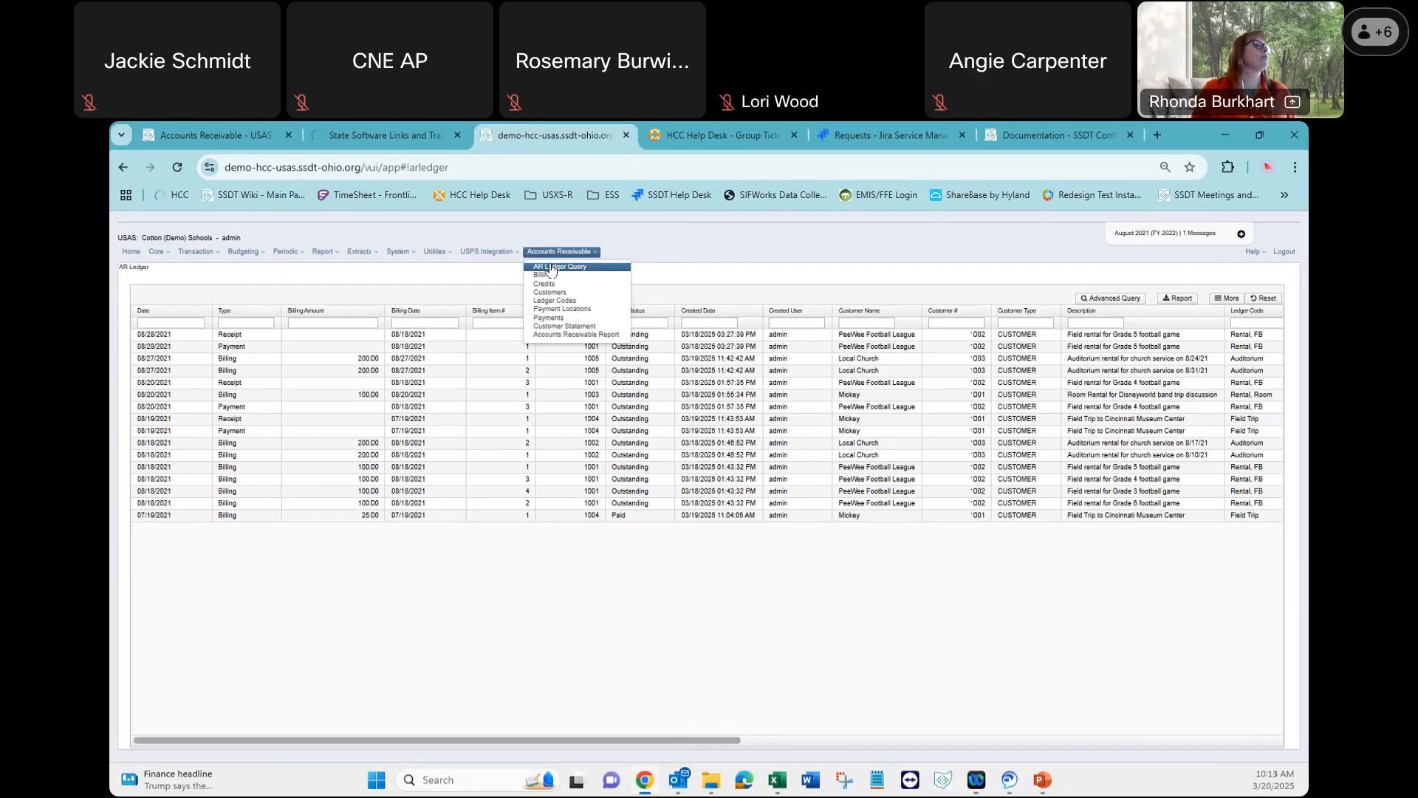
{"action": "left_click", "coordinate": [550, 268]}
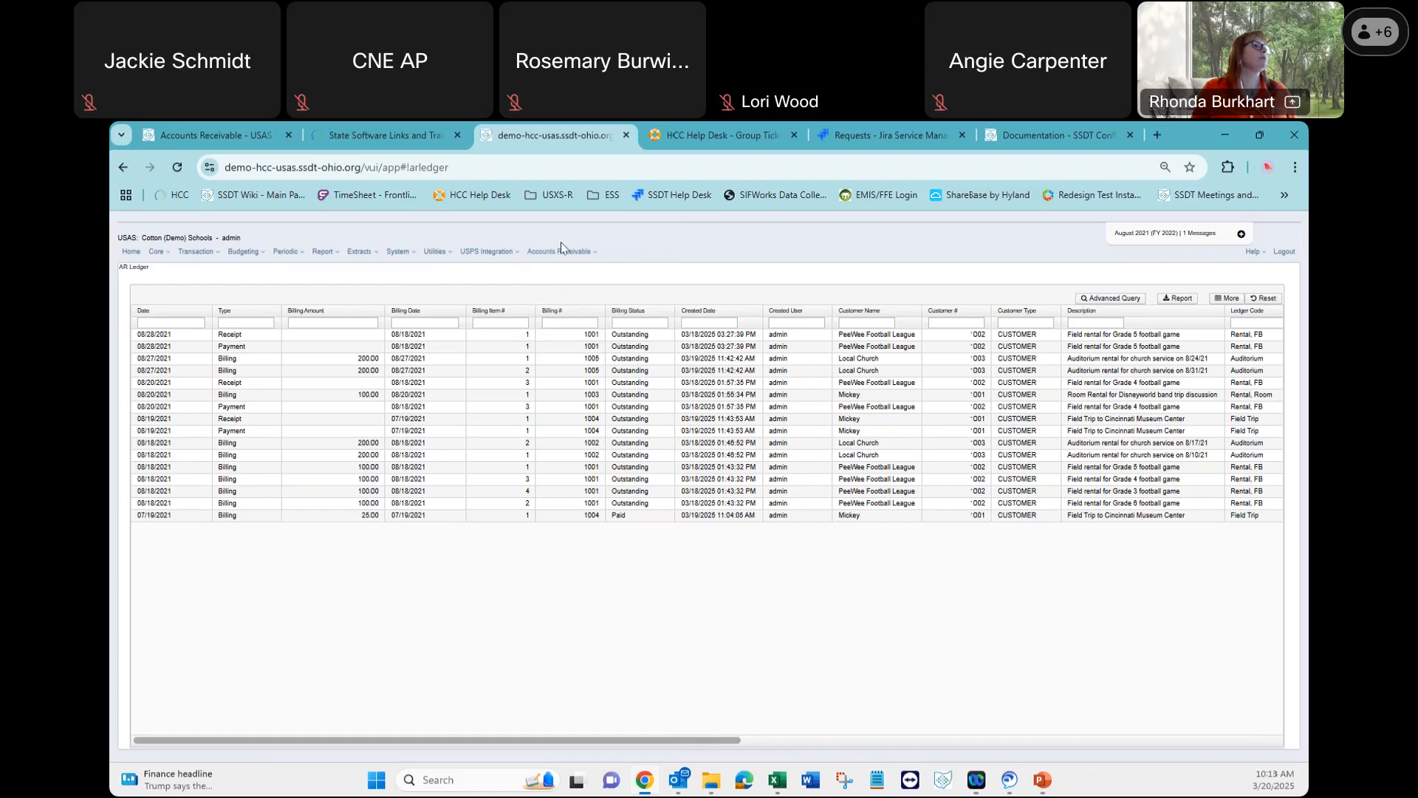
Open the accounts receivable customer list and review which additional columns can be shown in its grid.
{"action": "left_click", "coordinate": [561, 255]}
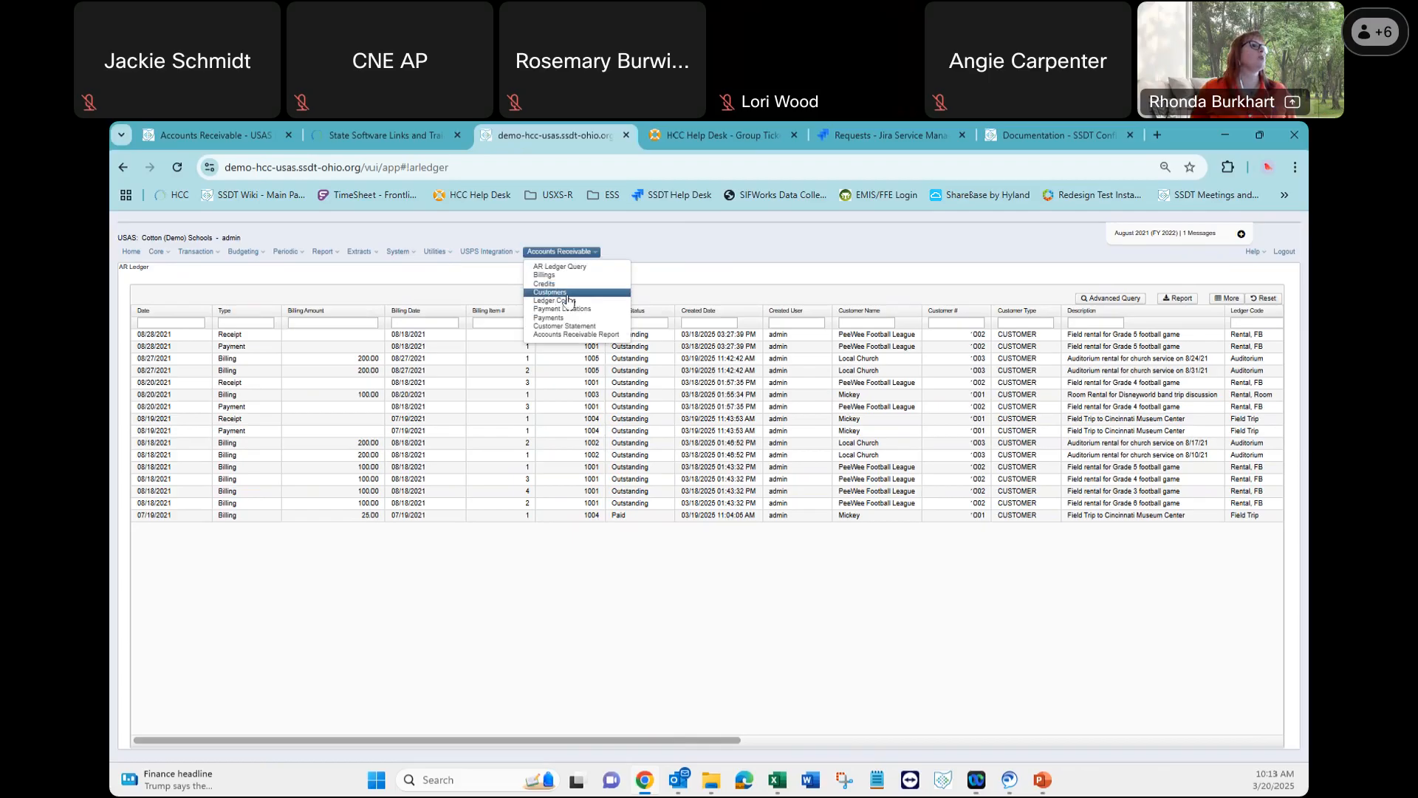
{"action": "left_click", "coordinate": [564, 294]}
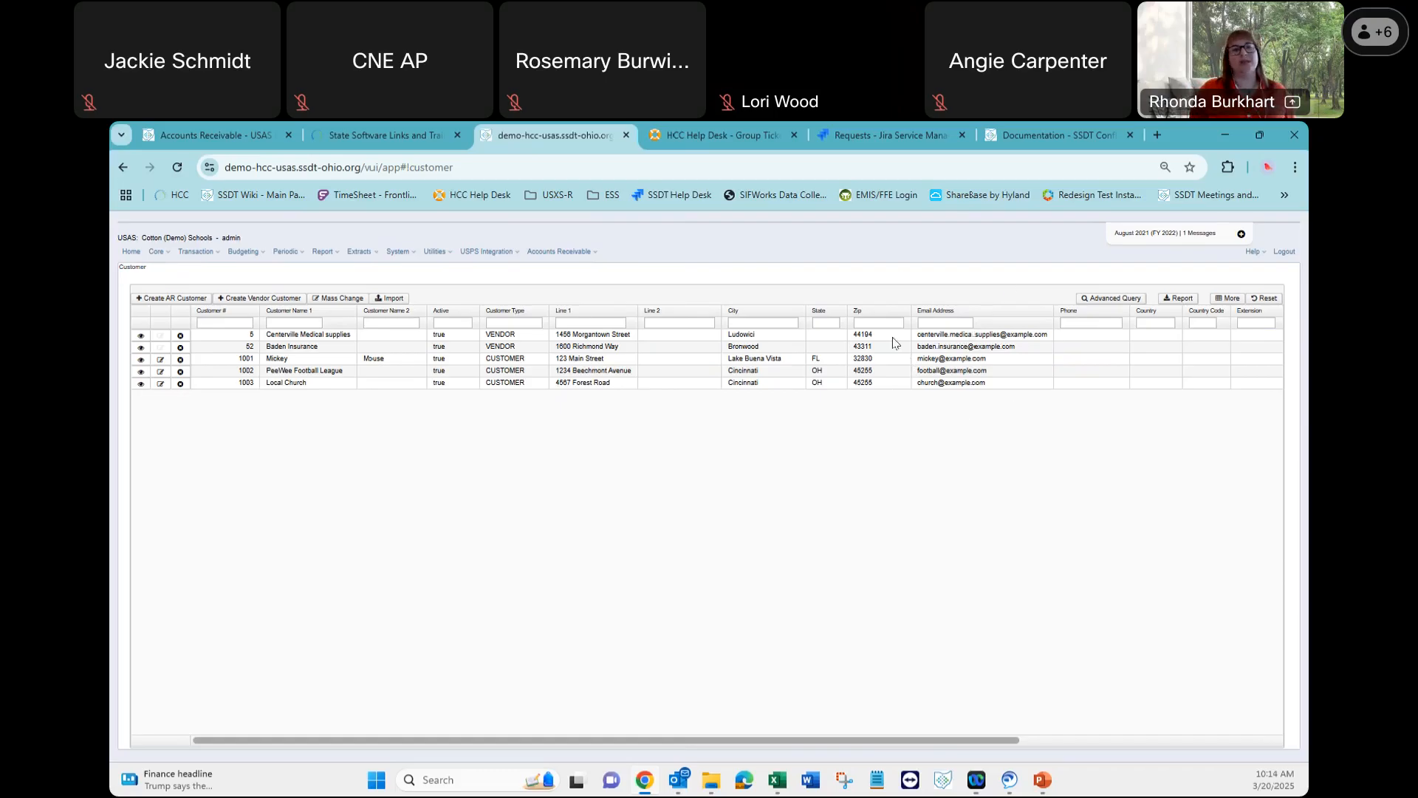
{"action": "left_click", "coordinate": [1229, 300]}
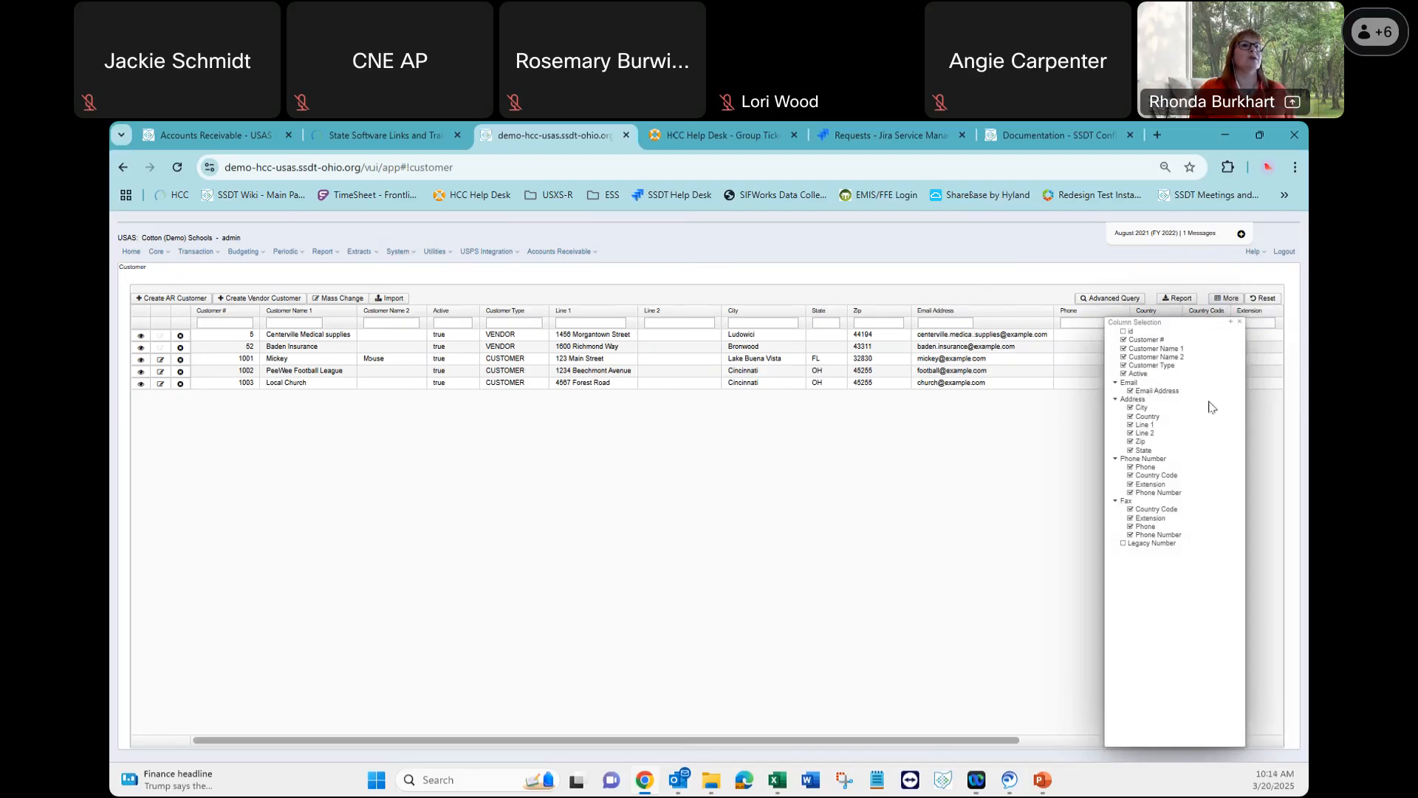
{"action": "left_click", "coordinate": [1241, 327]}
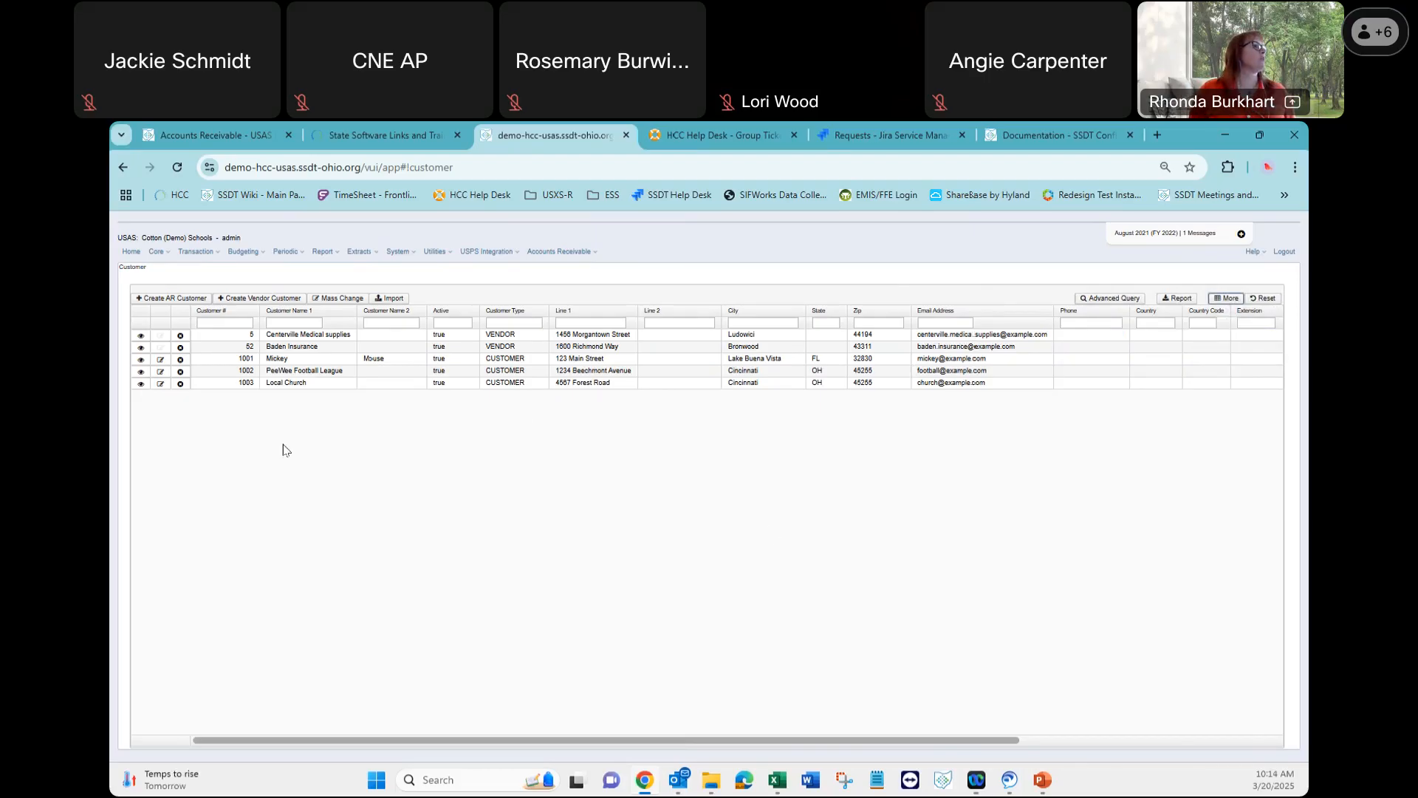
View the Centerville Medical supplies vendor record and the first CUSTOMER-type record's edit form, closing both without changes.
{"action": "left_click", "coordinate": [141, 336]}
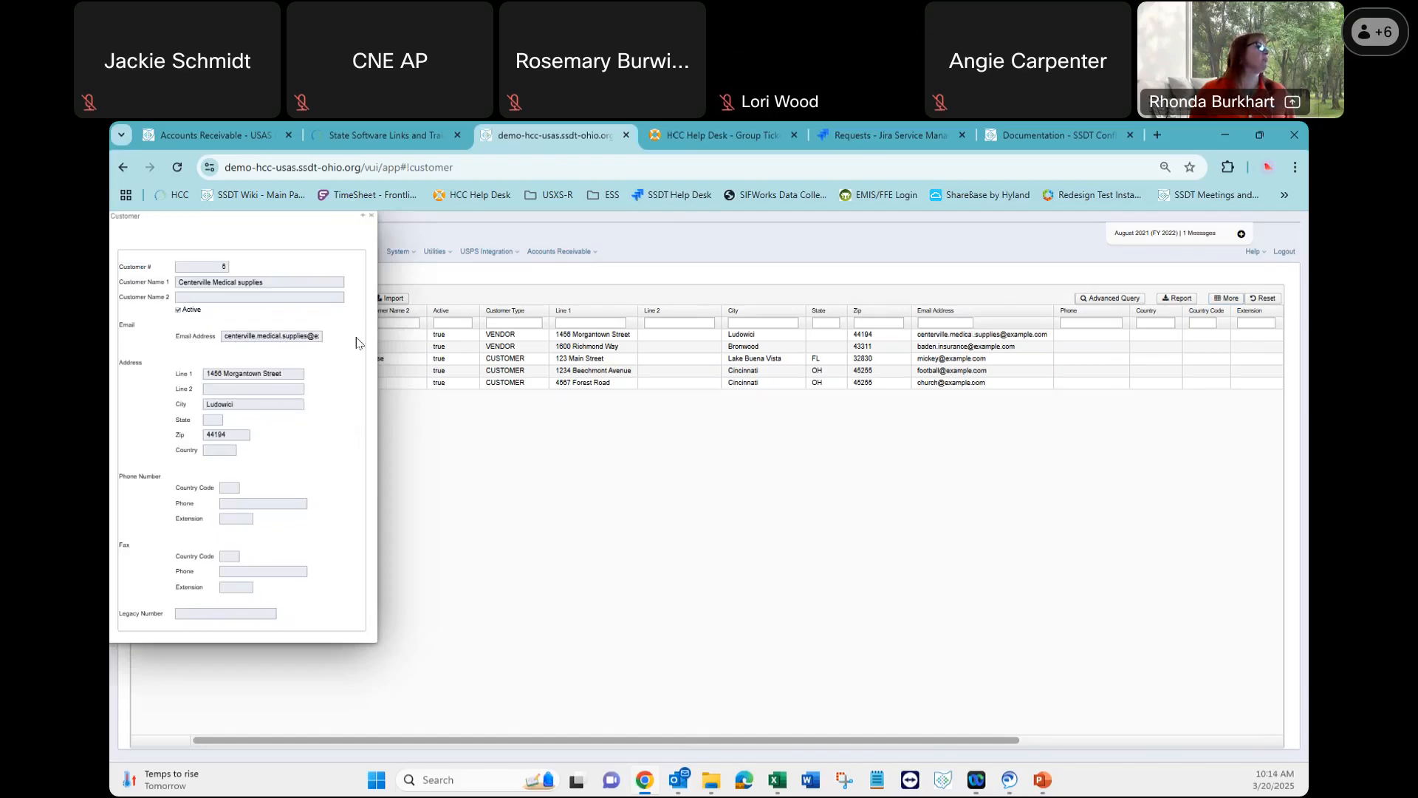
{"action": "left_click", "coordinate": [373, 217]}
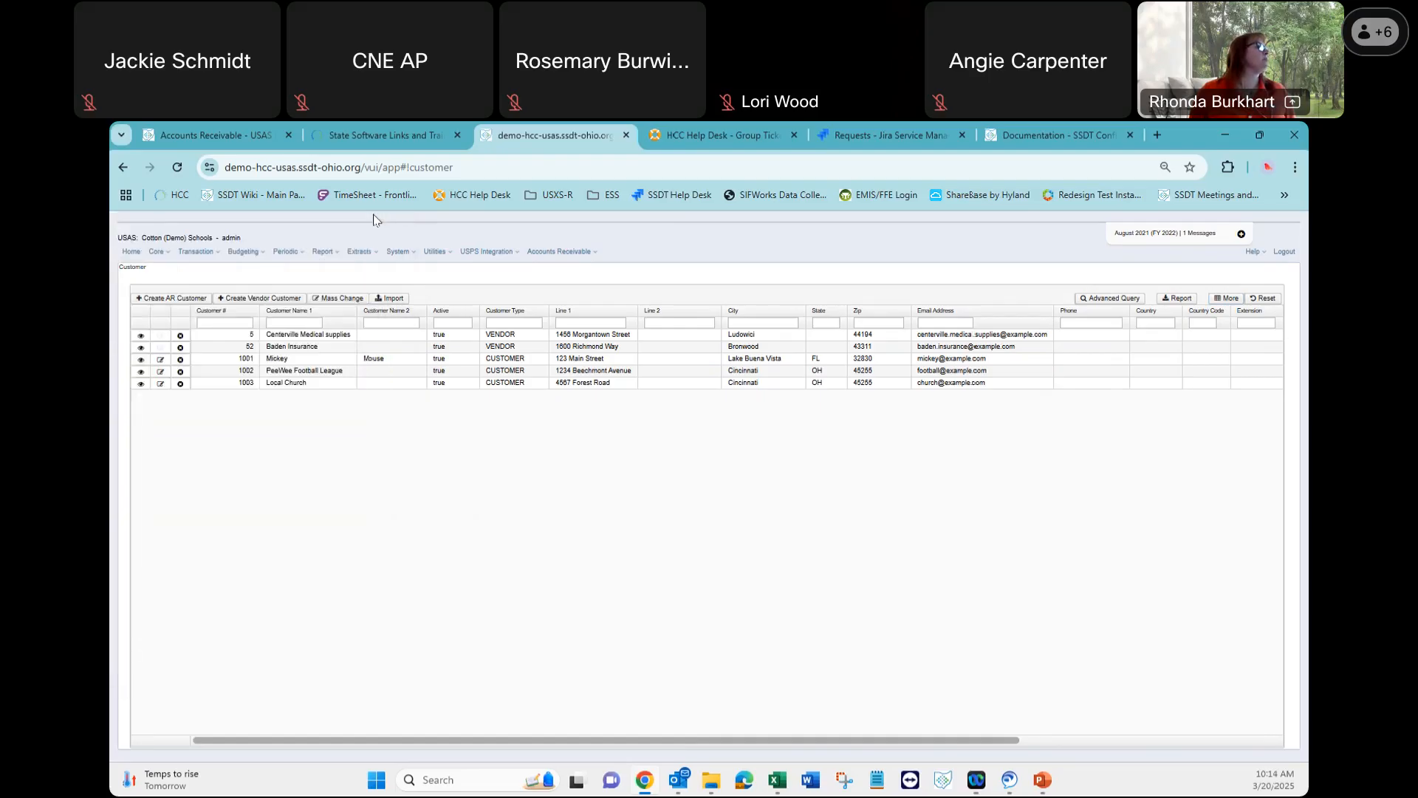
{"action": "left_click", "coordinate": [160, 360]}
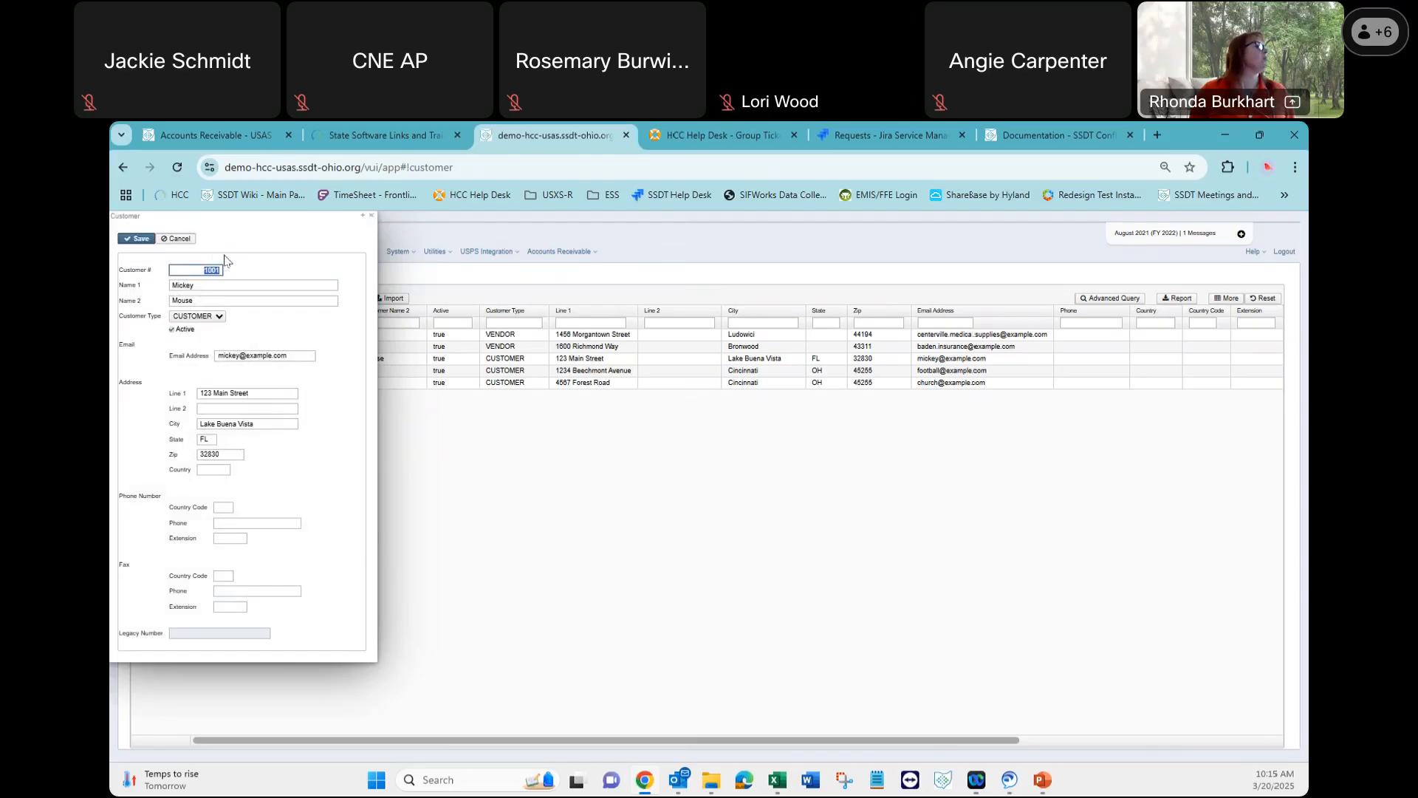
{"action": "left_click", "coordinate": [372, 217]}
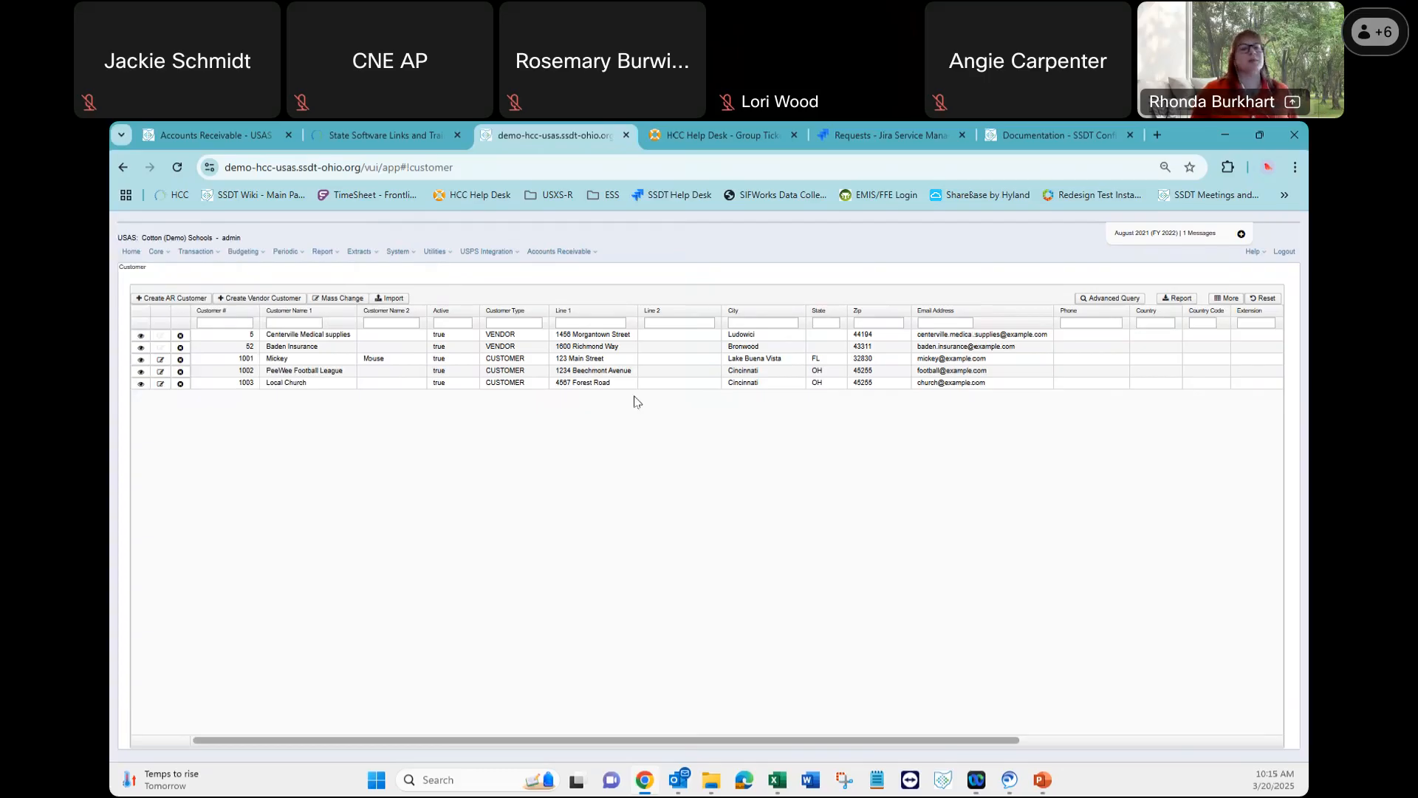
Open the accounts receivable ledger codes and review the Auditorium code's record and edit form, closing it without changes.
{"action": "left_click", "coordinate": [534, 255]}
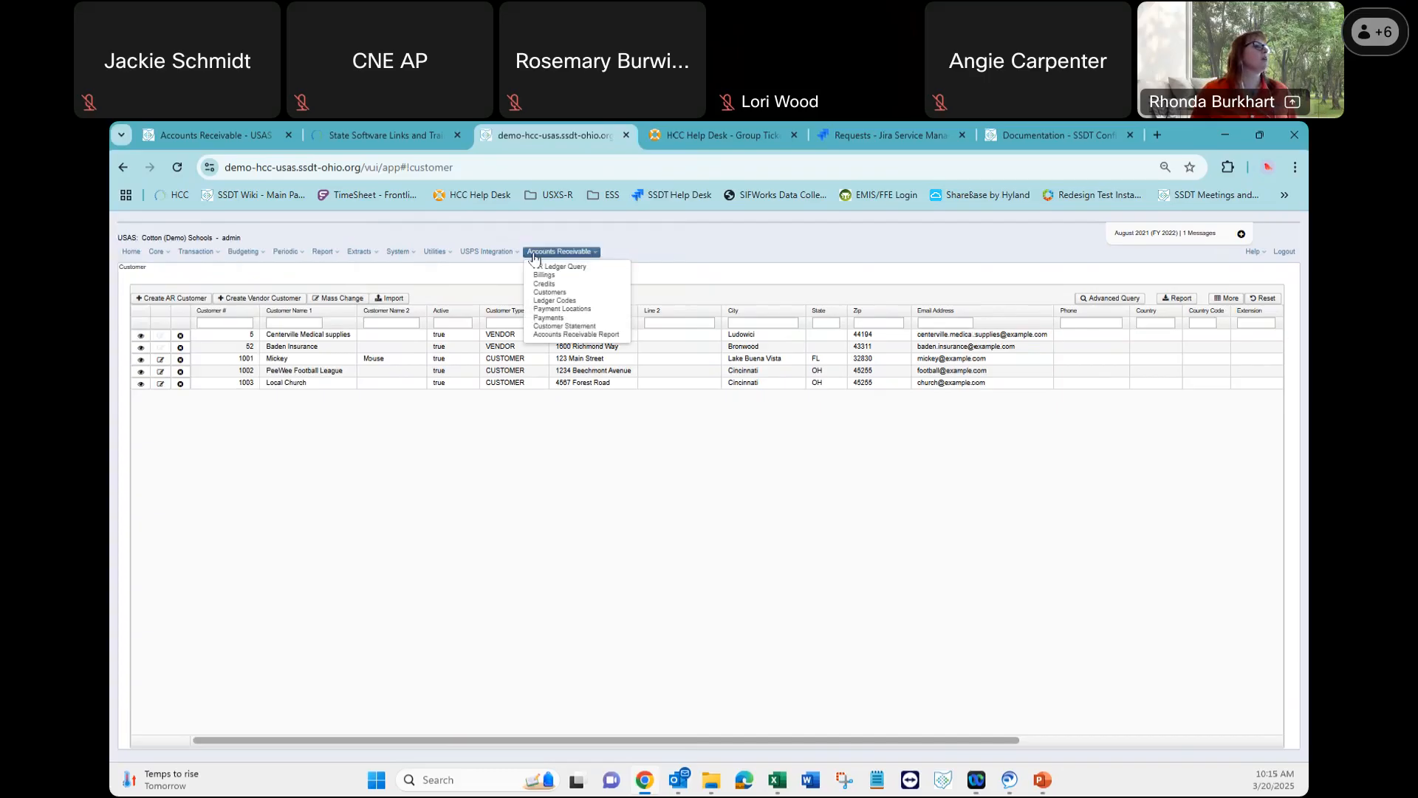
{"action": "left_click", "coordinate": [551, 301]}
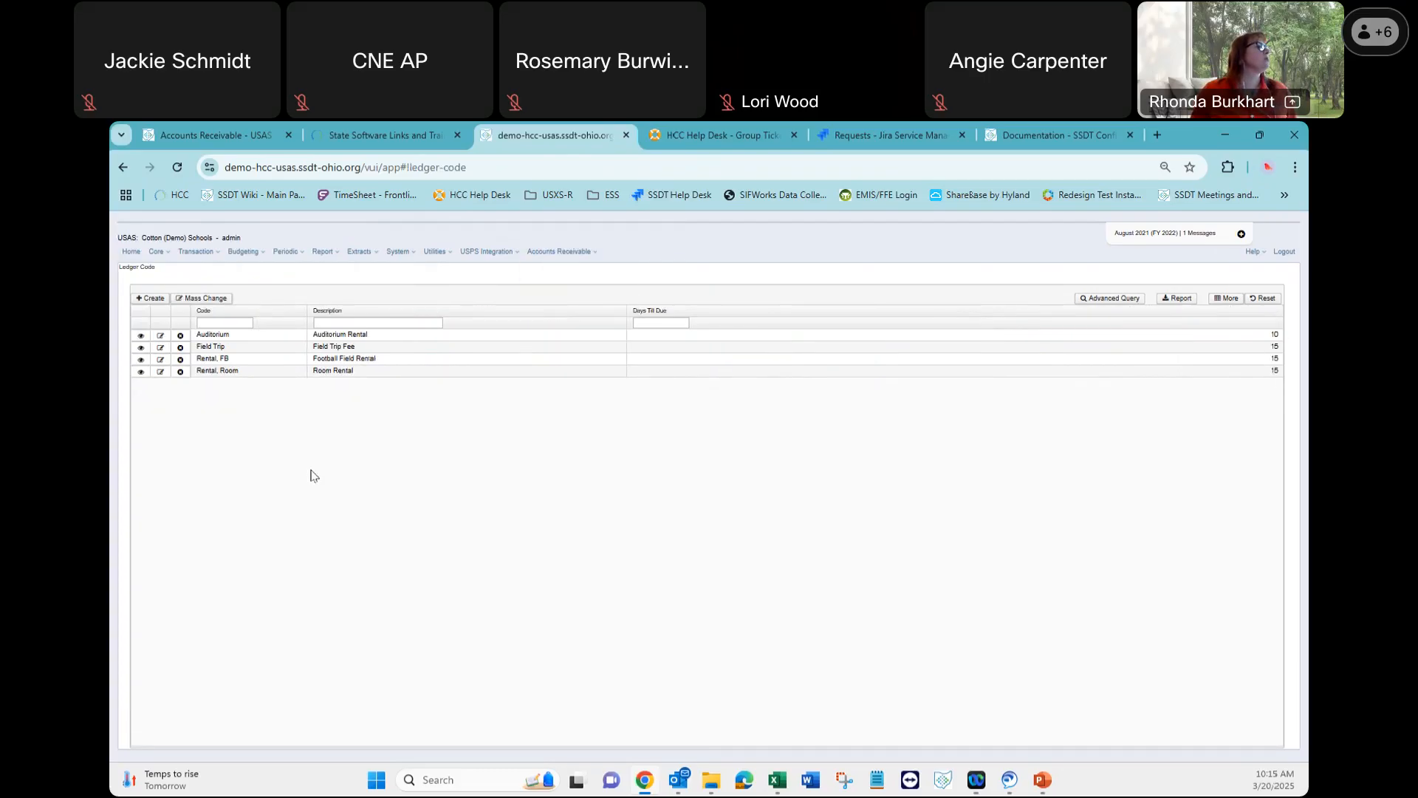
{"action": "left_click", "coordinate": [141, 336]}
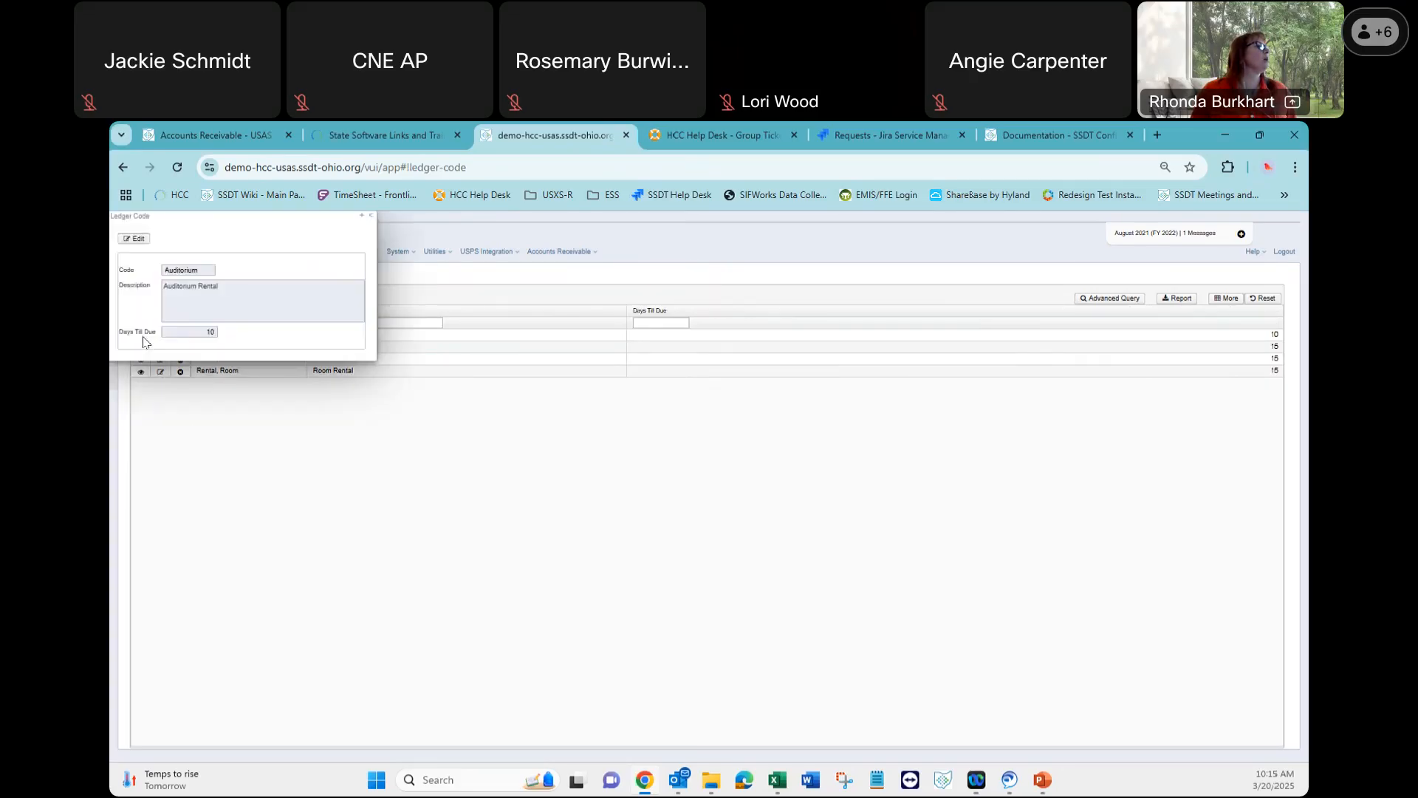
{"action": "left_click", "coordinate": [135, 238]}
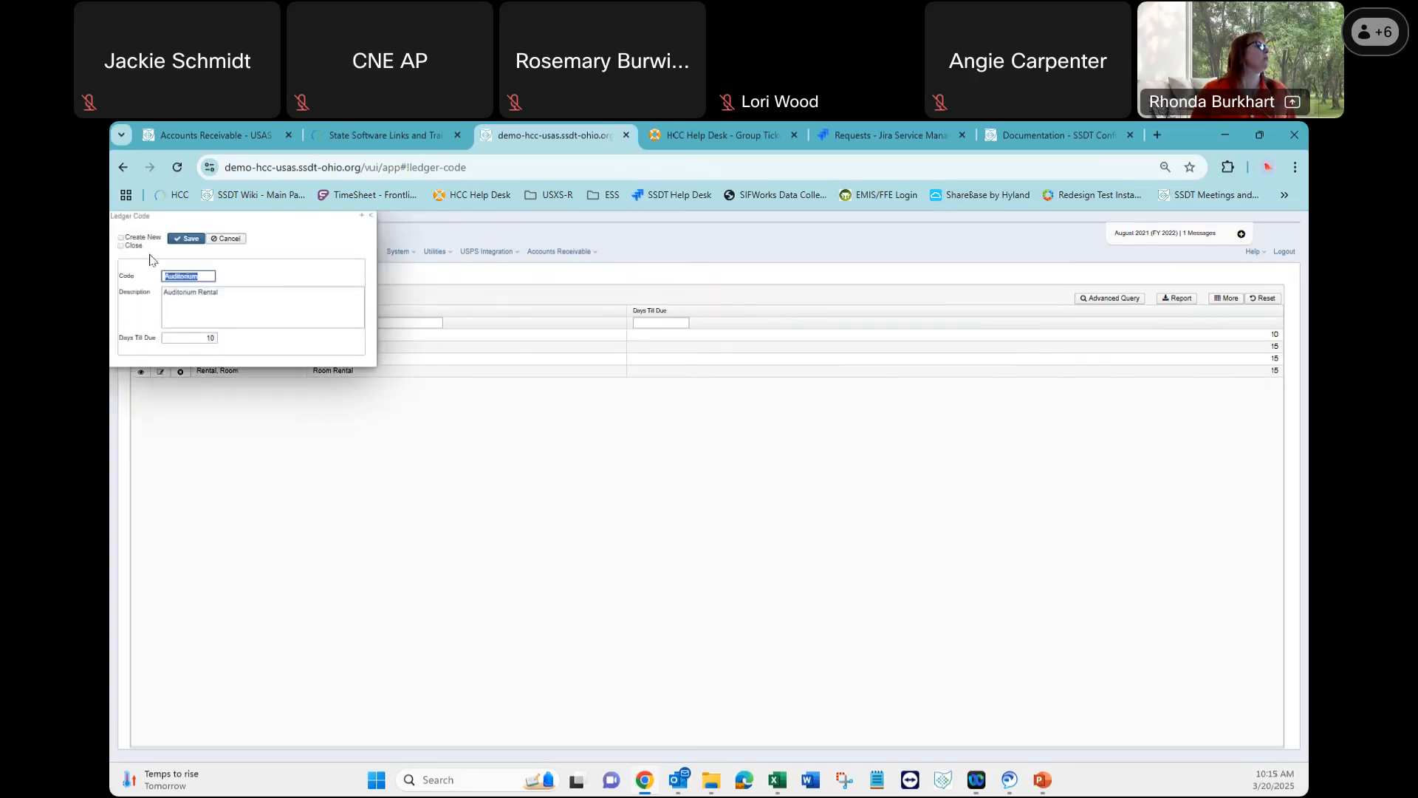
{"action": "left_click", "coordinate": [210, 277]}
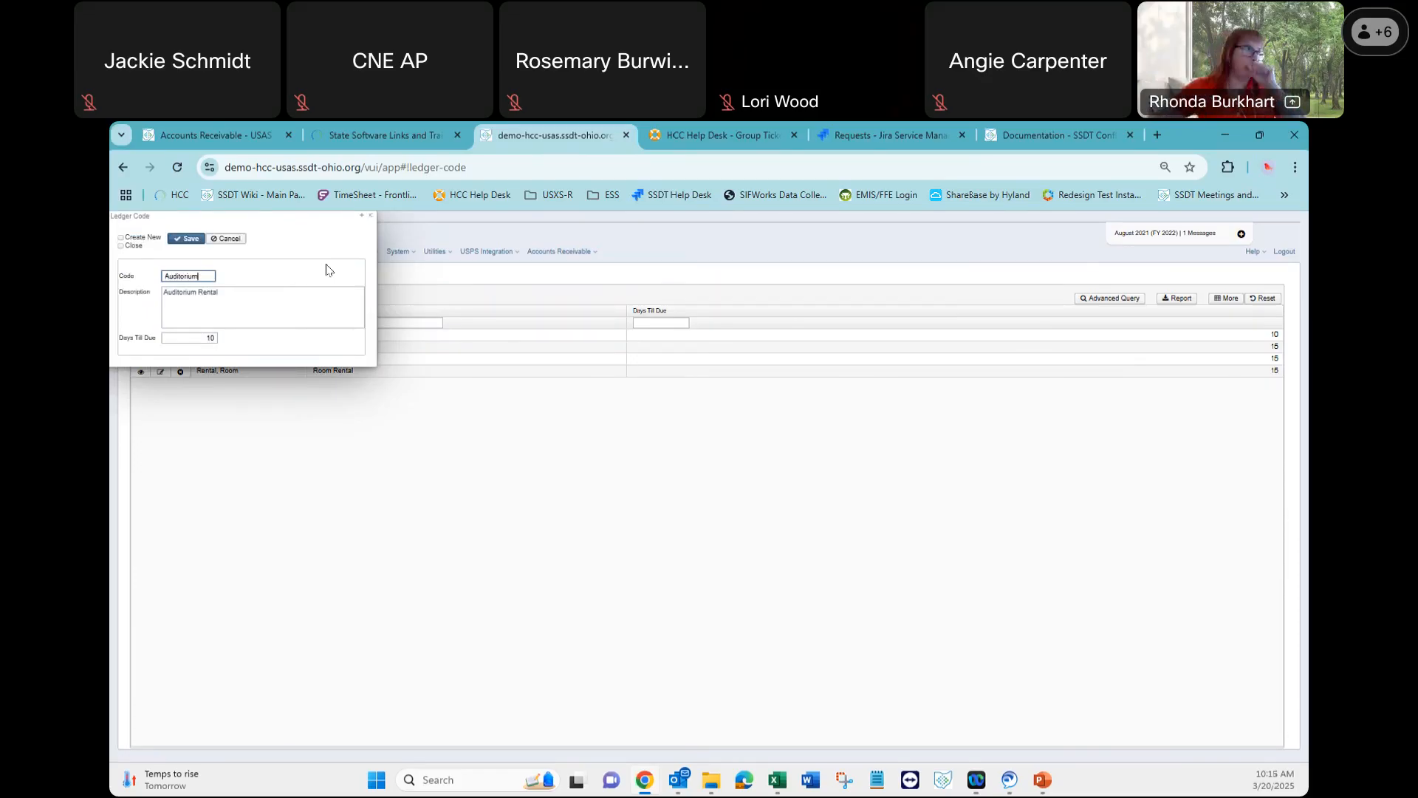
{"action": "left_click", "coordinate": [370, 214]}
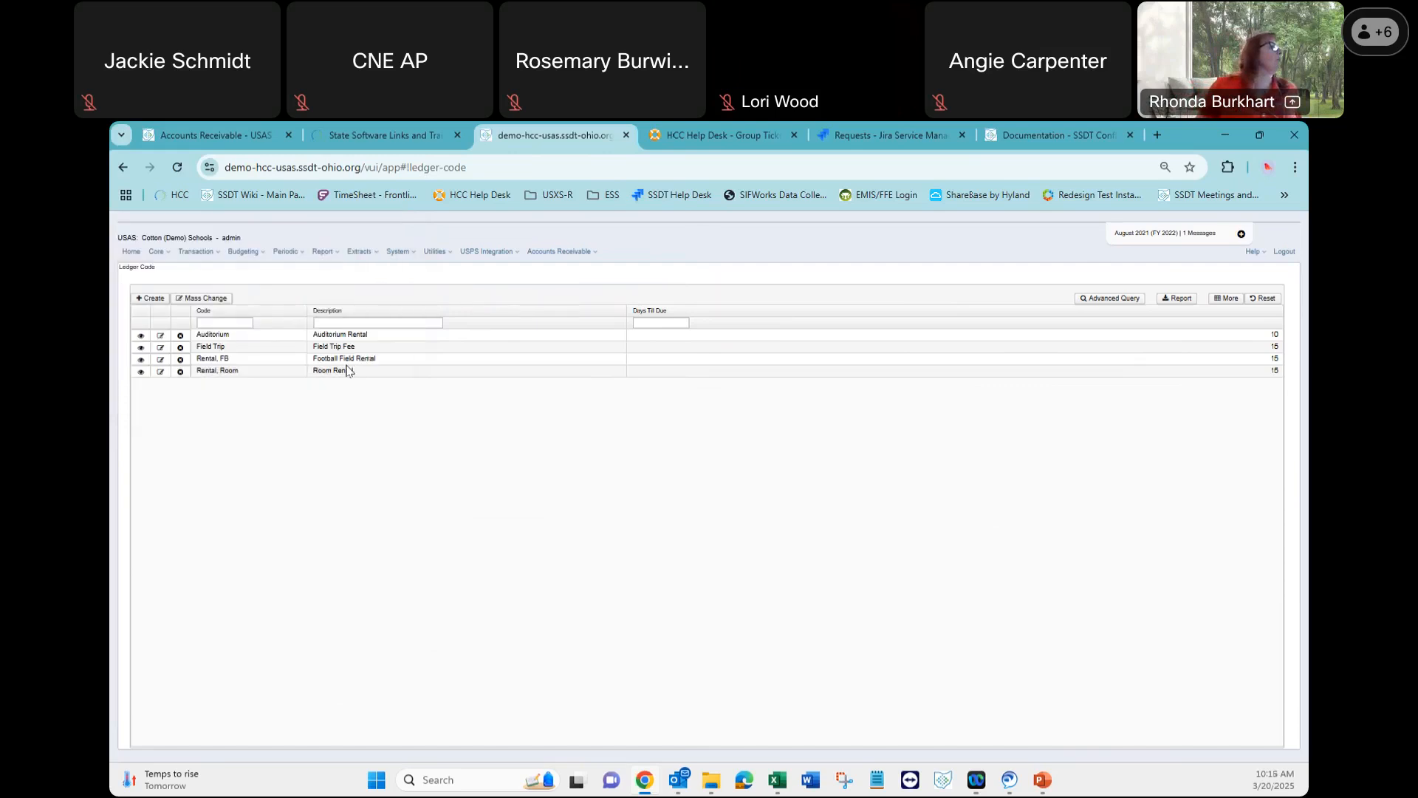
Create and save the ledger code Pay To Play with description "Pay To Play sports fee" and 20 days till due.
{"action": "left_click", "coordinate": [153, 299]}
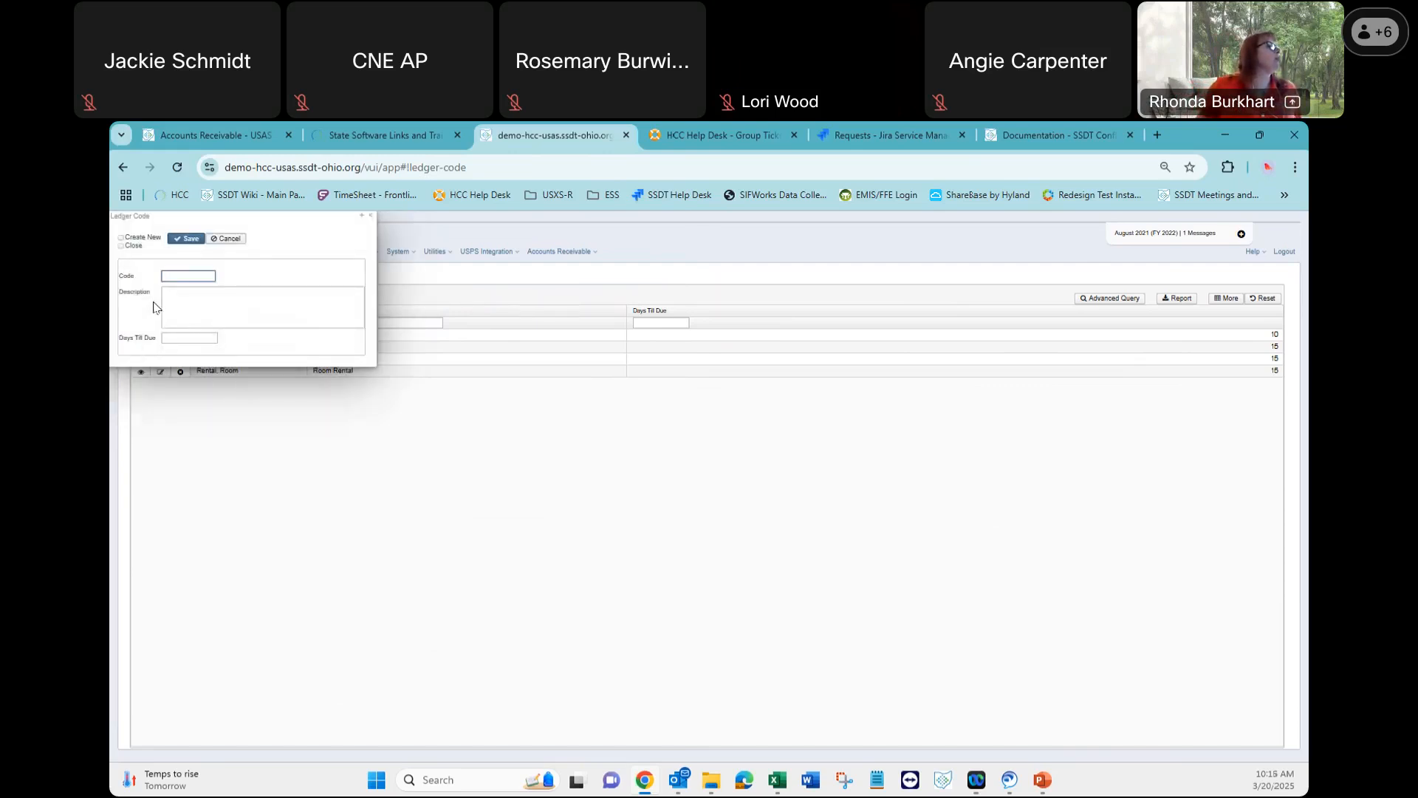
{"action": "type", "text": "Pay To Play"}
{"action": "key", "text": "Tab"}
{"action": "type", "text": "Pay To Play"}
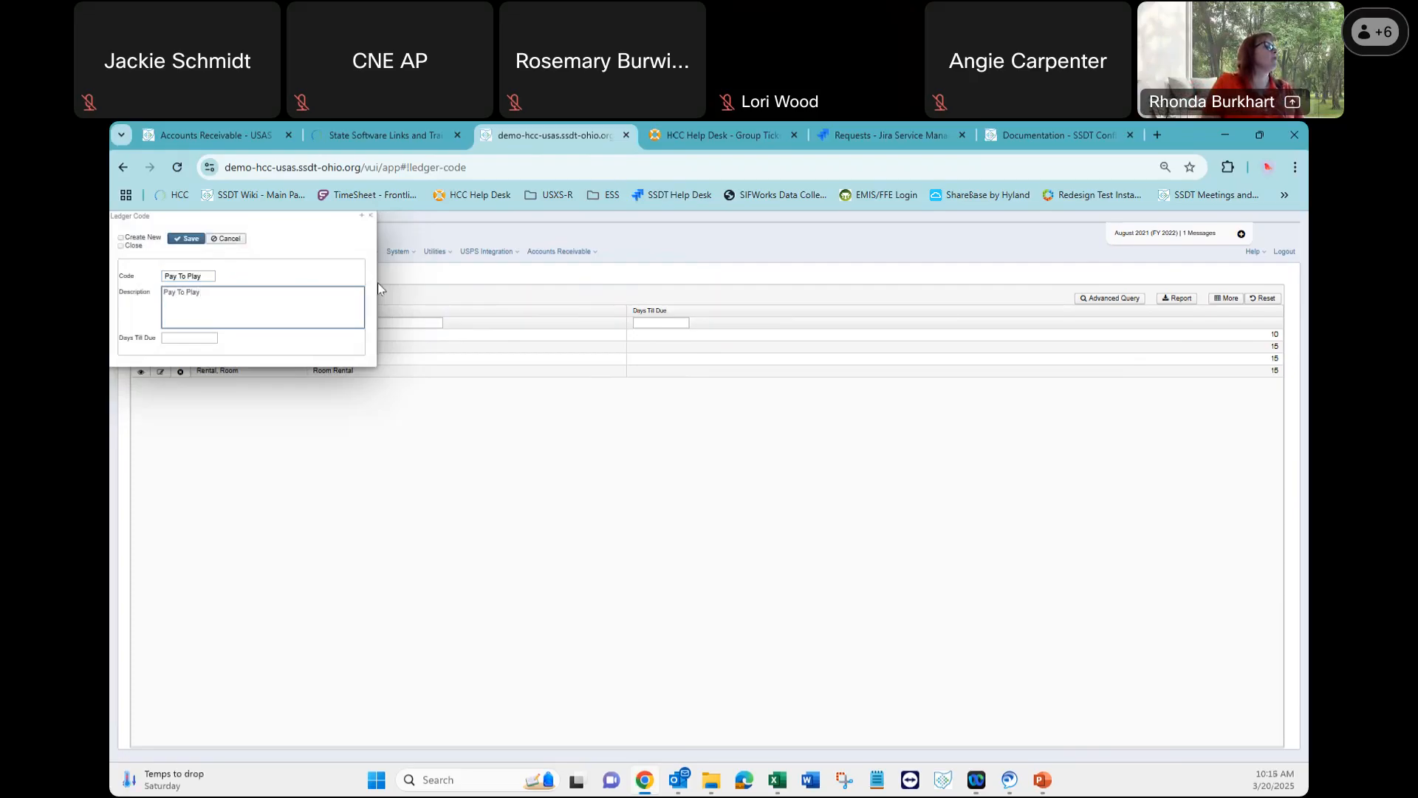
{"action": "type", "text": " sports fee"}
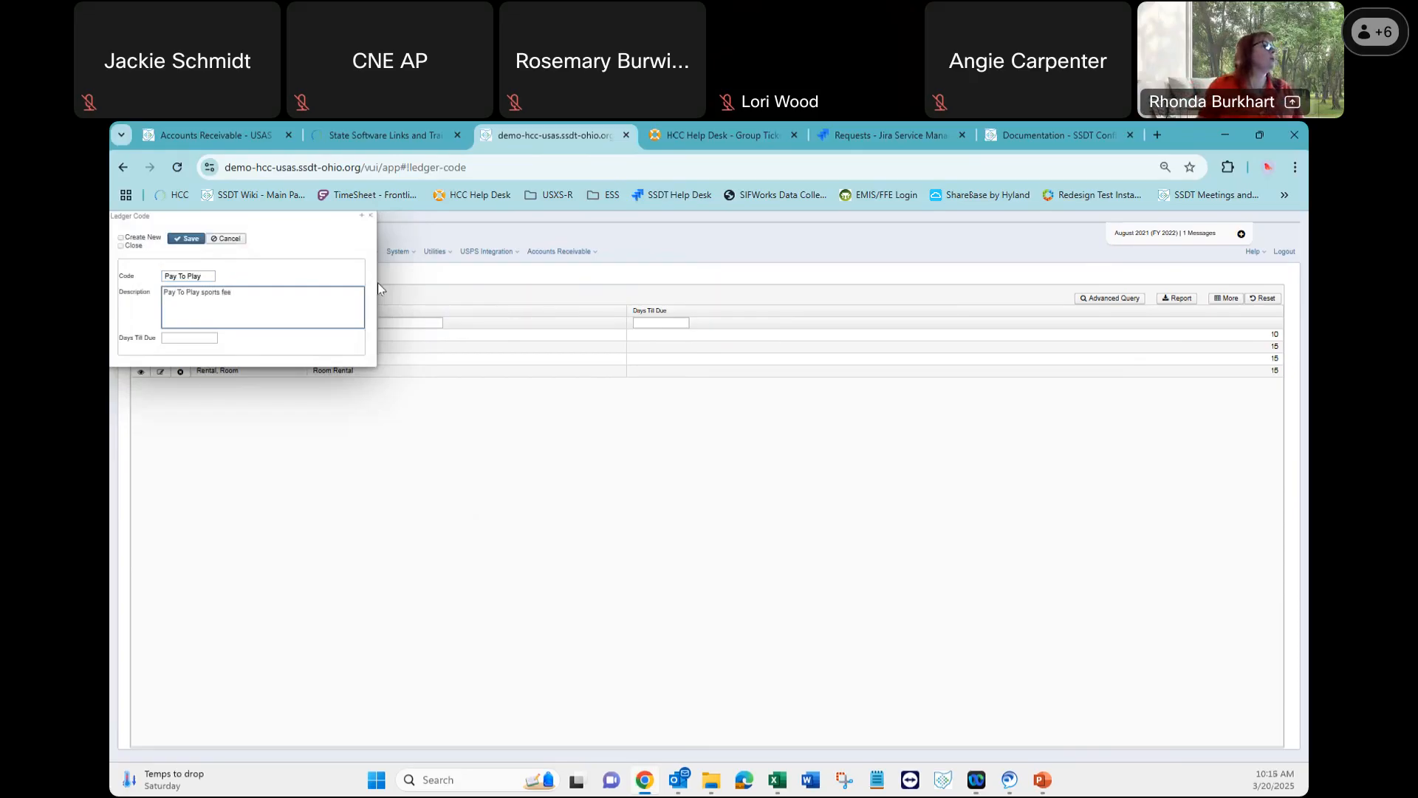
{"action": "left_click", "coordinate": [182, 339]}
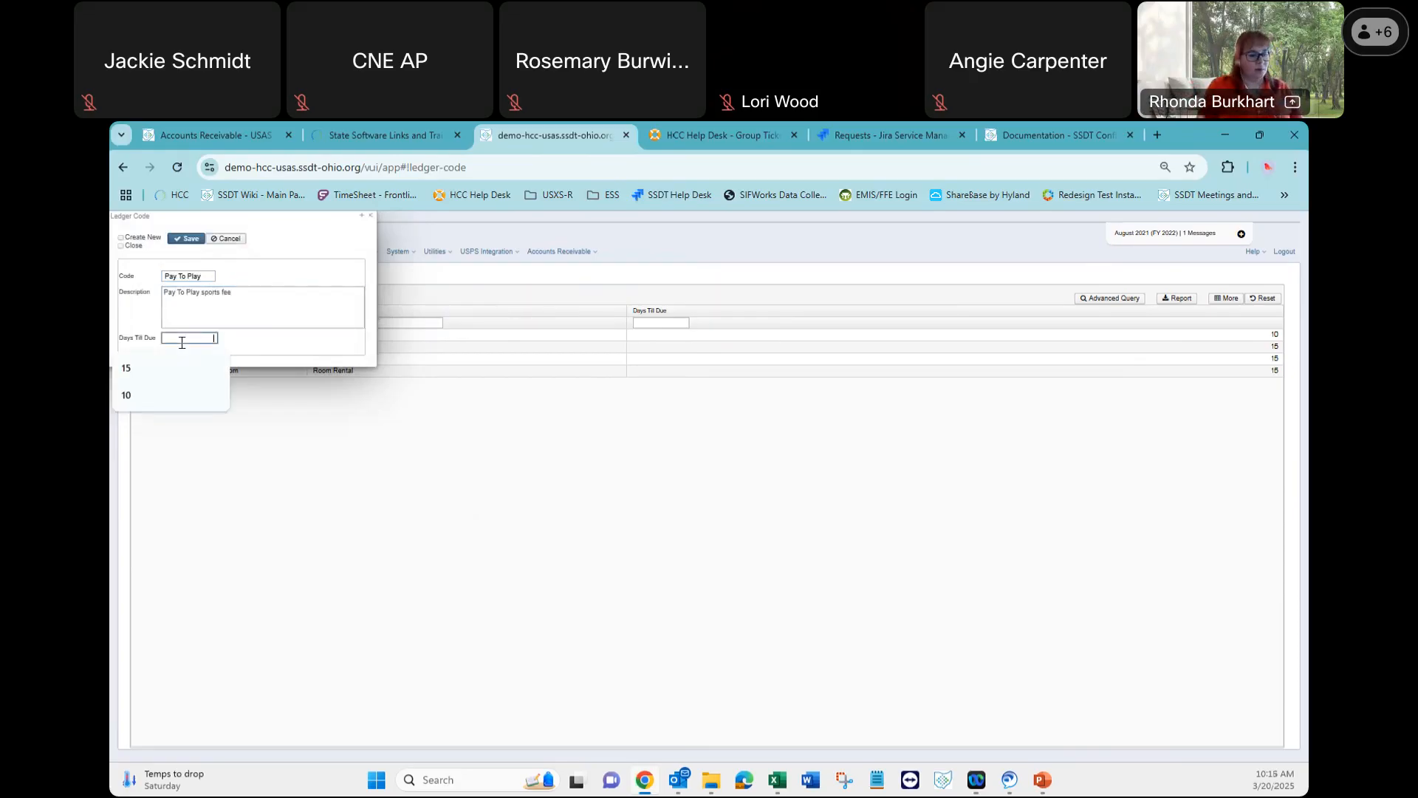
{"action": "type", "text": "20"}
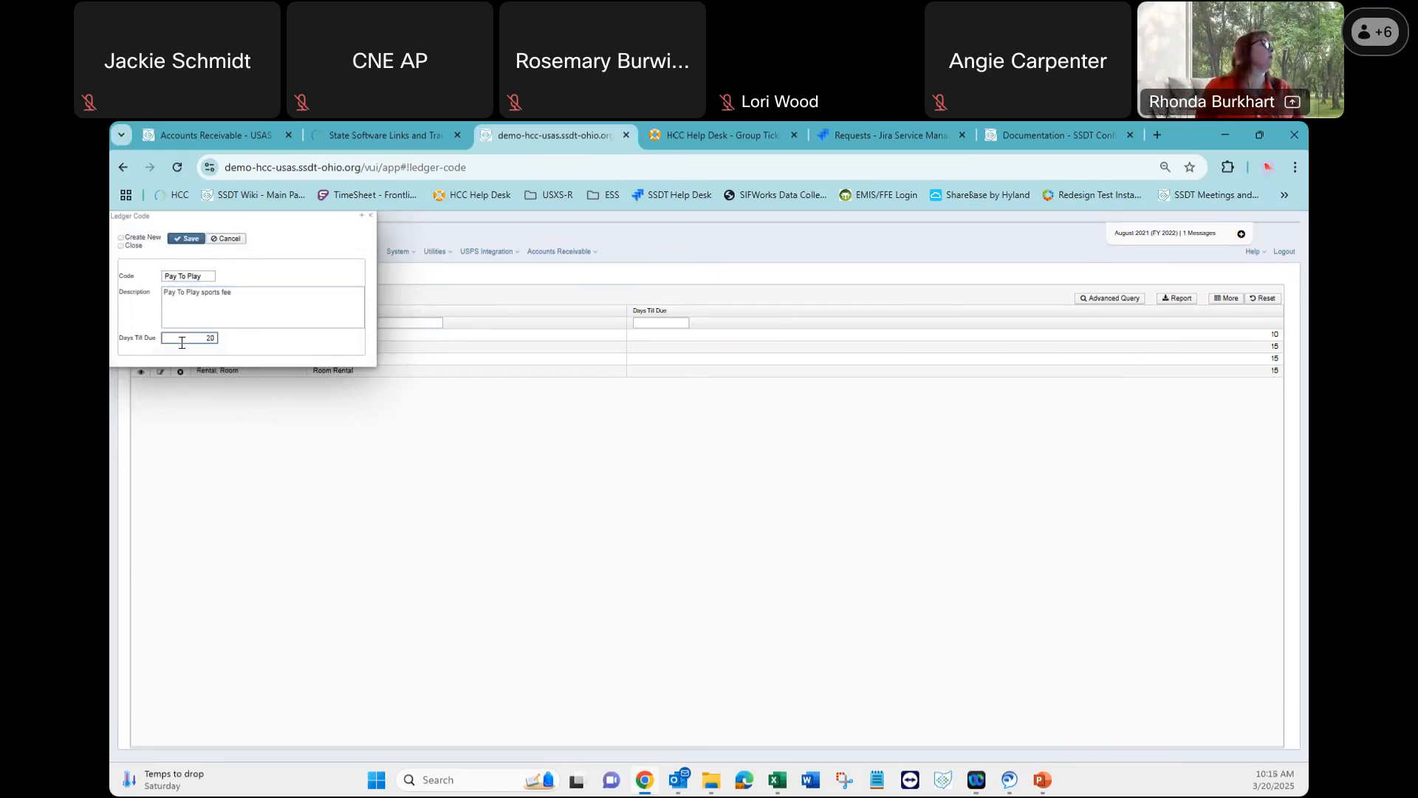
{"action": "left_click", "coordinate": [186, 243]}
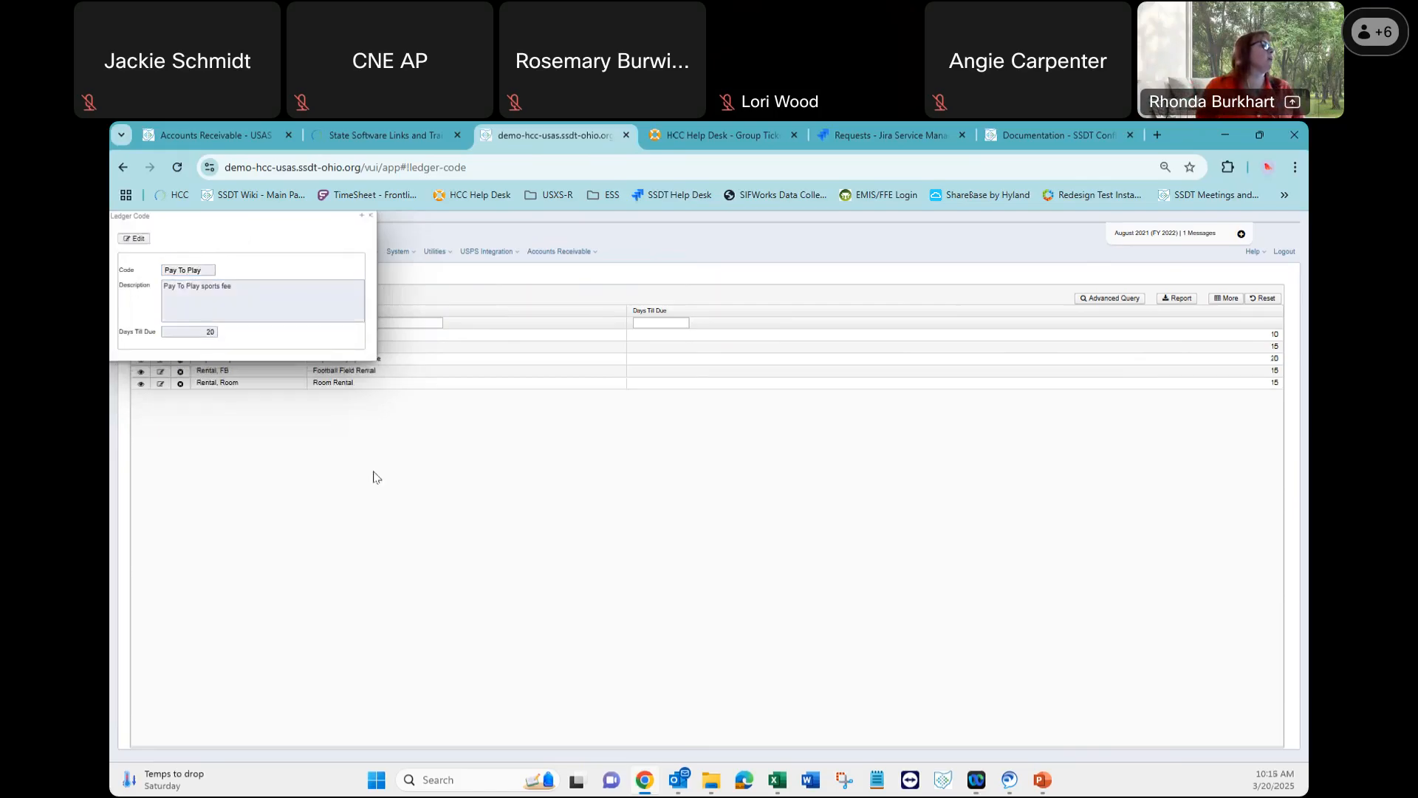
{"action": "left_click", "coordinate": [371, 216]}
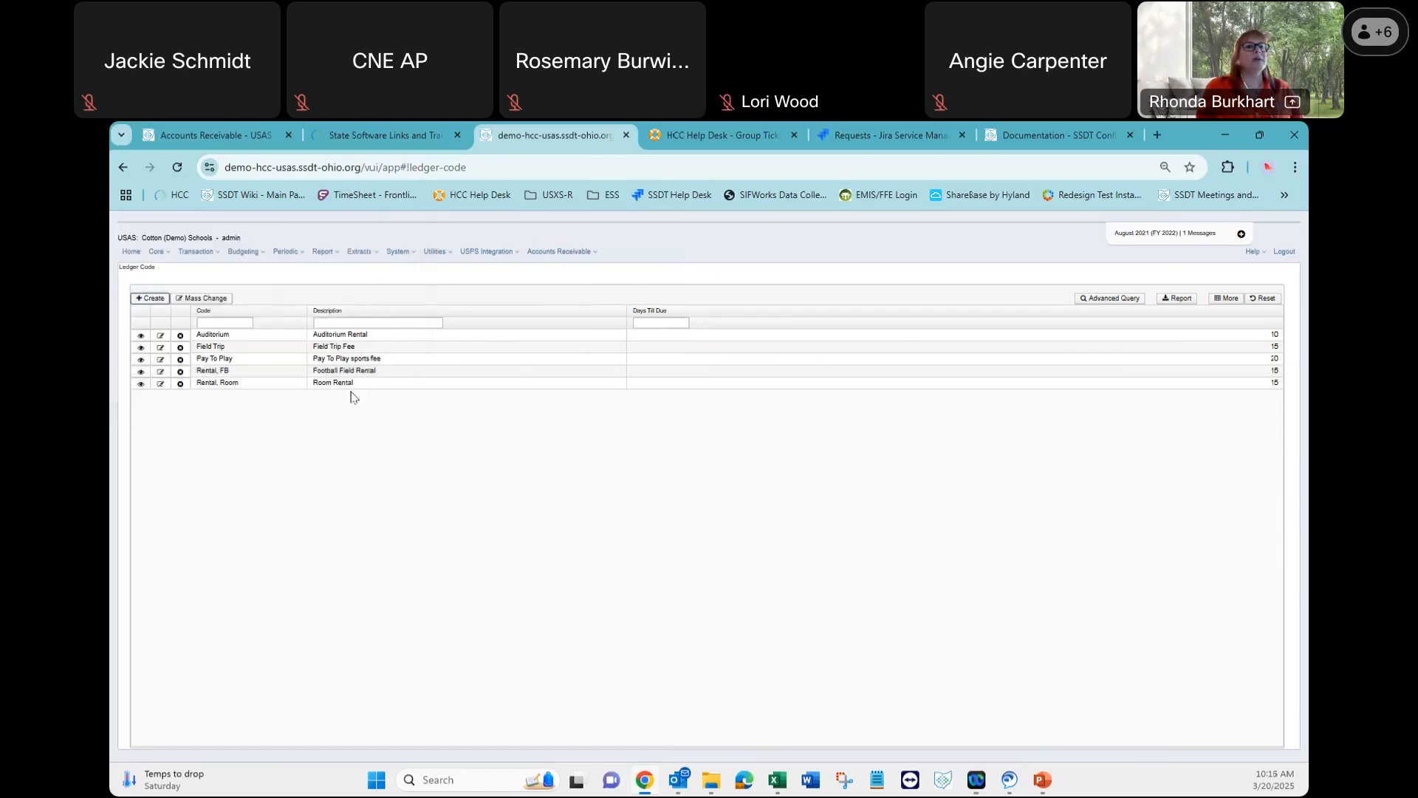
Open the payment locations and review the edit form of the Cotton (Demo) Schools location, closing it without changes.
{"action": "left_click", "coordinate": [563, 253]}
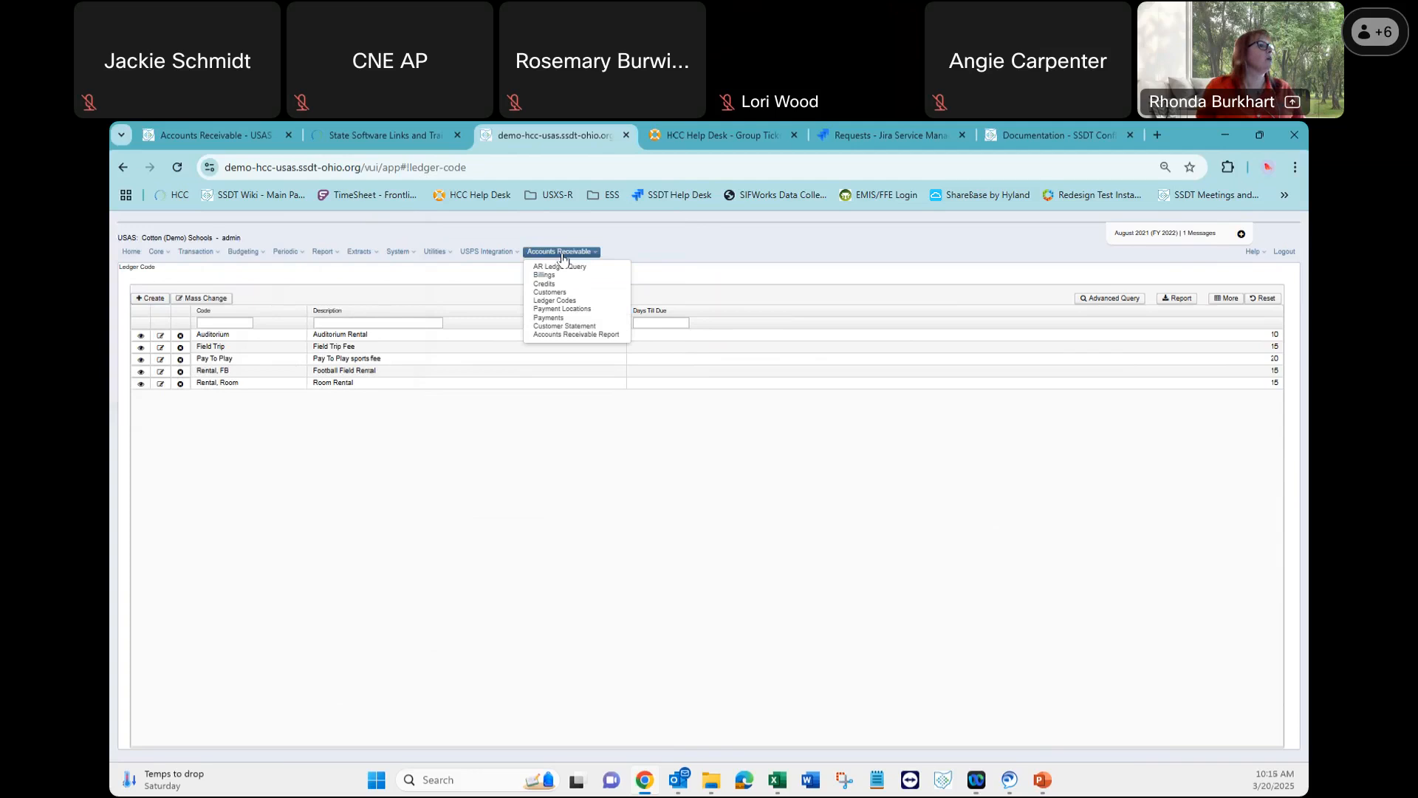
{"action": "left_click", "coordinate": [573, 311]}
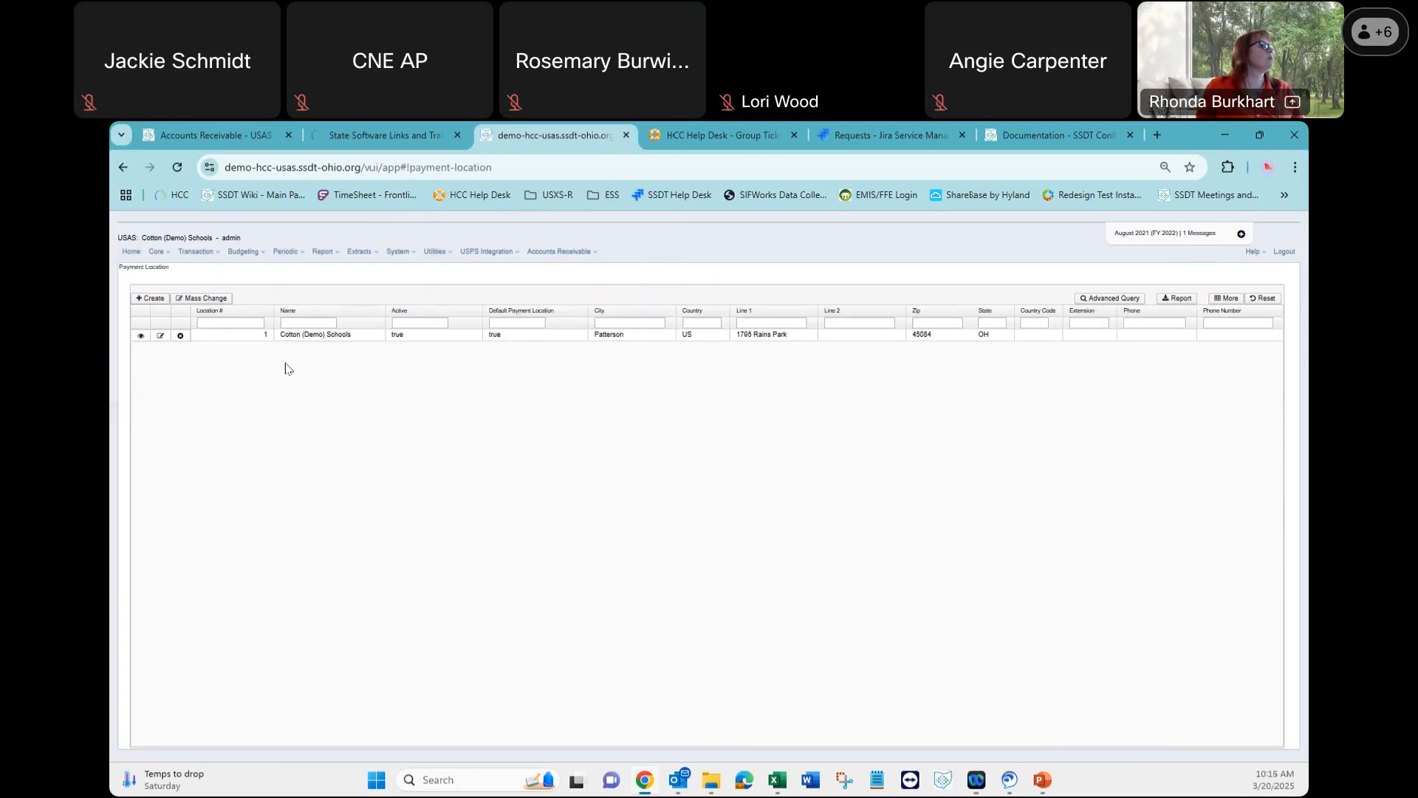
{"action": "left_click", "coordinate": [160, 336]}
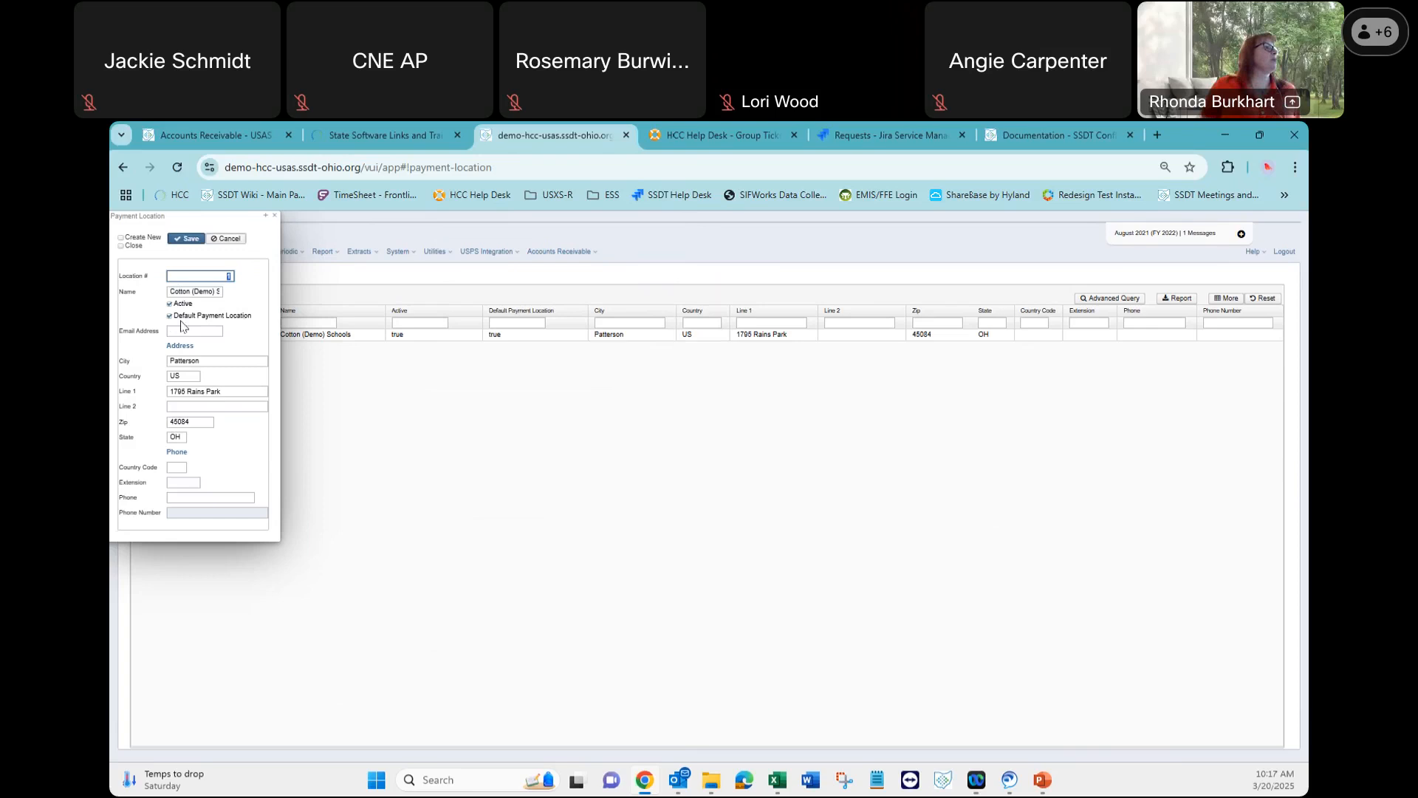
{"action": "left_click", "coordinate": [276, 217]}
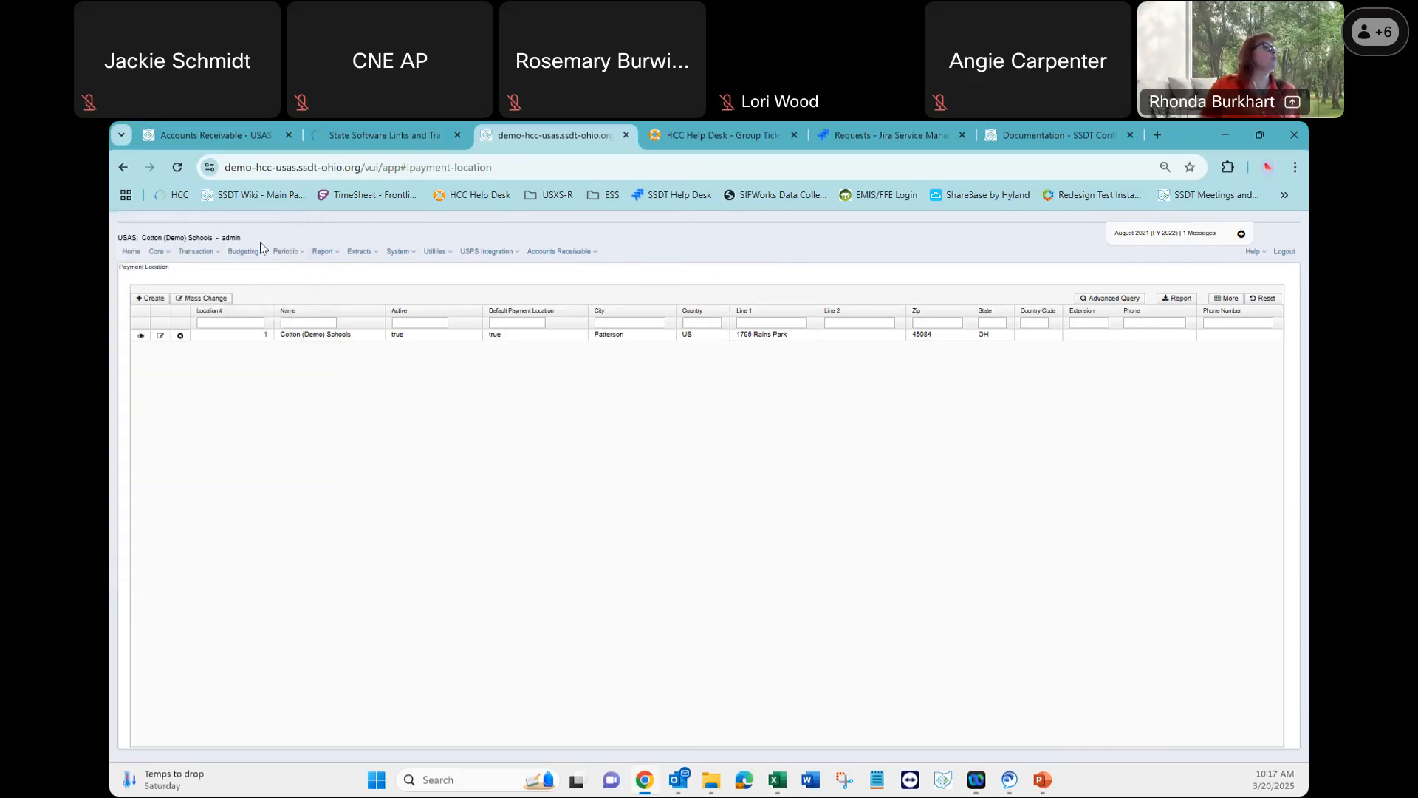
Open the core Organization detail to view the school's name and address information.
{"action": "left_click", "coordinate": [156, 254]}
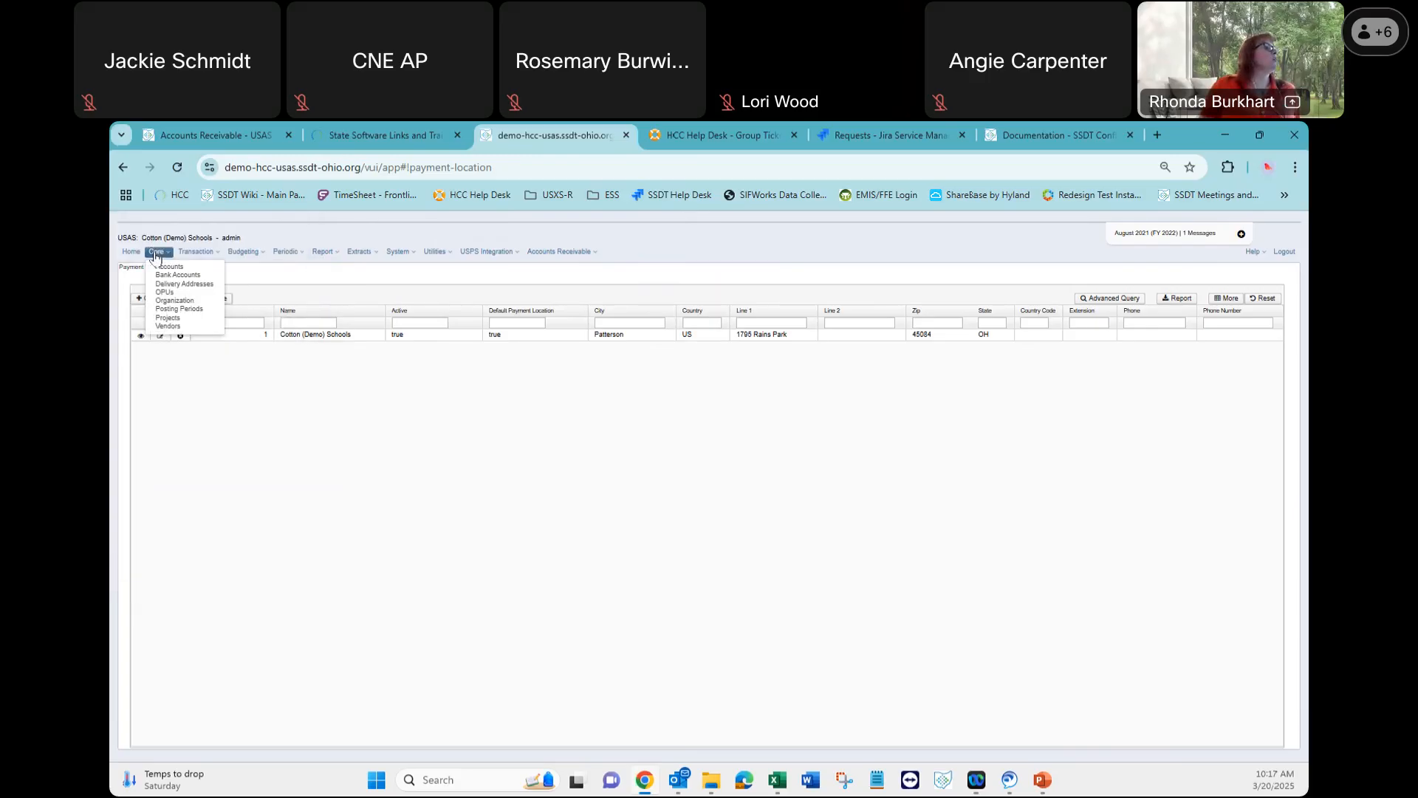
{"action": "left_click", "coordinate": [176, 300]}
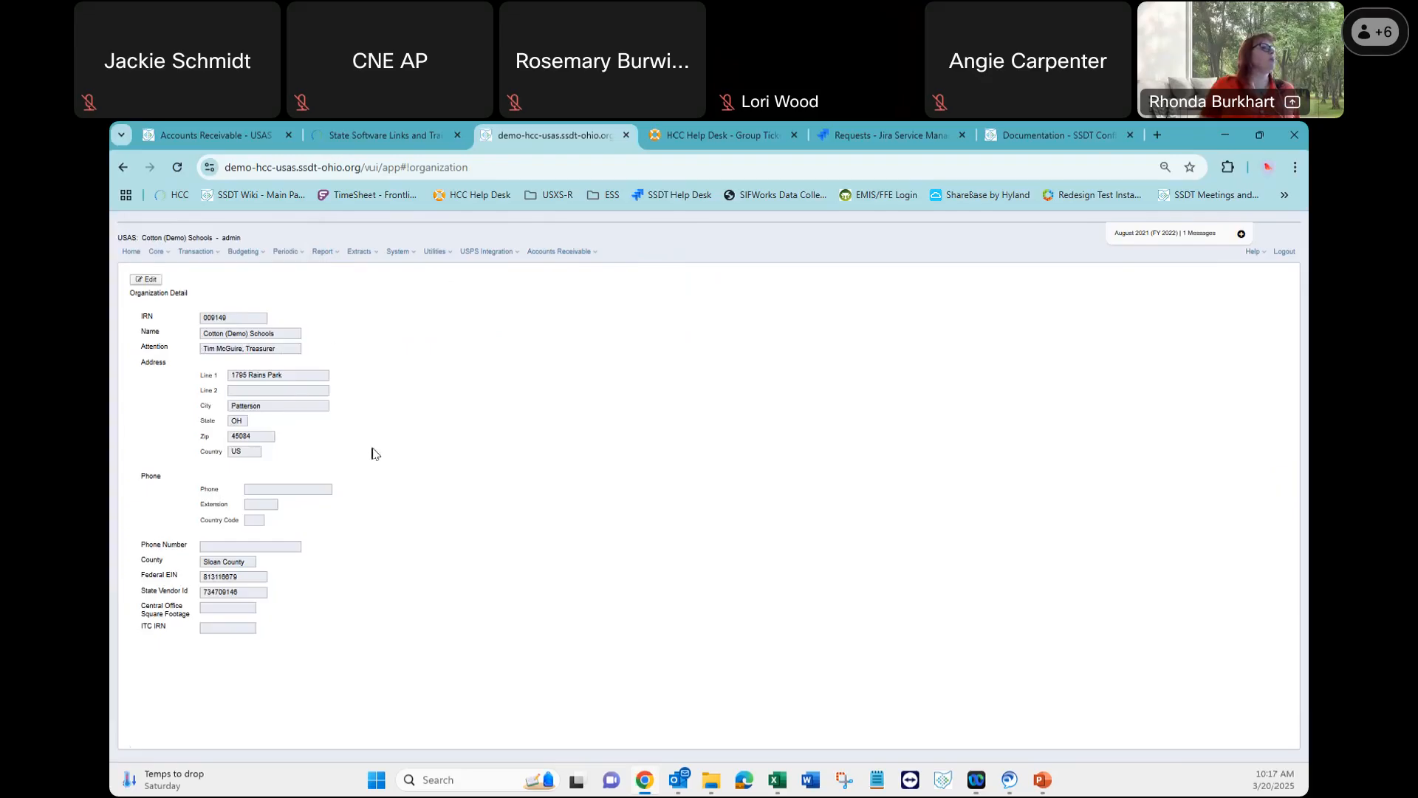
{"action": "left_click", "coordinate": [555, 253]}
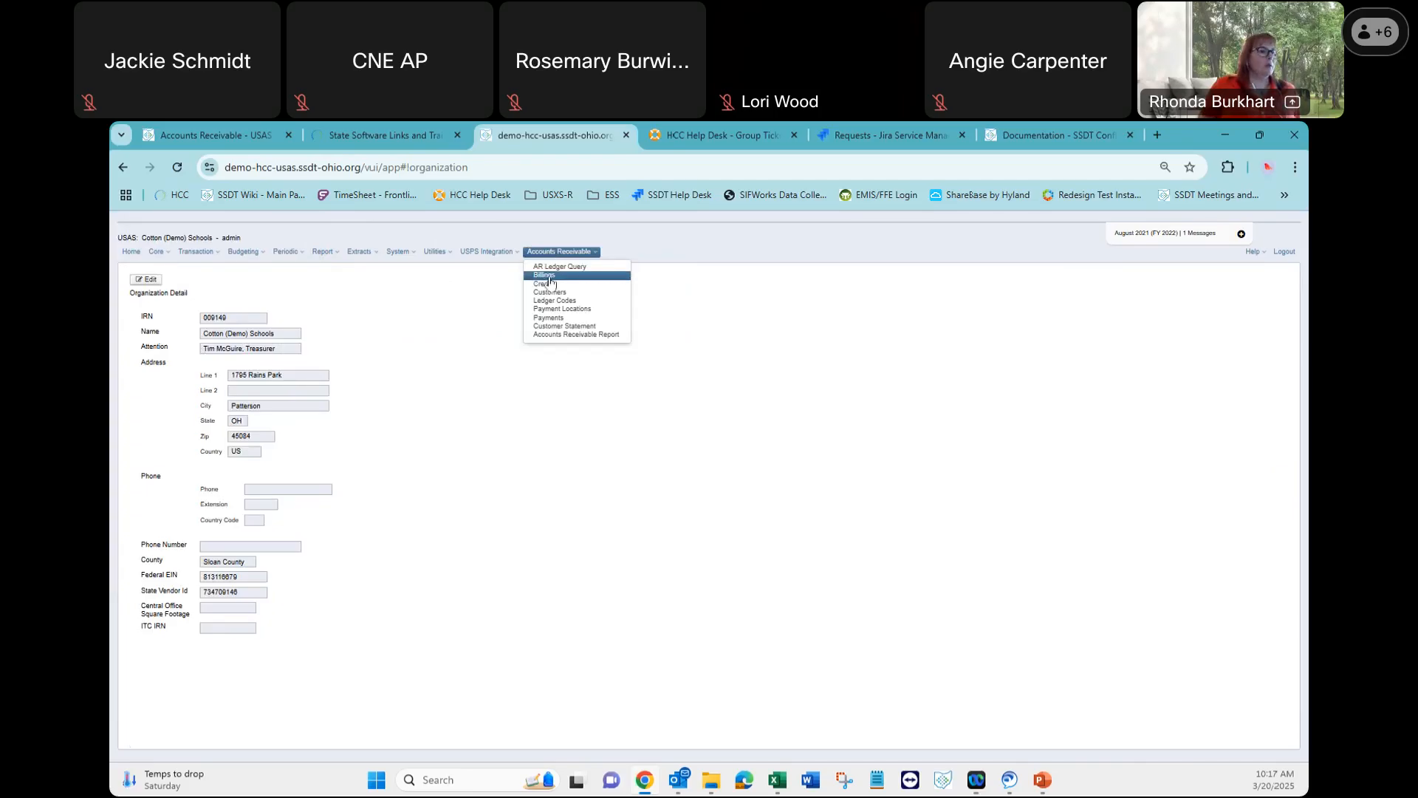
Switch to PowerPoint, start the slide show from the beginning and advance to the "AR – Ledger Codes" slide.
{"action": "mouse_move", "coordinate": [1045, 787]}
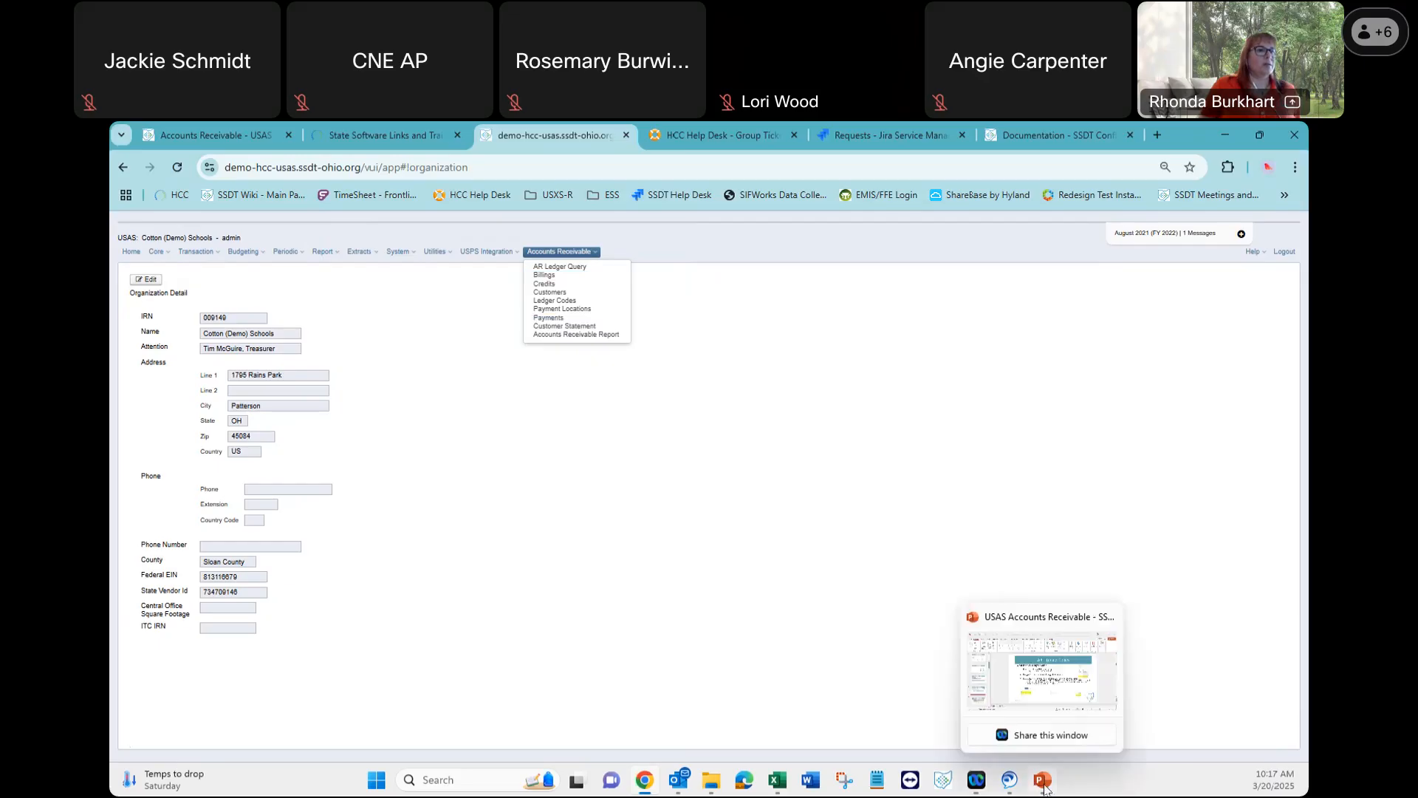
{"action": "left_click", "coordinate": [1043, 780]}
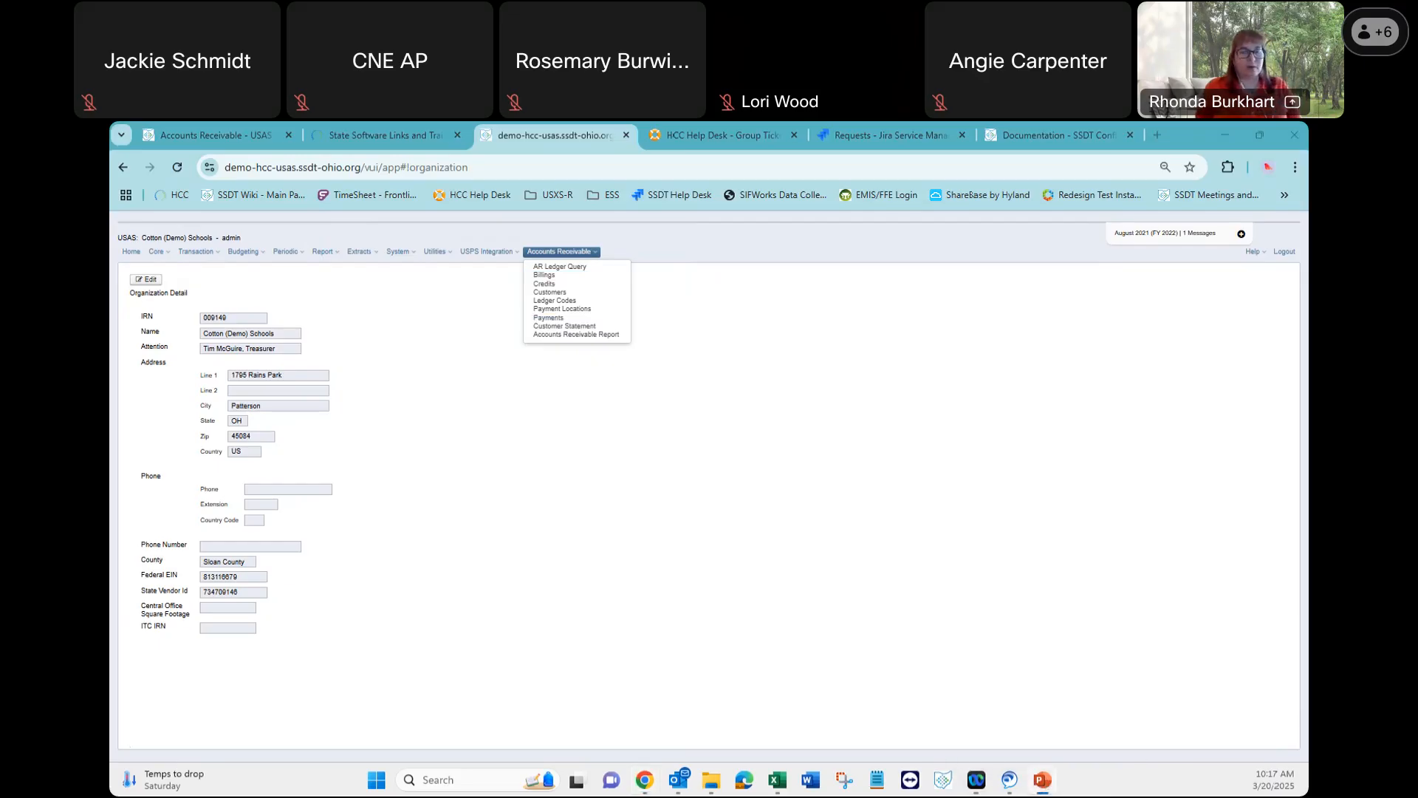
{"action": "key", "text": "F5"}
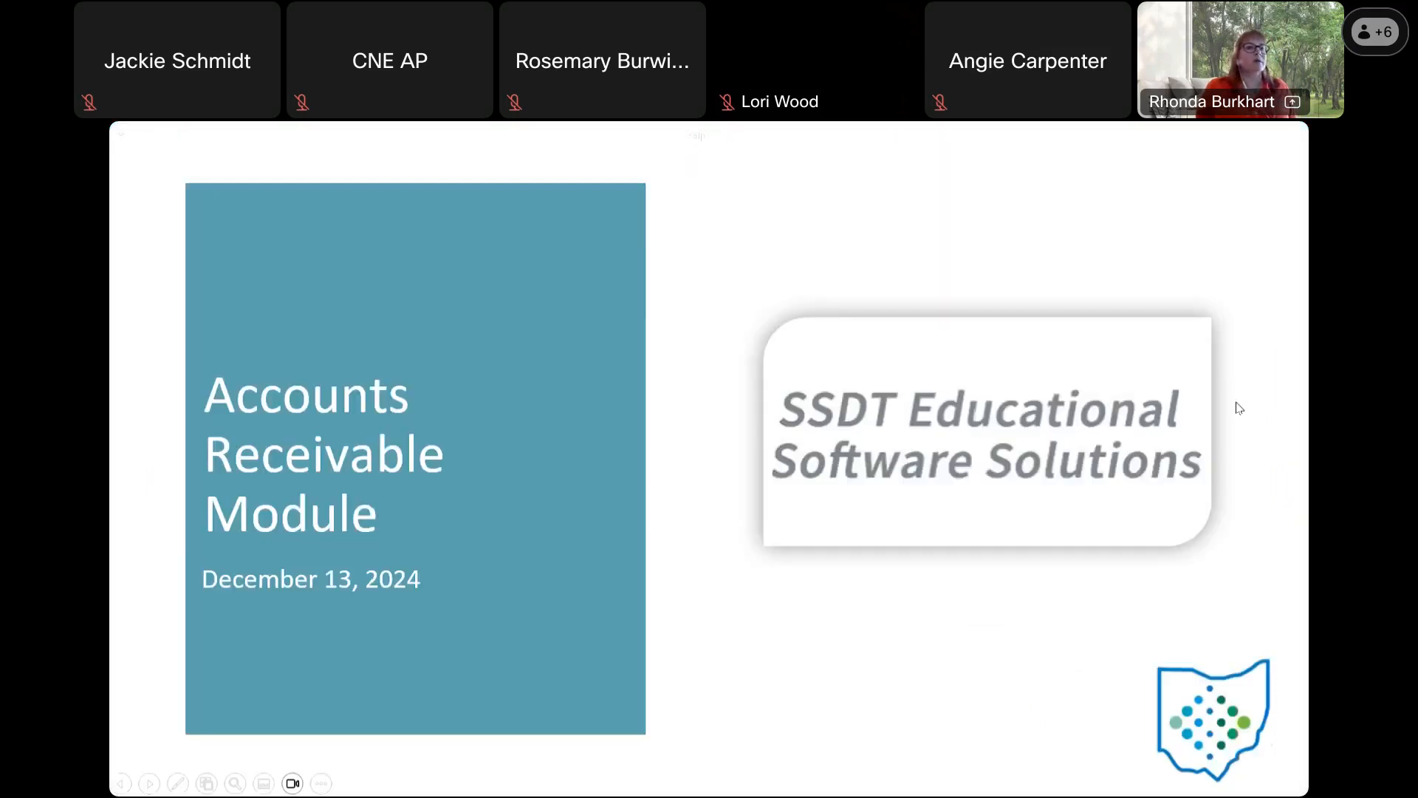
{"action": "key", "text": "Right"}
{"action": "key", "text": "Right"}
{"action": "key", "text": "Right"}
{"action": "key", "text": "Right"}
{"action": "key", "text": "Right"}
{"action": "key", "text": "Right"}
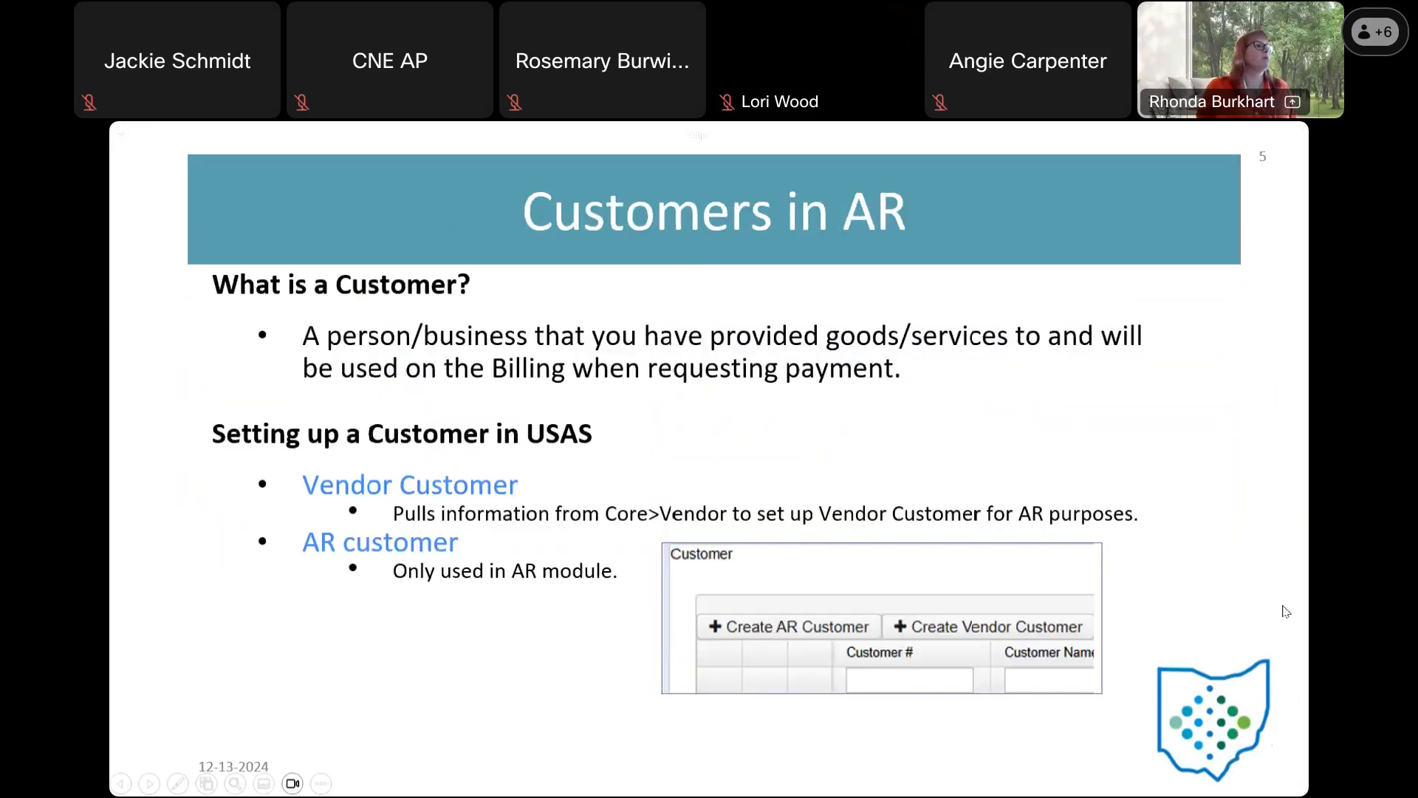
{"action": "key", "text": "Right"}
{"action": "key", "text": "Right"}
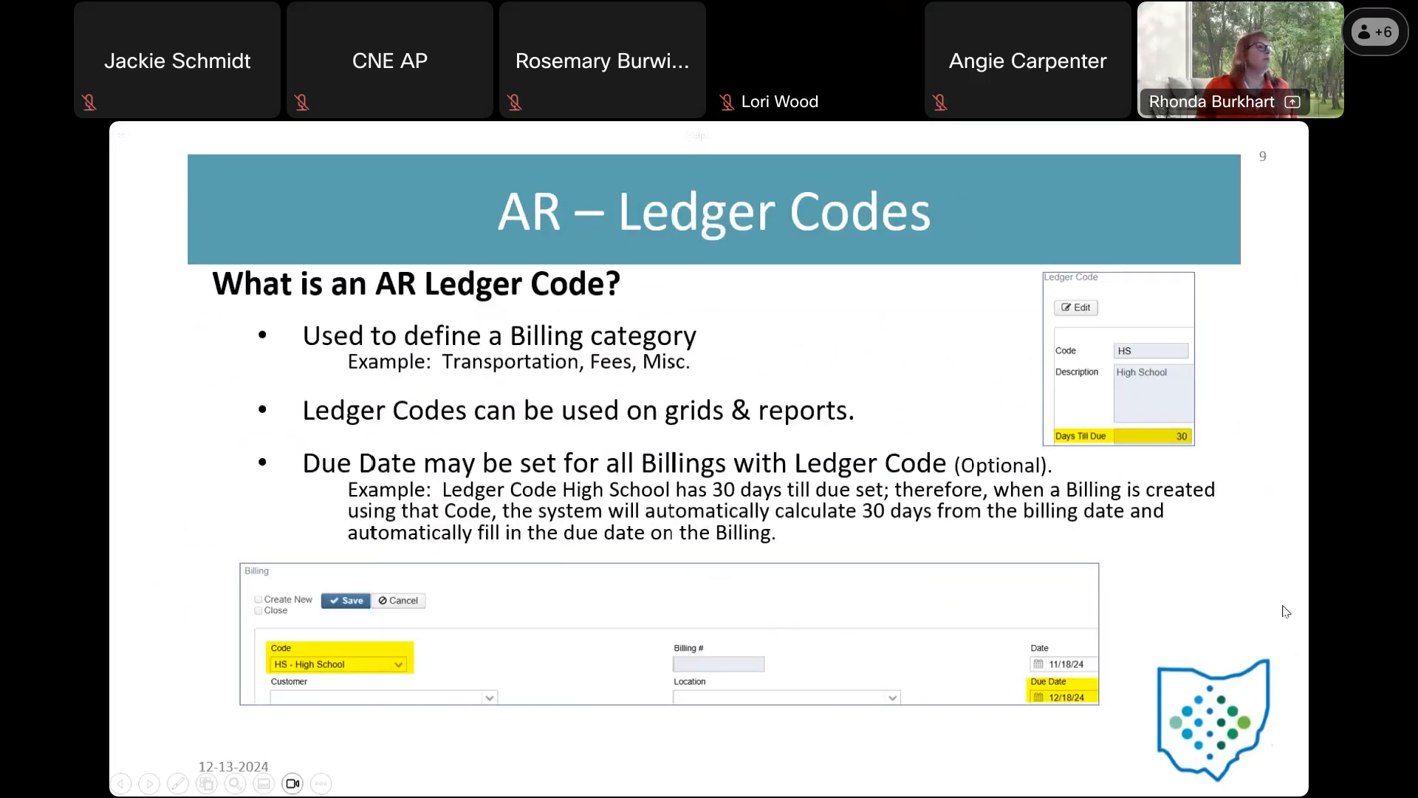
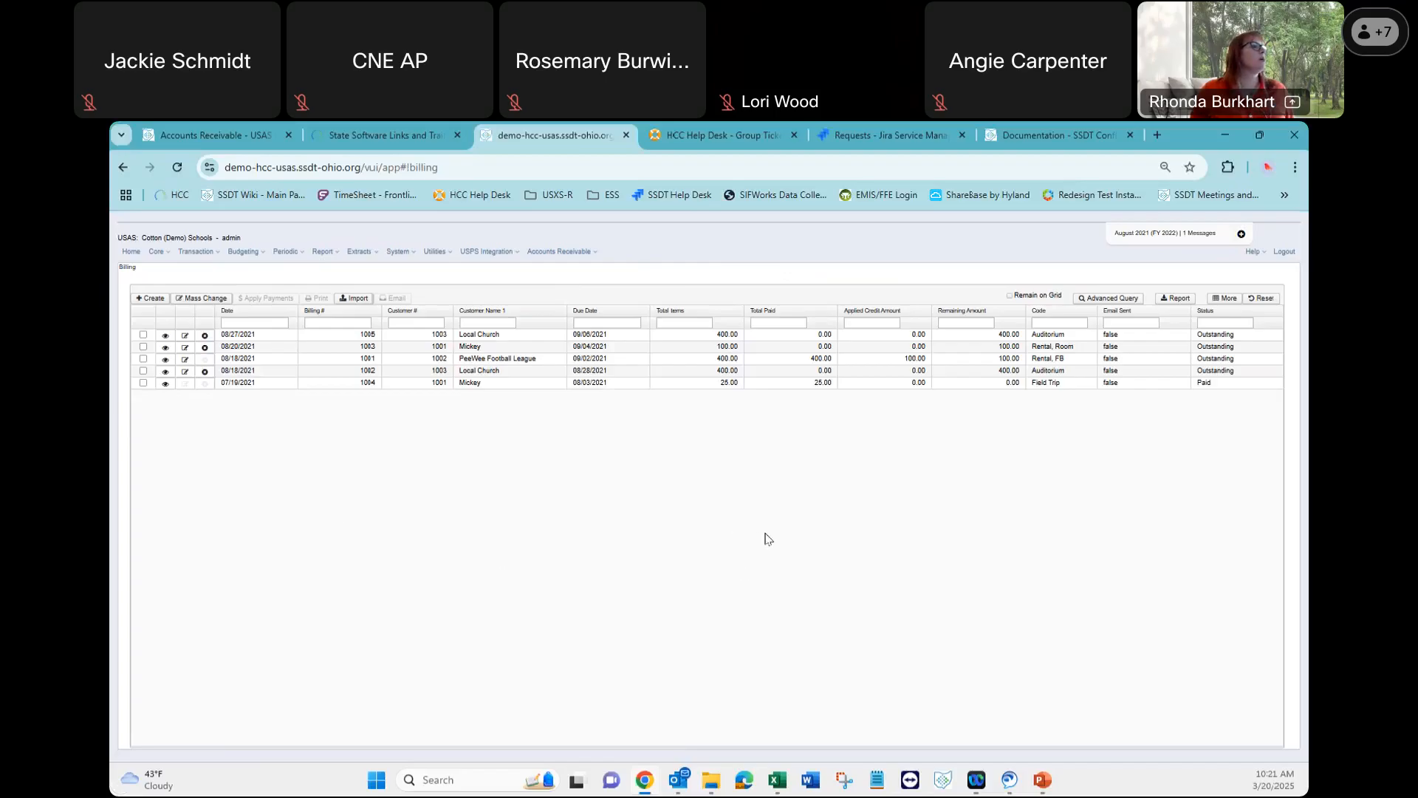
Start a new billing and assign it the ledger code "Rental, Room - Room Rental".
{"action": "left_click", "coordinate": [162, 301]}
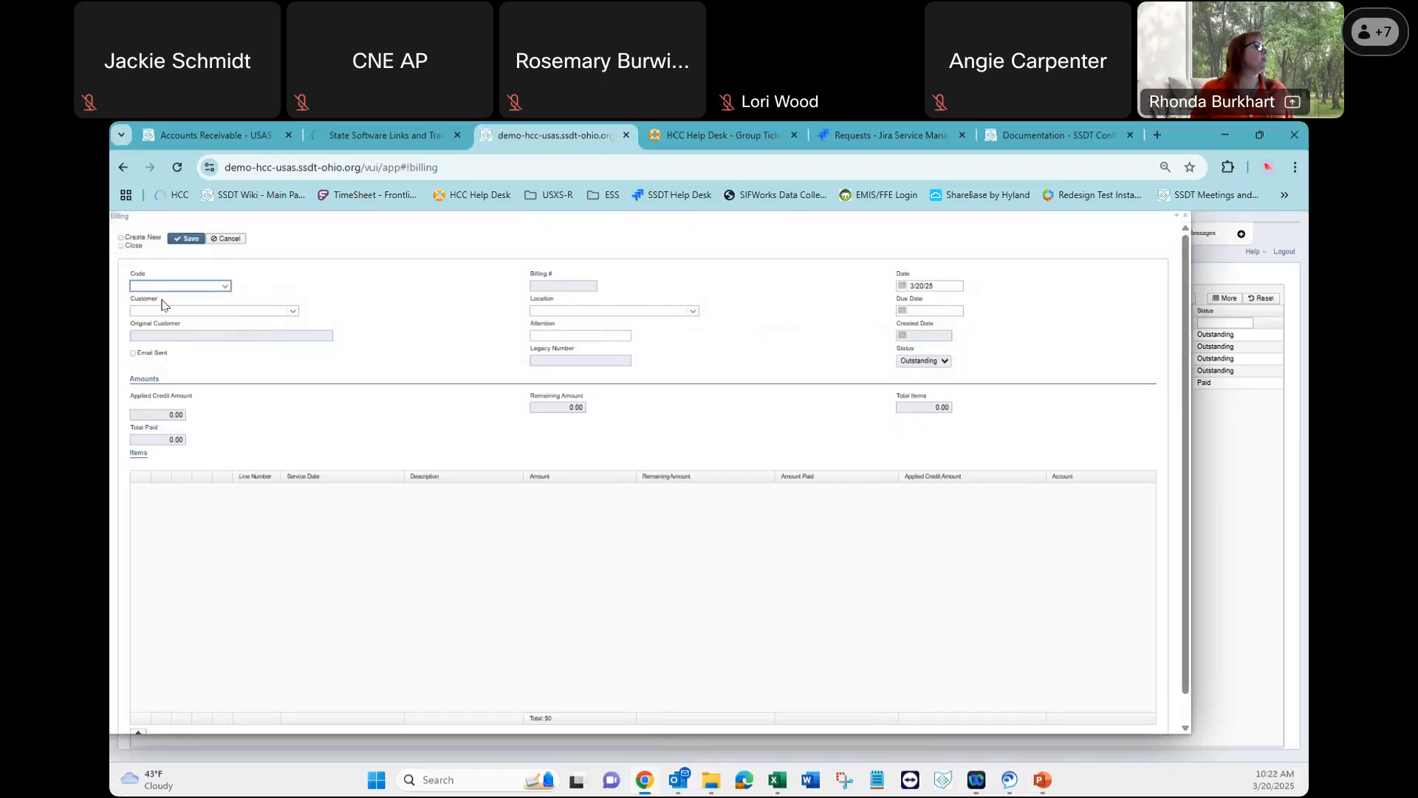
{"action": "left_click", "coordinate": [225, 289]}
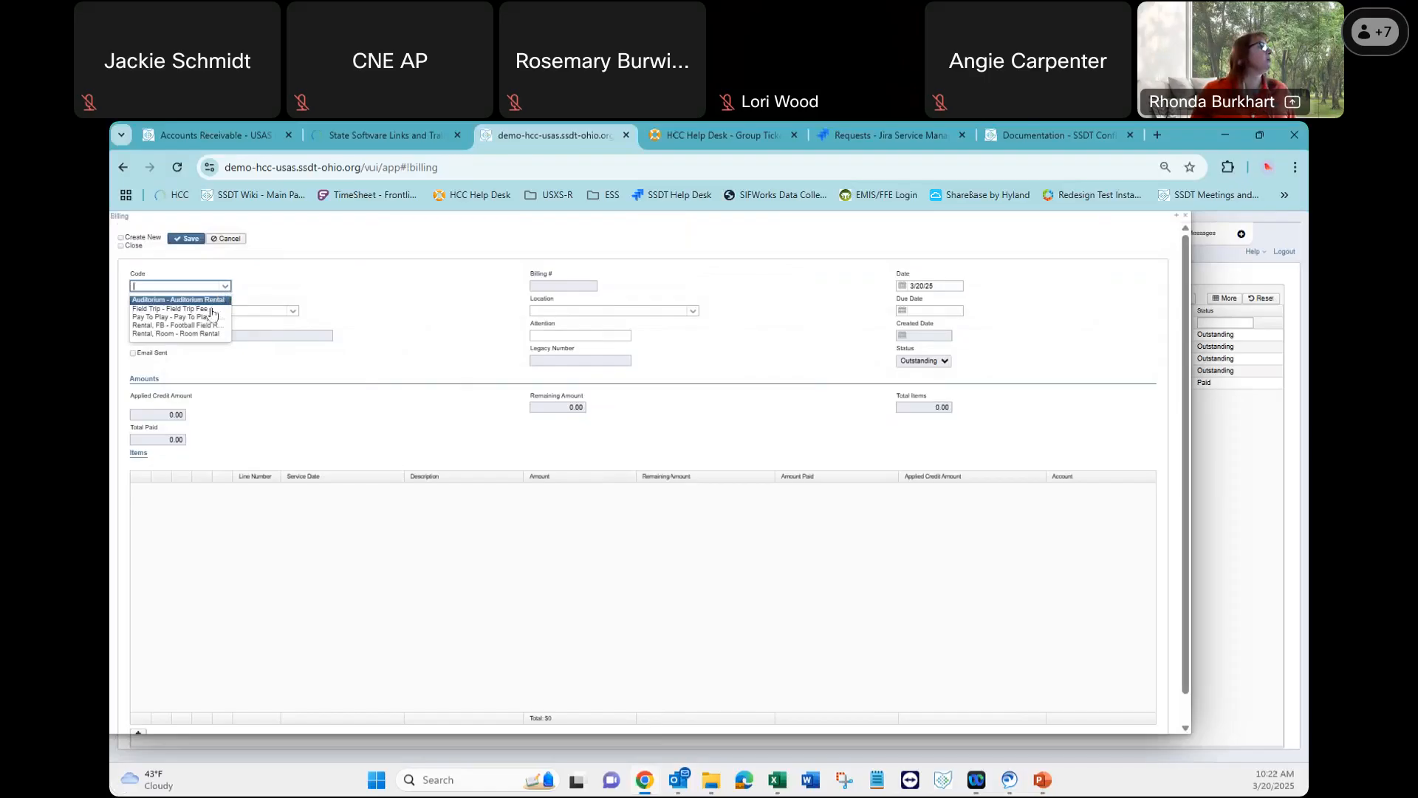
{"action": "left_click", "coordinate": [188, 339]}
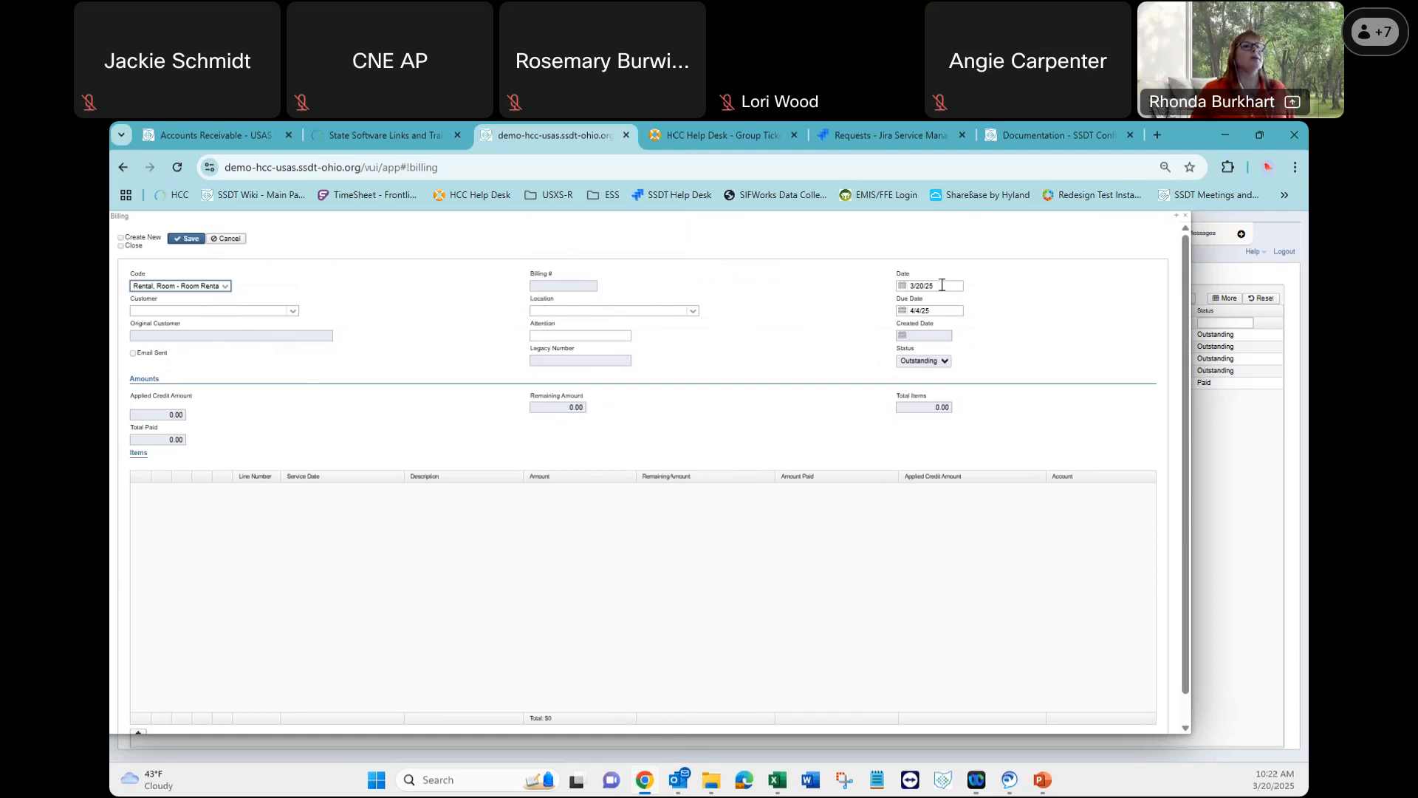
Reposition the Billing window and set the new billing's date to 8/20/21.
{"action": "left_click", "coordinate": [941, 214]}
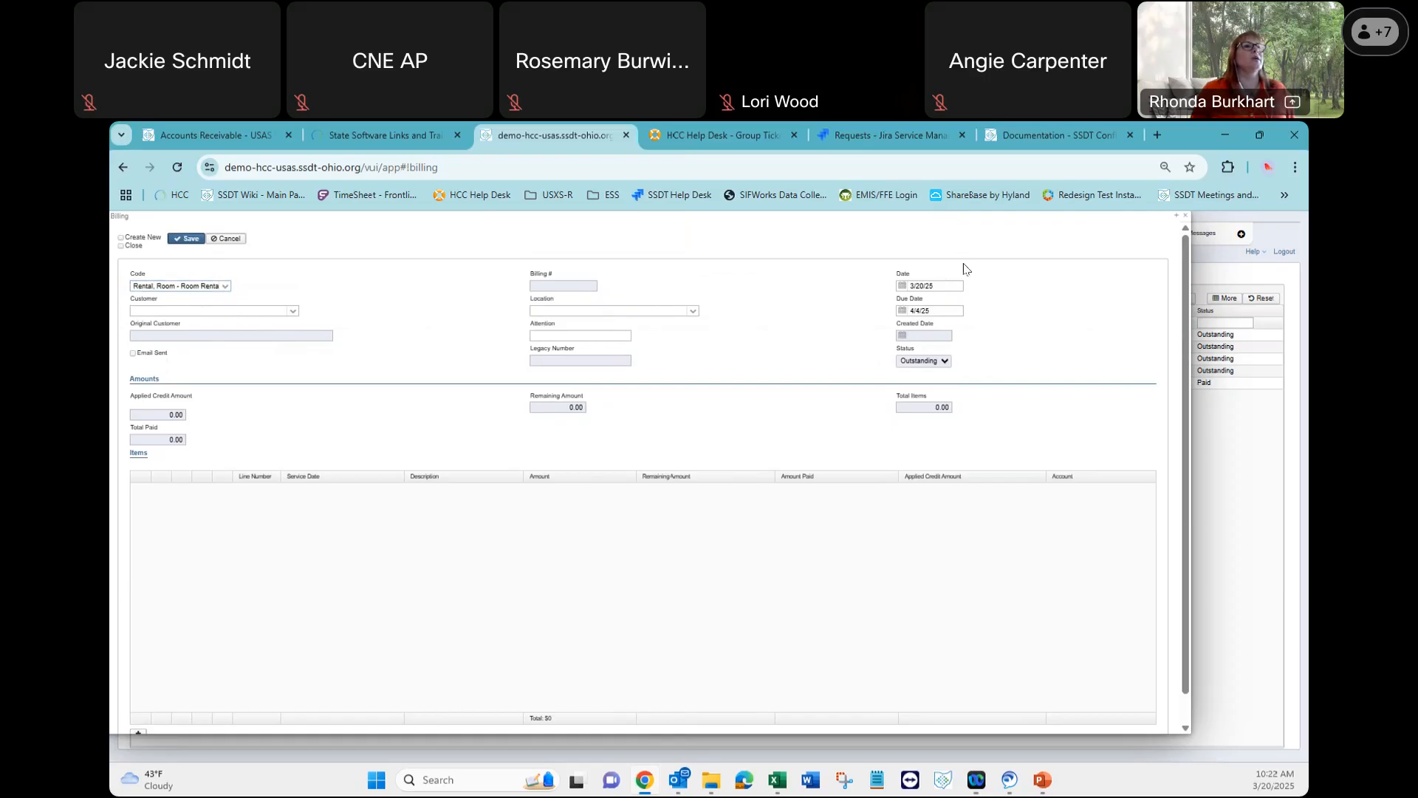
{"action": "left_click_drag", "start_coordinate": [953, 219], "coordinate": [991, 270]}
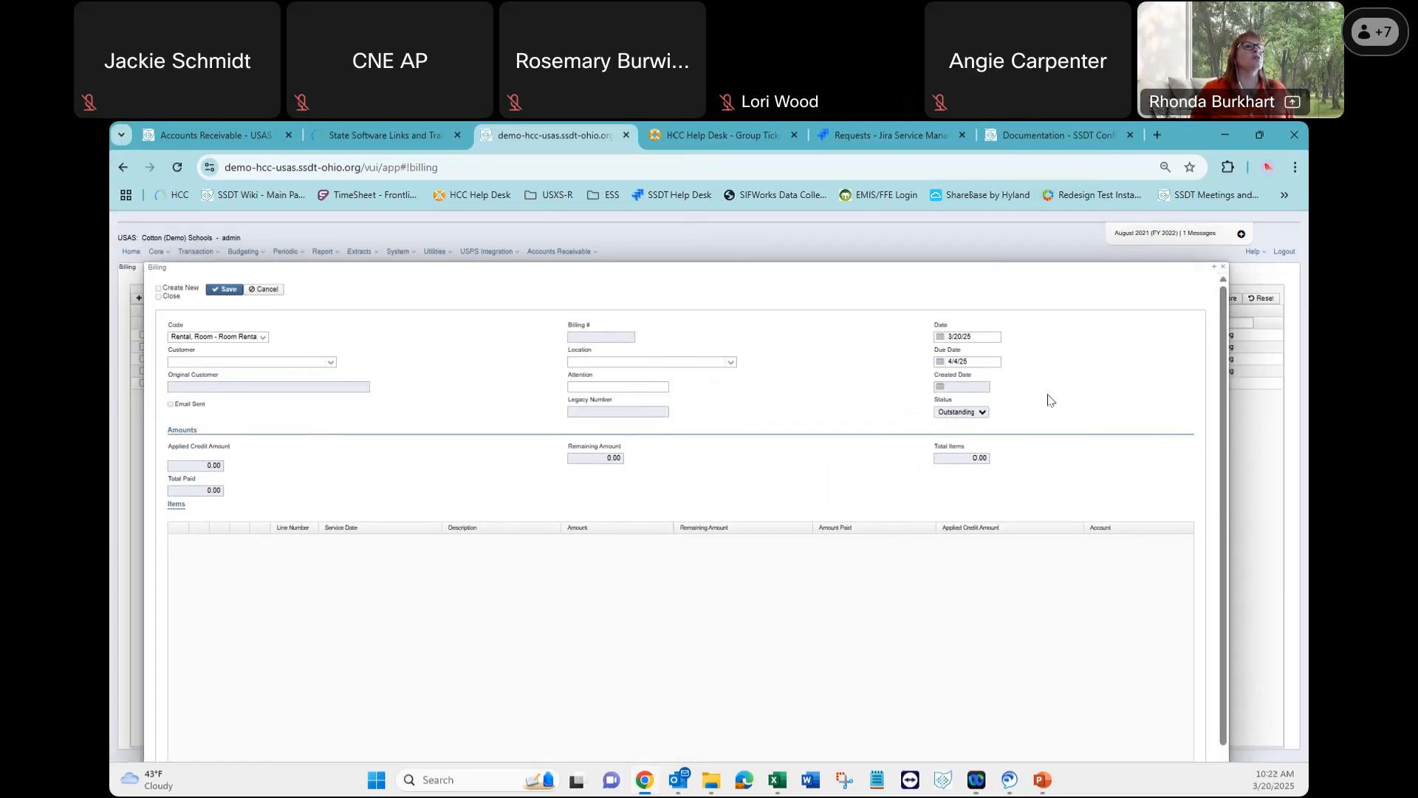
{"action": "left_click", "coordinate": [973, 334]}
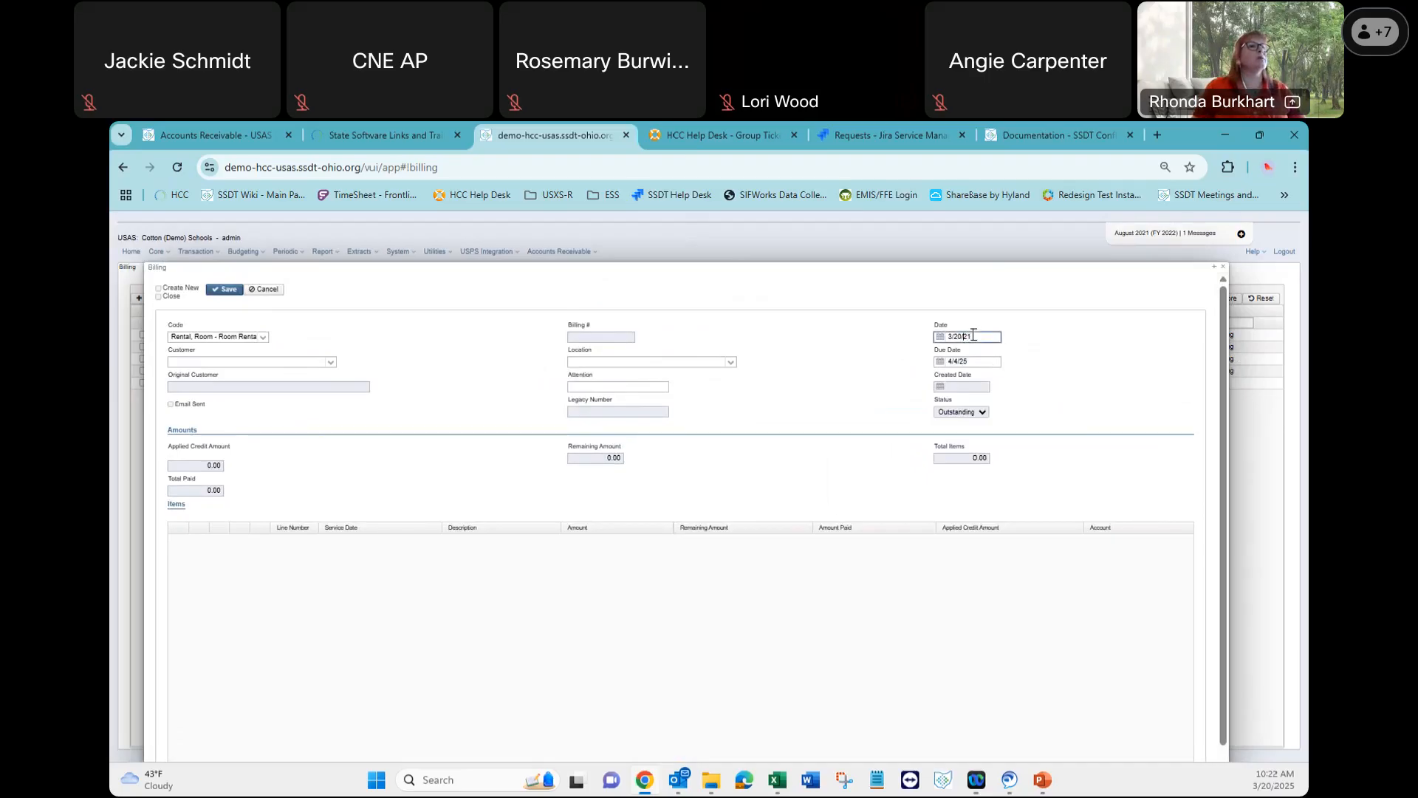
{"action": "key", "text": "Left"}
{"action": "key", "text": "Left"}
{"action": "key", "text": "BackSpace"}
{"action": "type", "text": "8"}
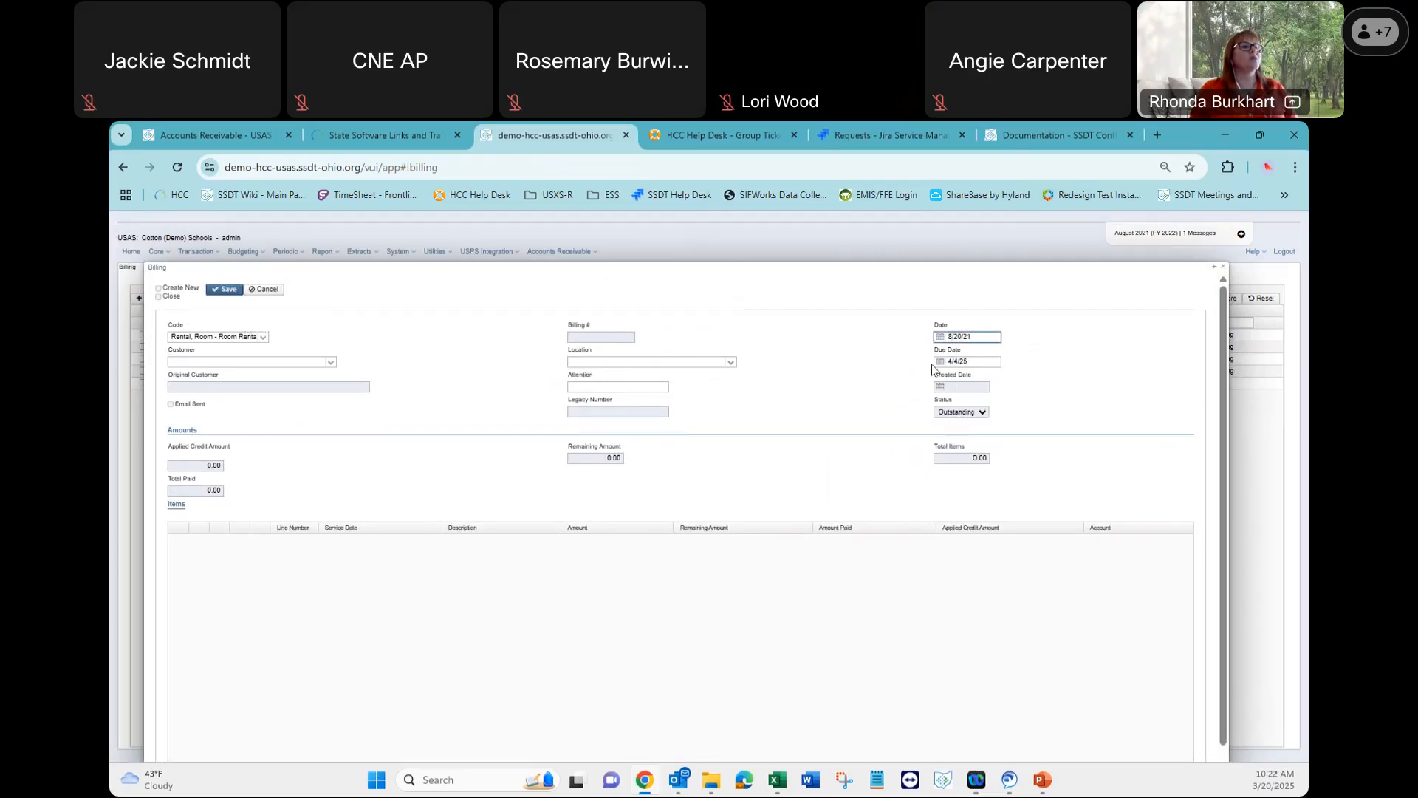
{"action": "key", "text": "Tab"}
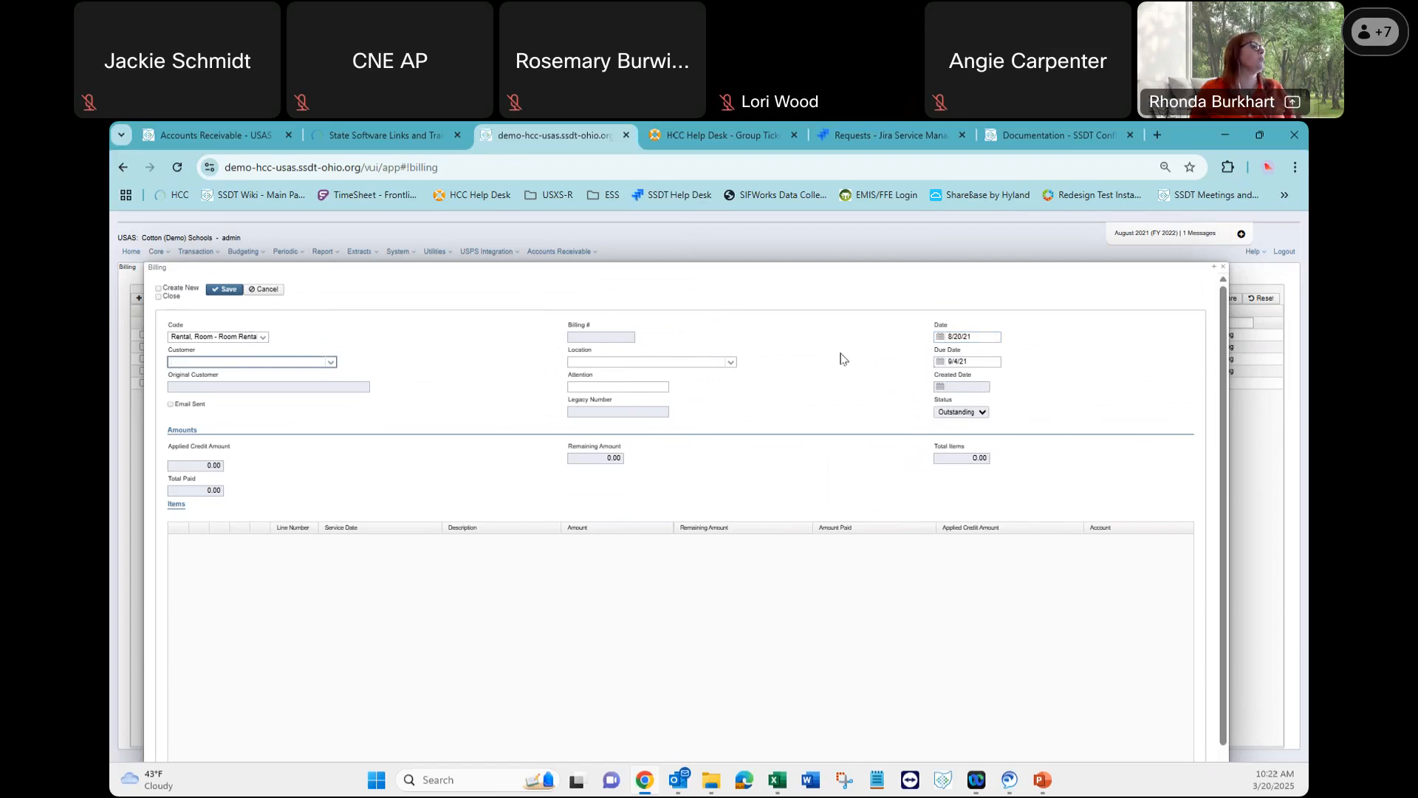
Assign the new billing to the Local Church customer and set its location to Cotton (Demo) Schools.
{"action": "left_click", "coordinate": [331, 364]}
{"action": "left_click", "coordinate": [270, 362]}
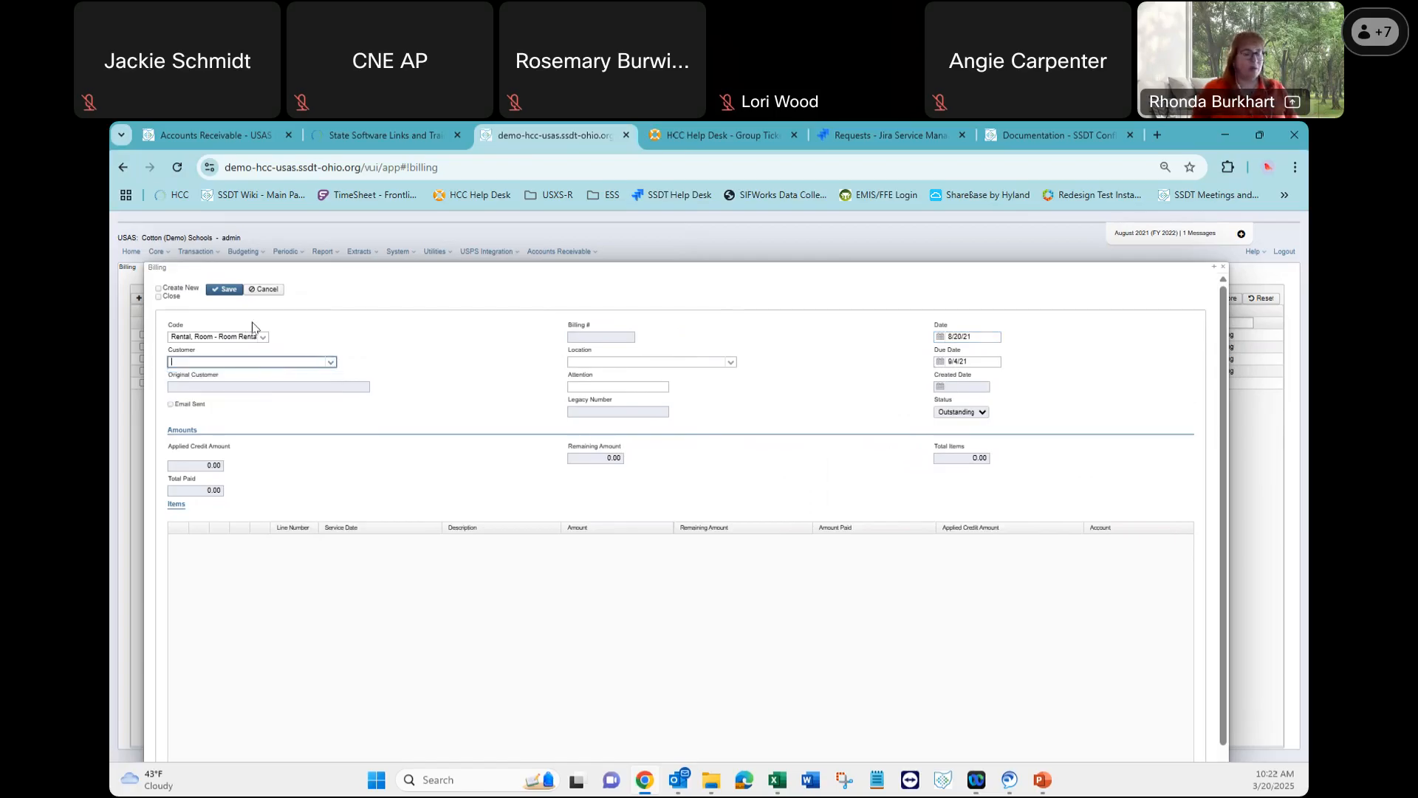
{"action": "type", "text": "%chu"}
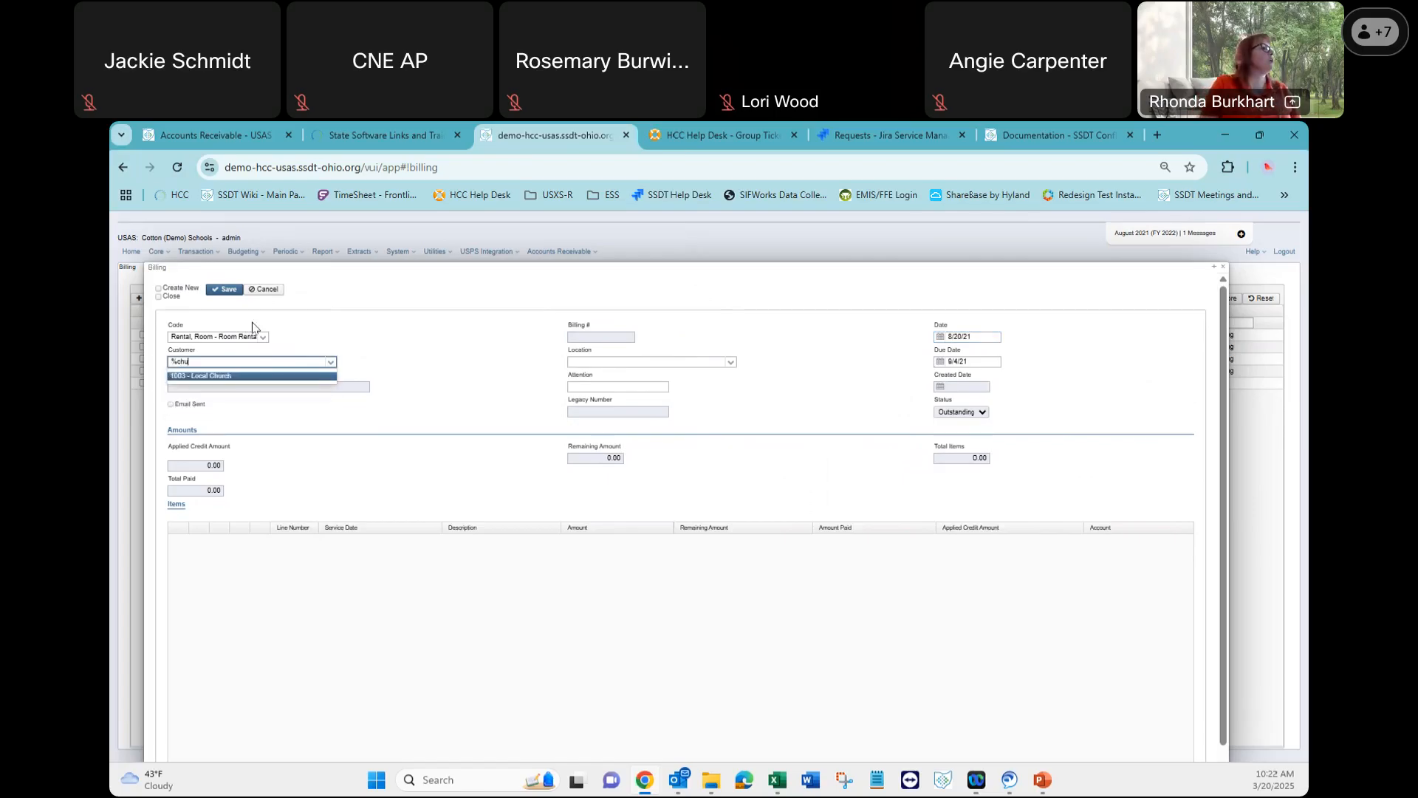
{"action": "left_click", "coordinate": [212, 377]}
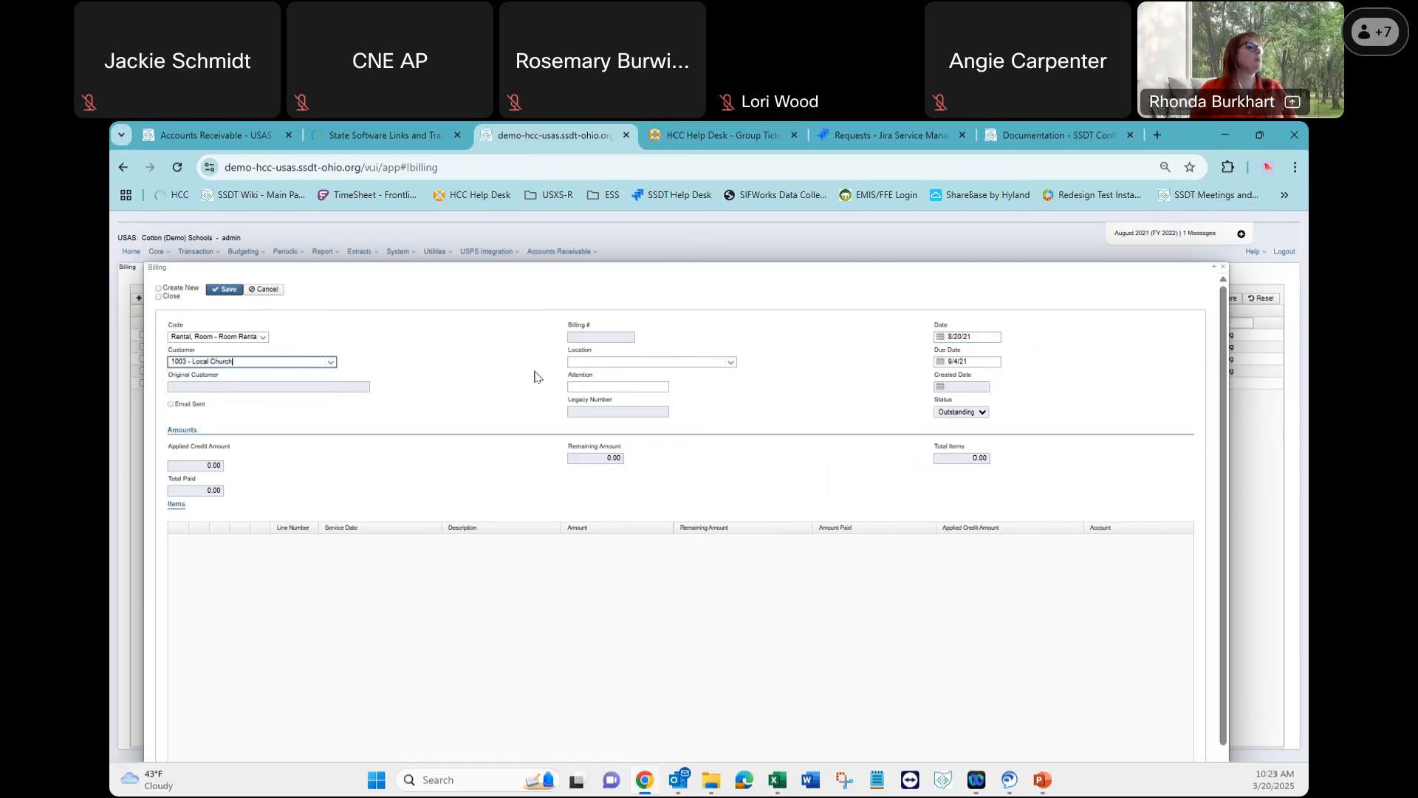
{"action": "left_click", "coordinate": [727, 363]}
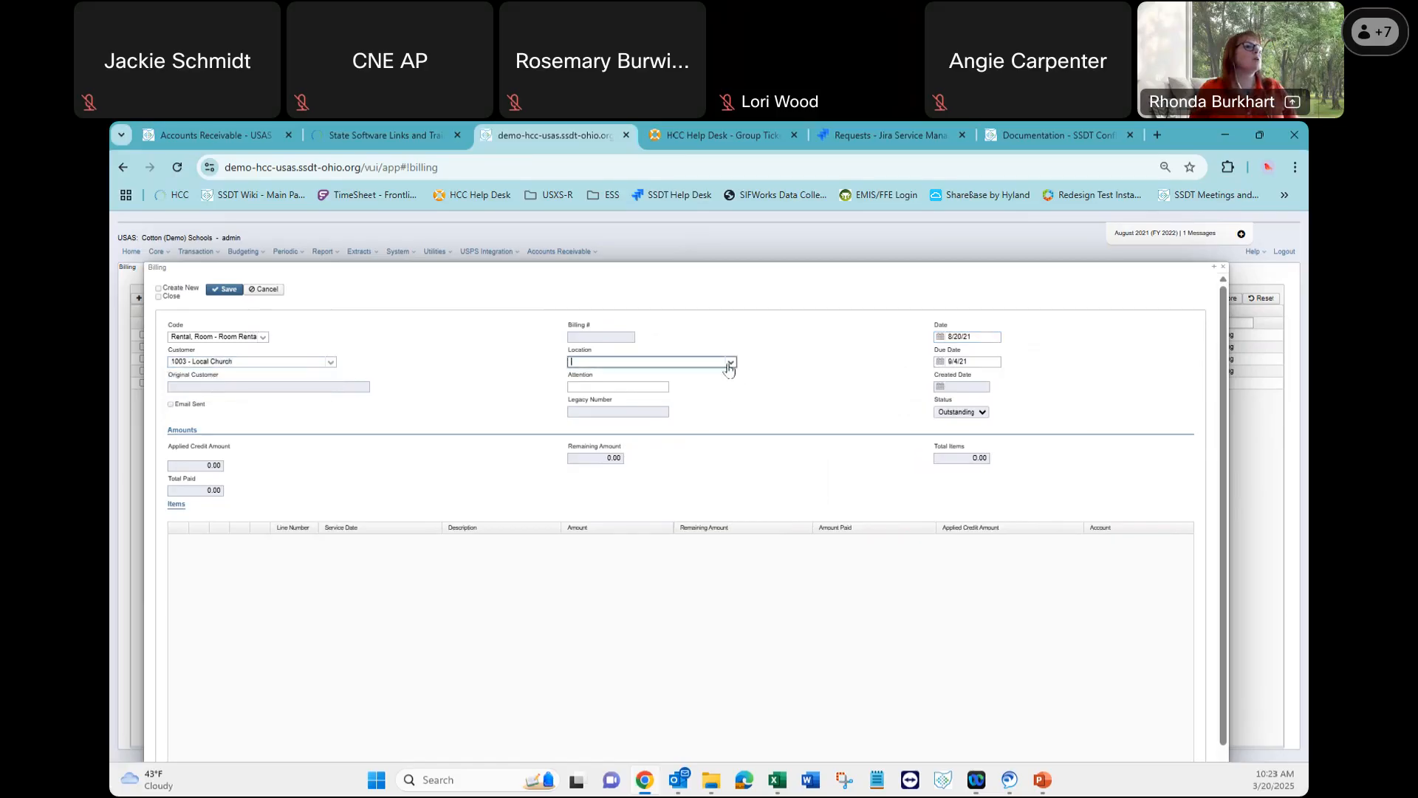
{"action": "left_click", "coordinate": [728, 363]}
{"action": "left_click", "coordinate": [693, 380]}
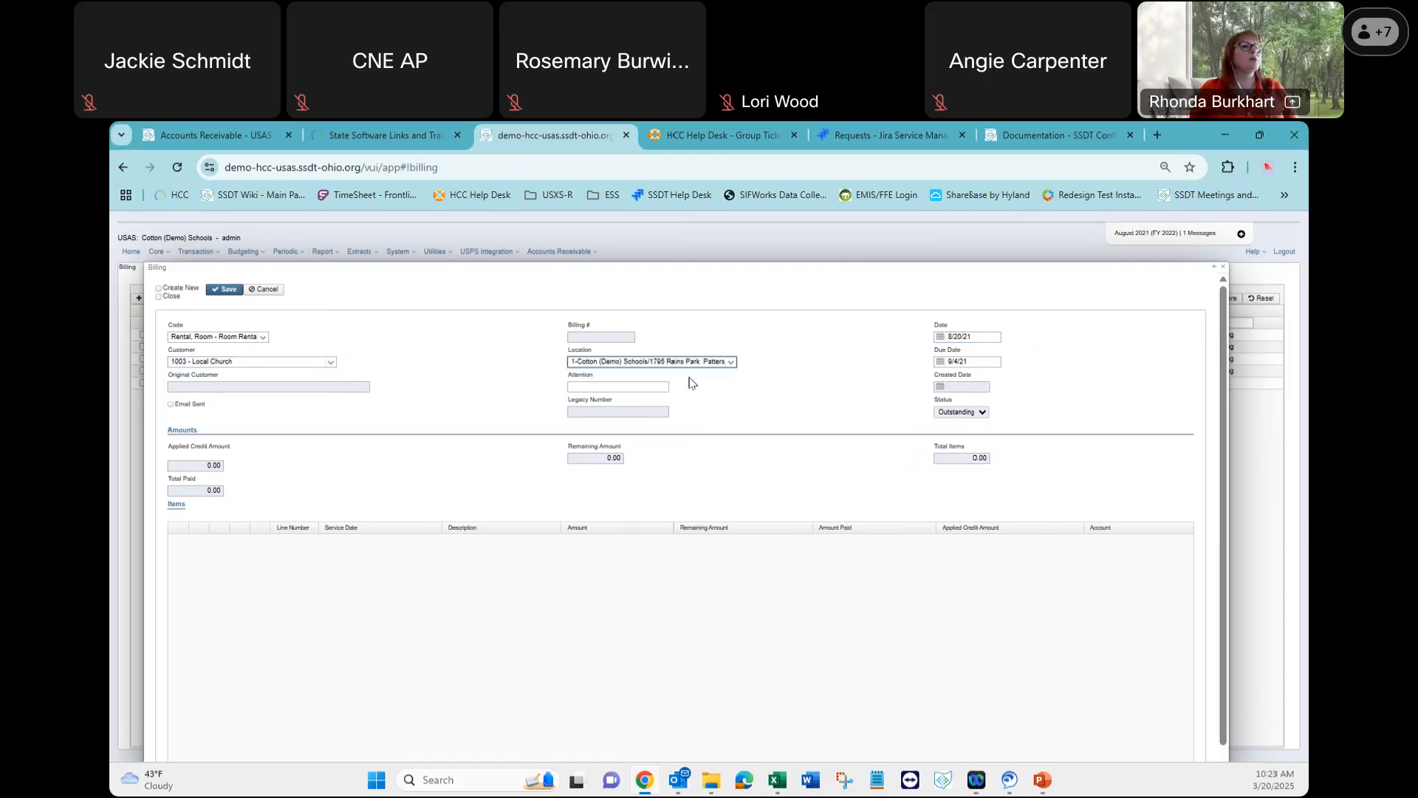
{"action": "key", "text": "Tab"}
{"action": "key", "text": "Tab"}
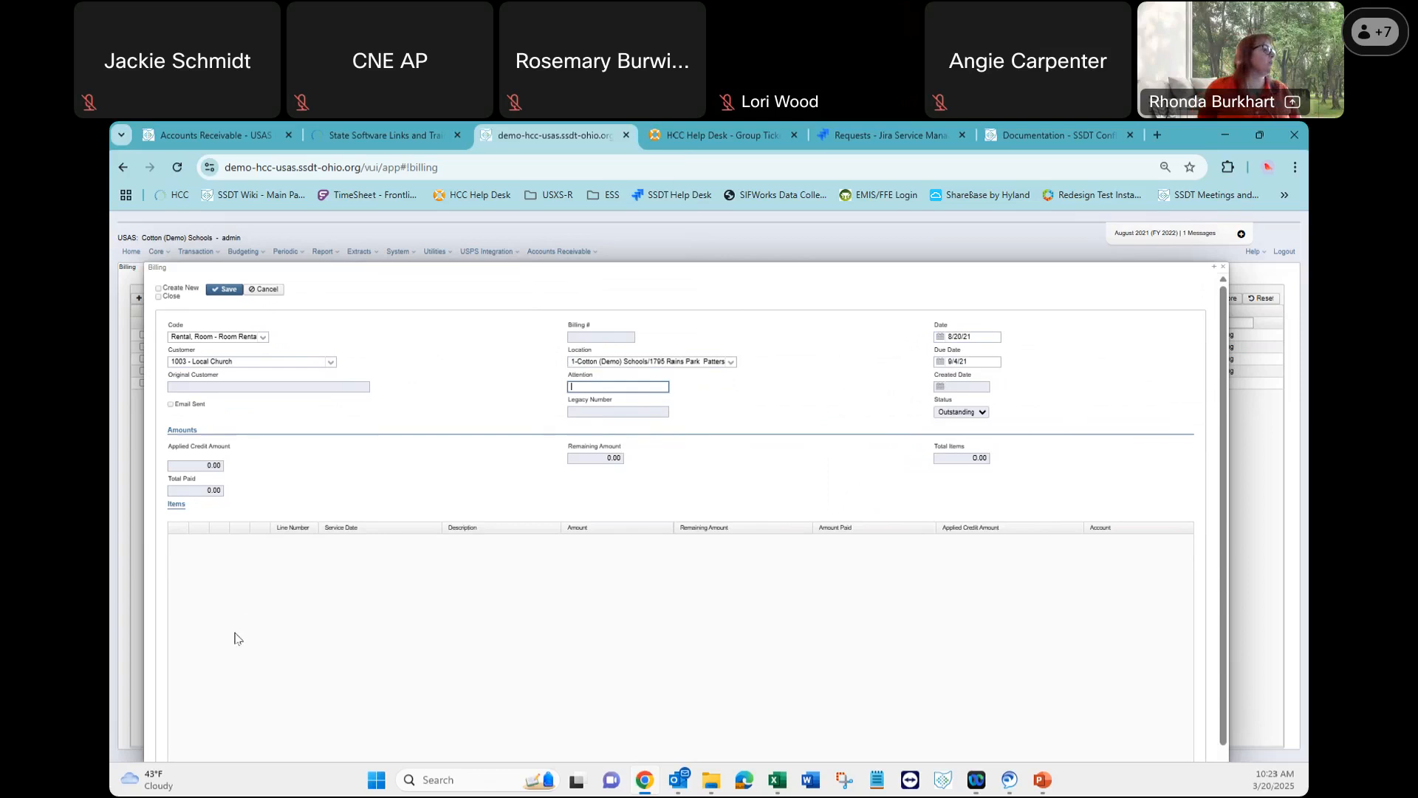
Add a line item to the billing and set its service date to 8/20/21.
{"action": "scroll", "coordinate": [327, 605], "scroll_direction": "down", "scroll_amount": 1}
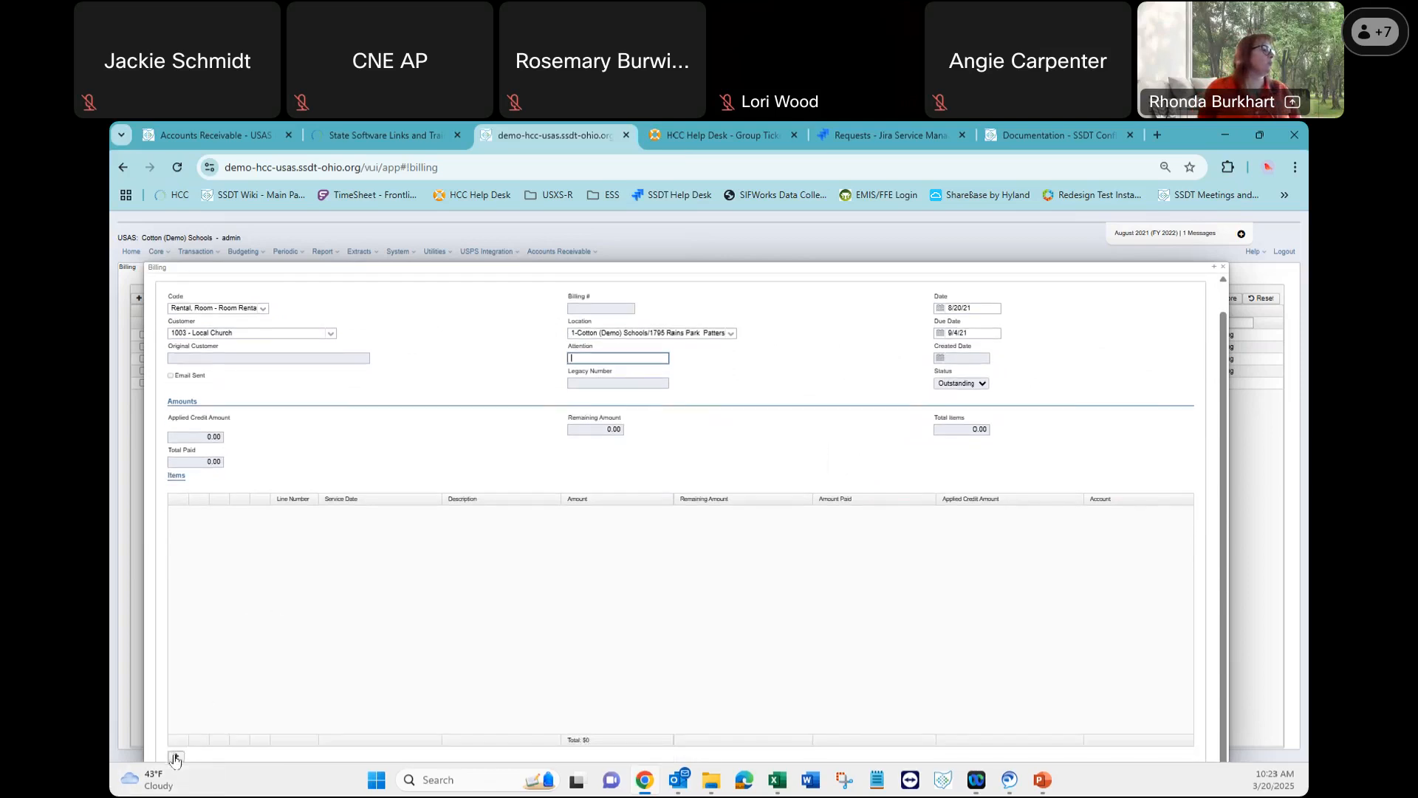
{"action": "left_click", "coordinate": [175, 758]}
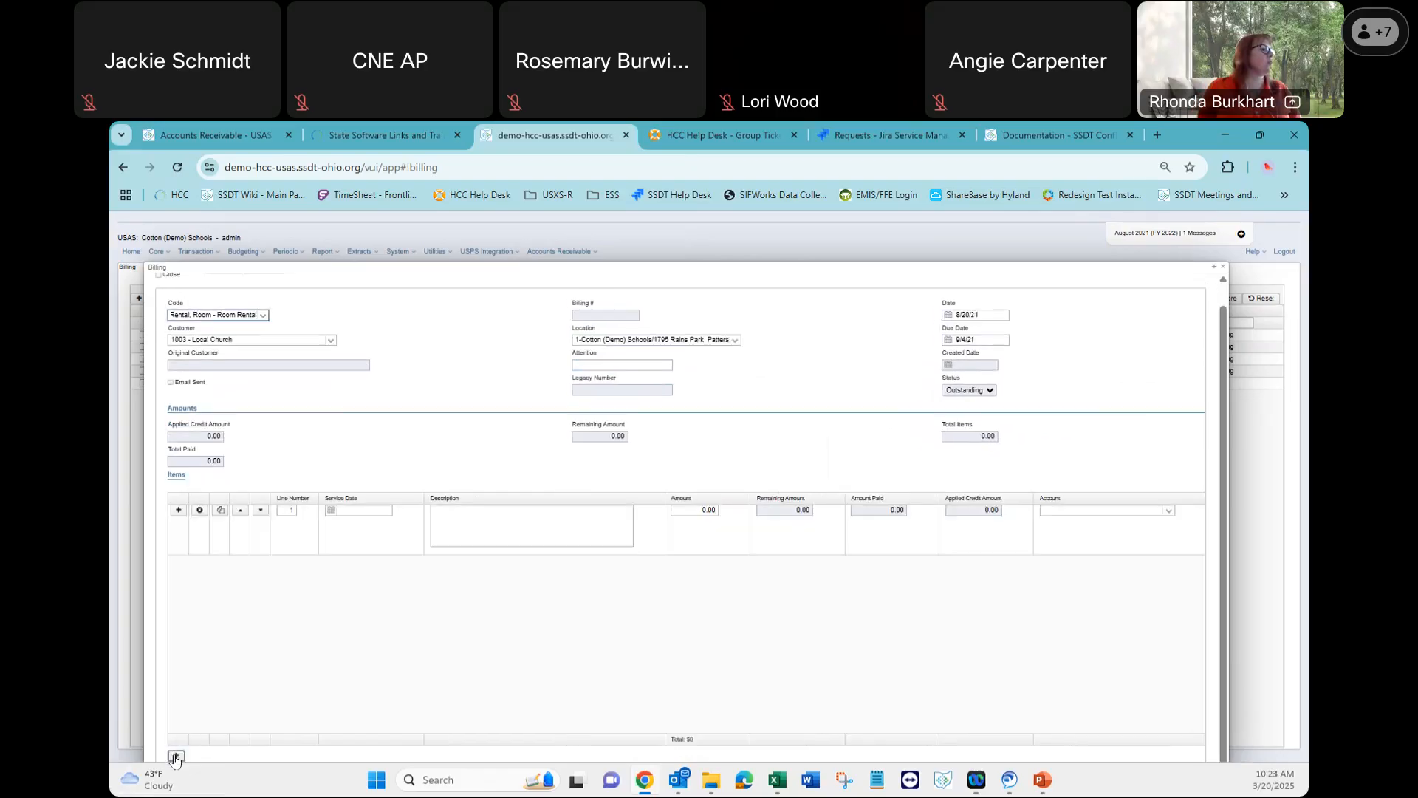
{"action": "left_click", "coordinate": [334, 511]}
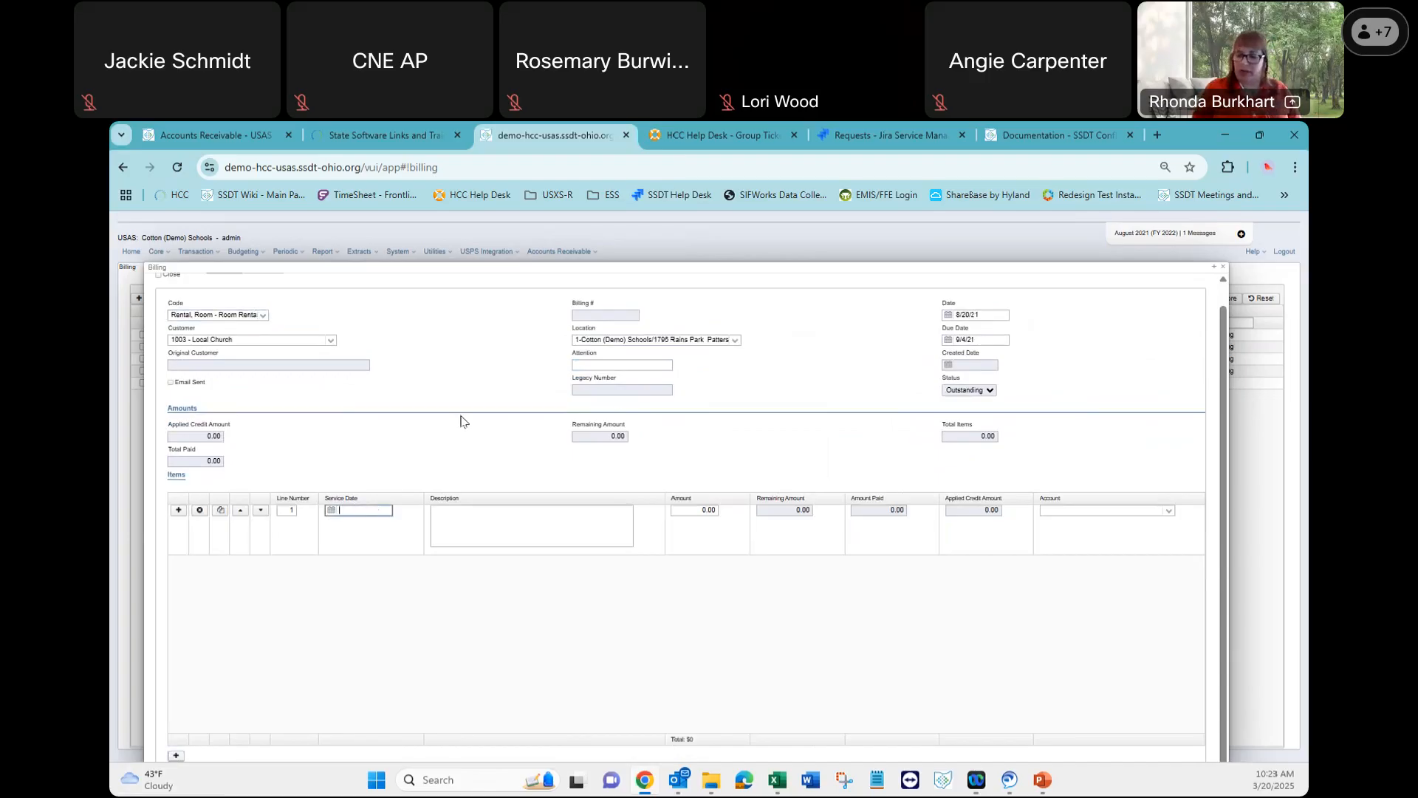
{"action": "type", "text": "8/20/21"}
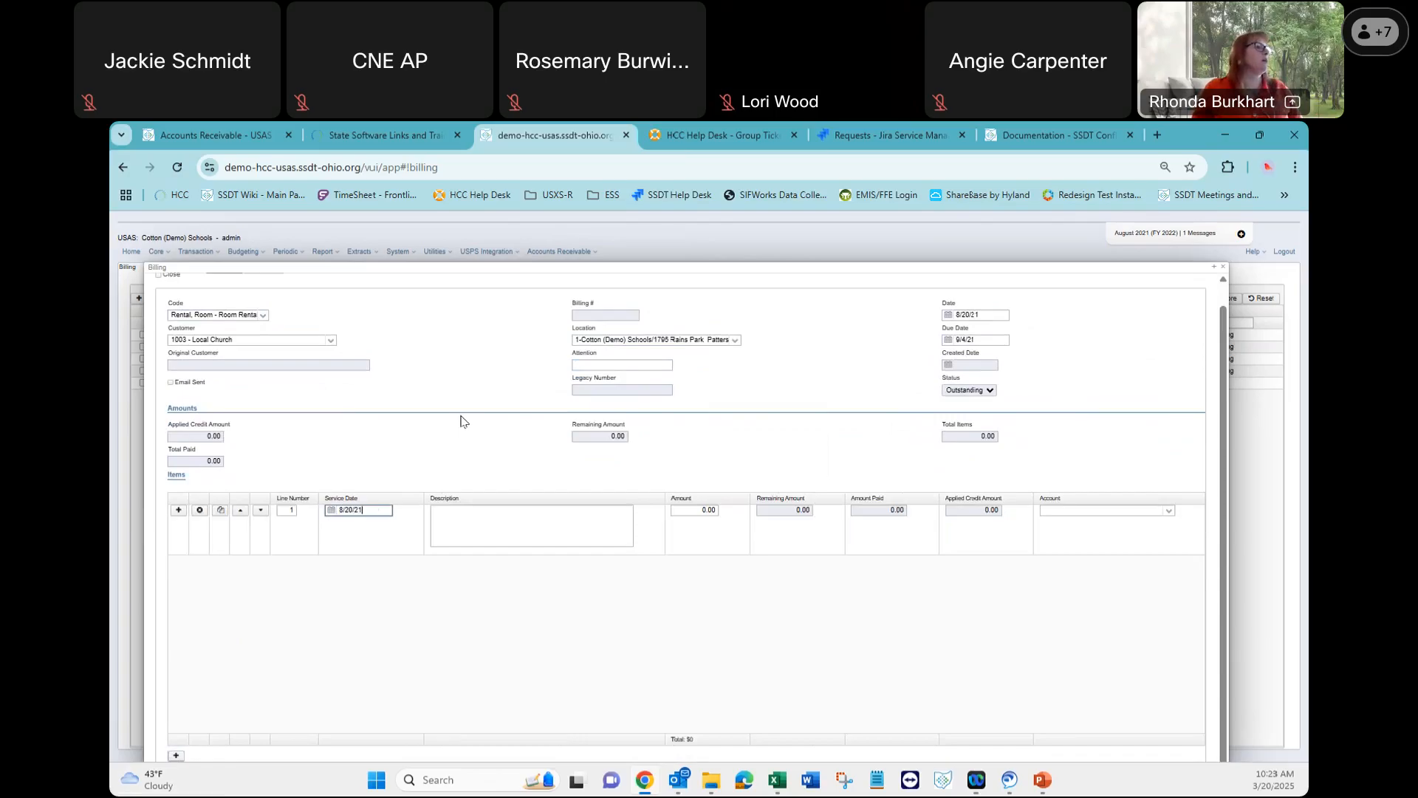
{"action": "key", "text": "Tab"}
{"action": "key", "text": "Tab"}
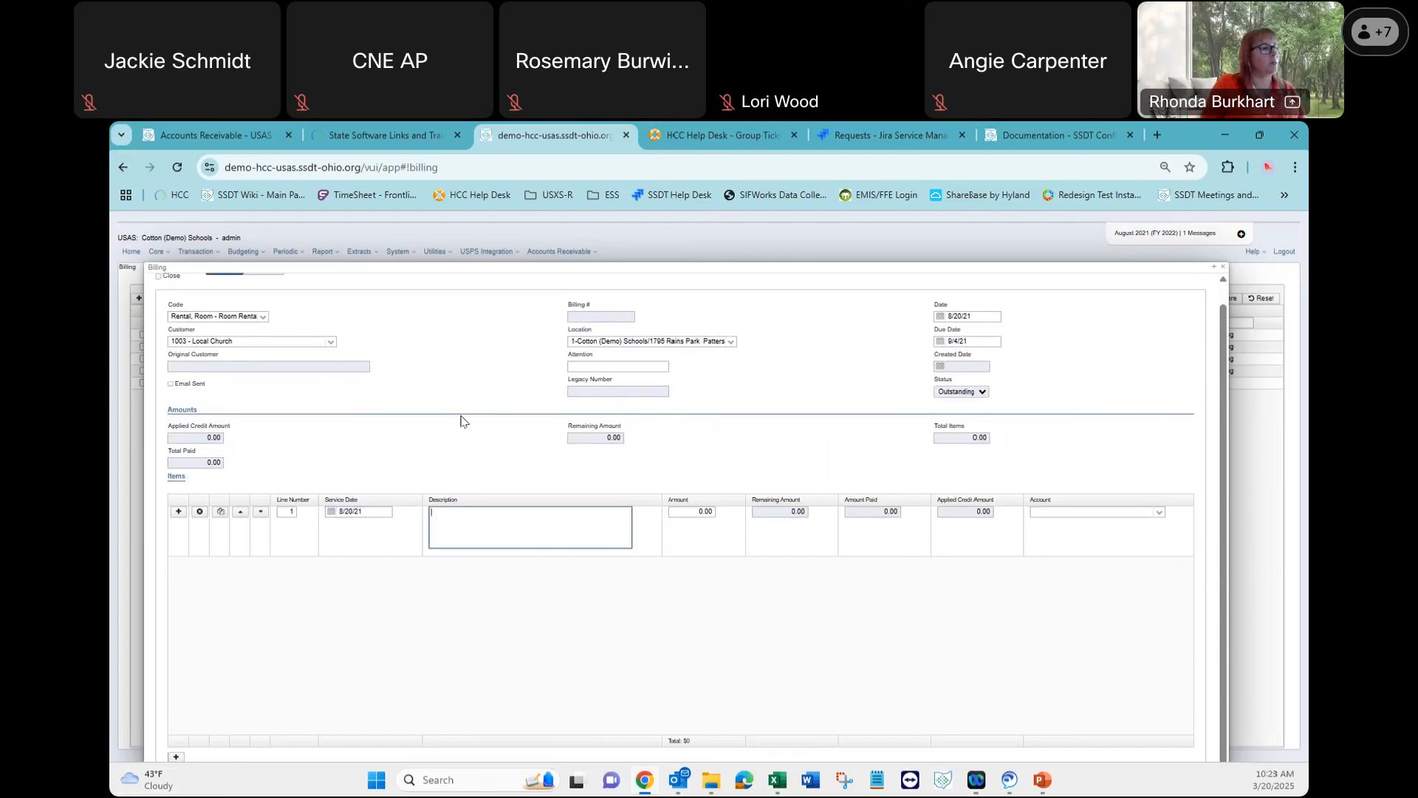
Describe the line item as "Rental of Room 100 on 8/20/21" and set its amount to 100.
{"action": "type", "text": "Rental of"}
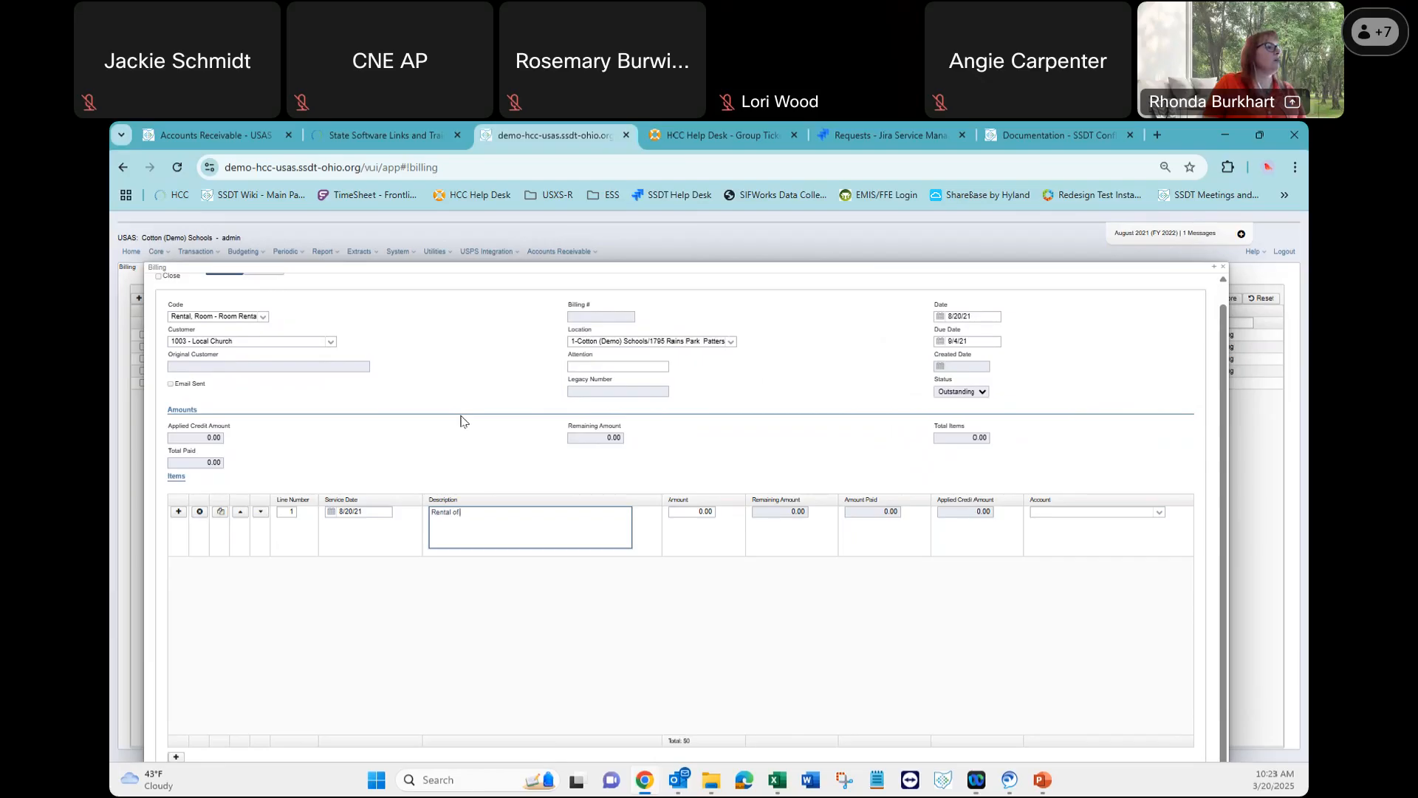
{"action": "type", "text": "Room 100"}
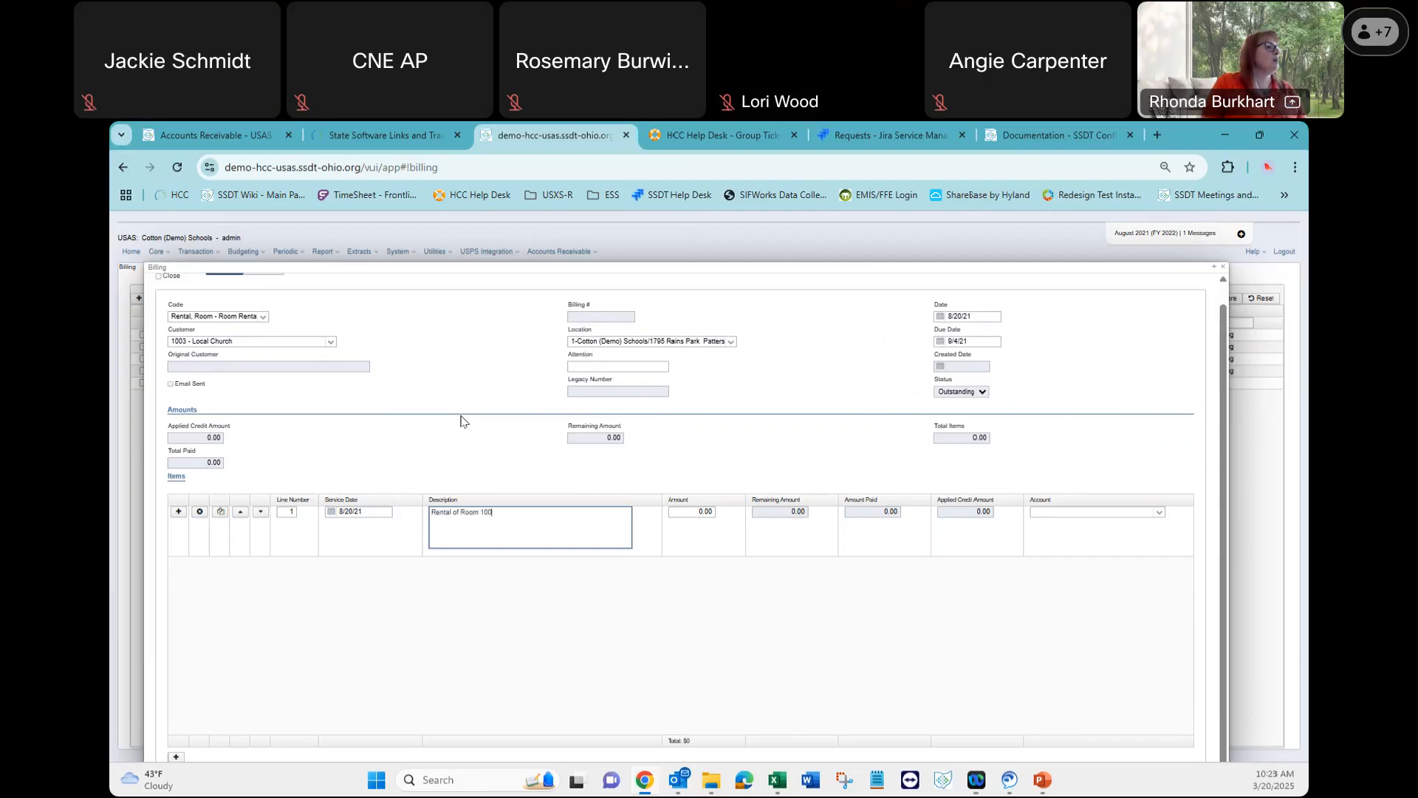
{"action": "type", "text": " on 8/20/21"}
{"action": "key", "text": "Tab"}
{"action": "type", "text": "100"}
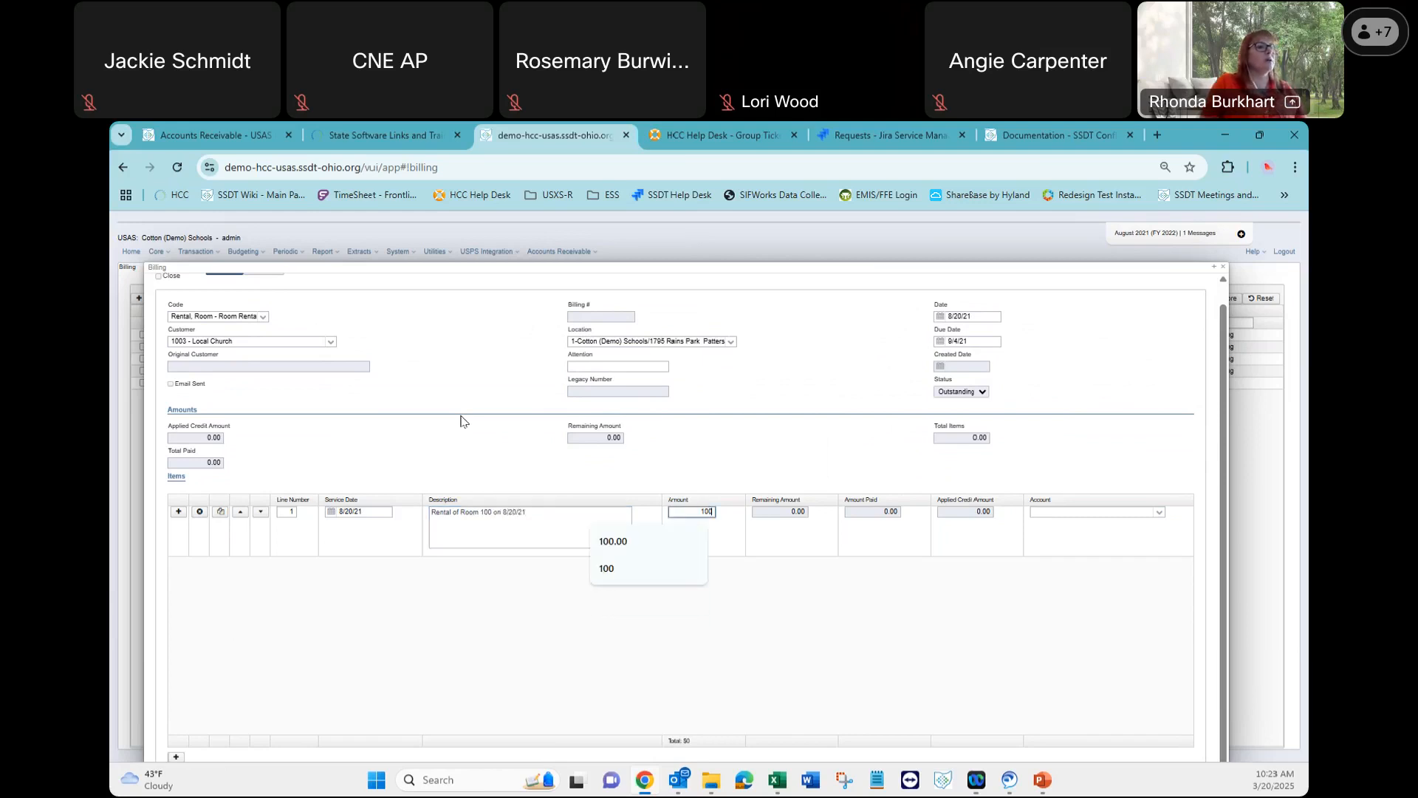
{"action": "key", "text": "Tab"}
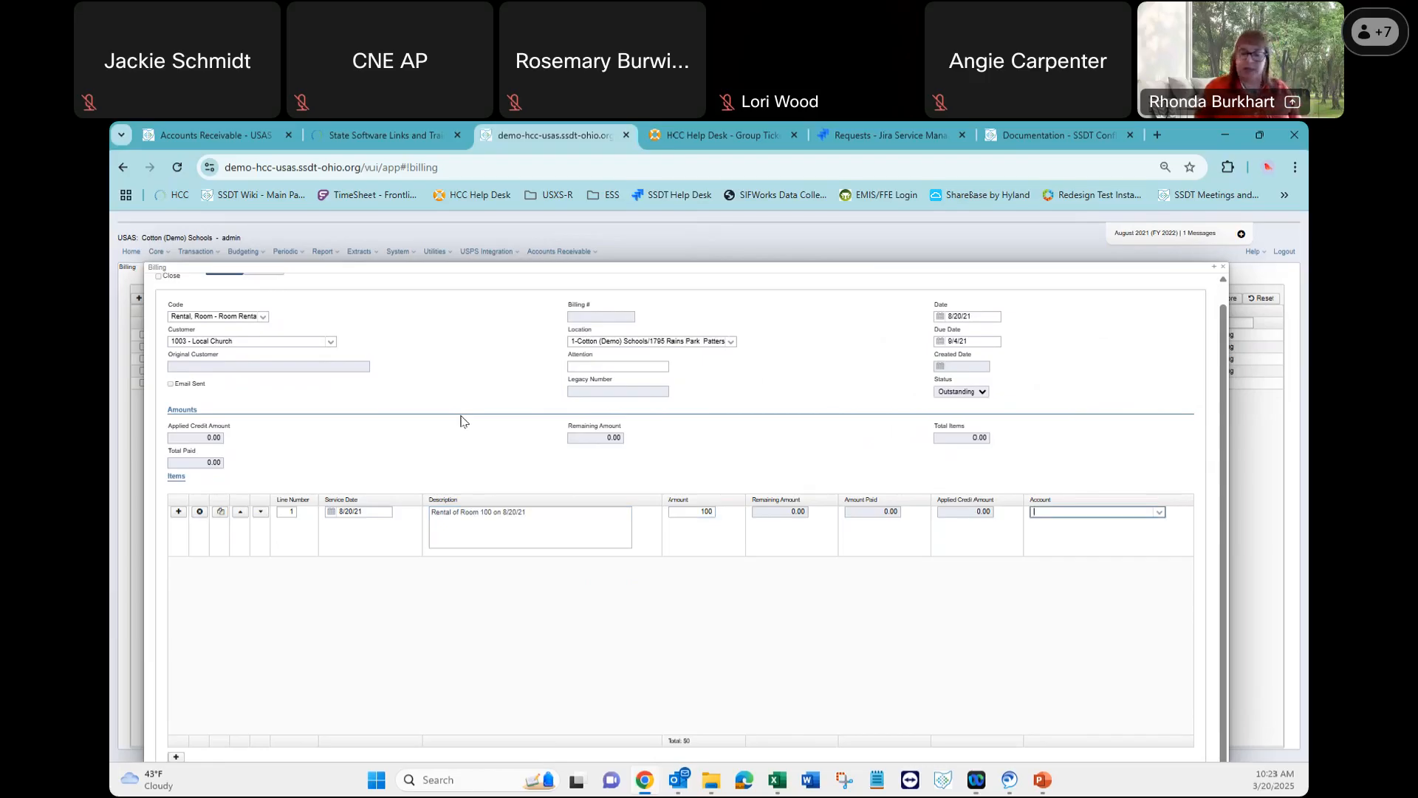
{"action": "type", "text": "300-"}
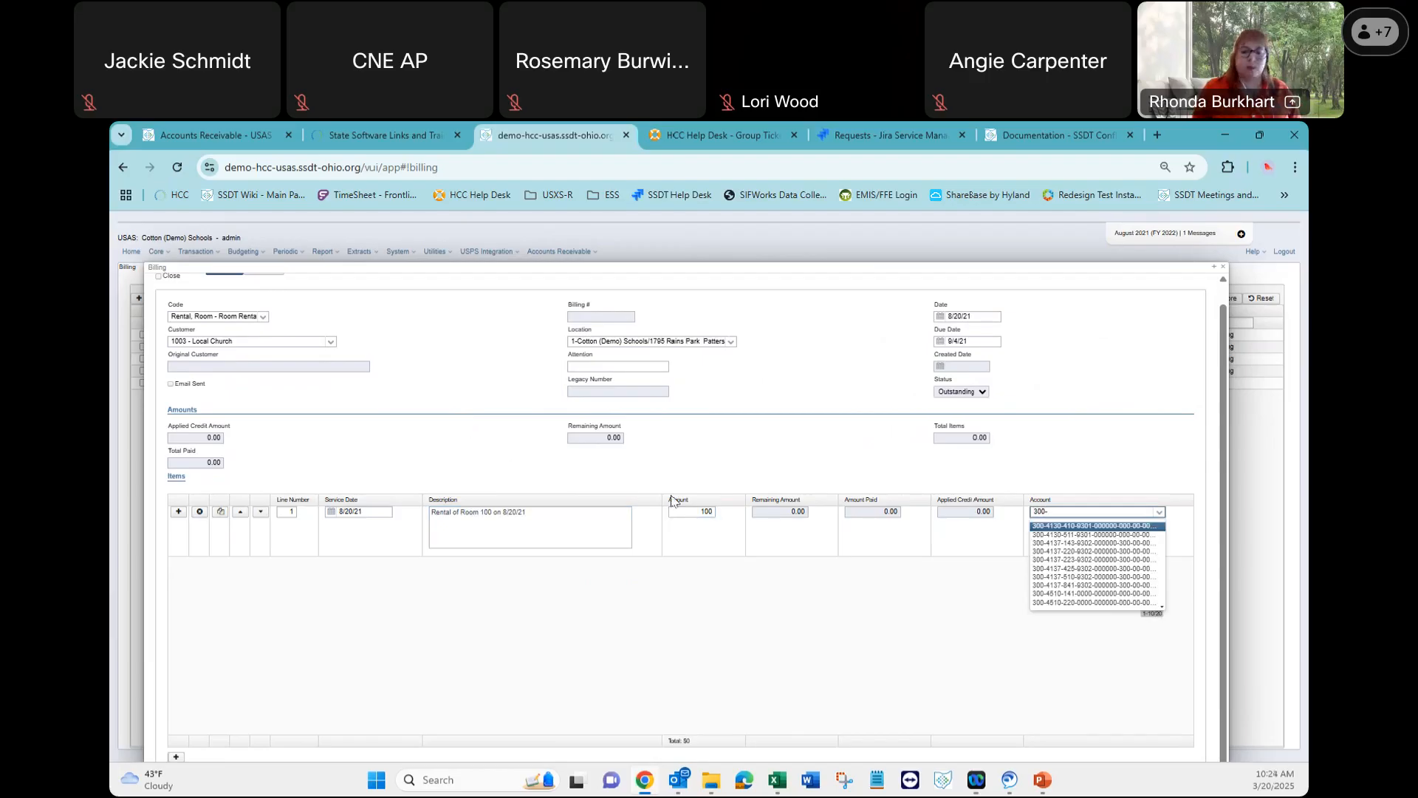
{"action": "type", "text": "1"}
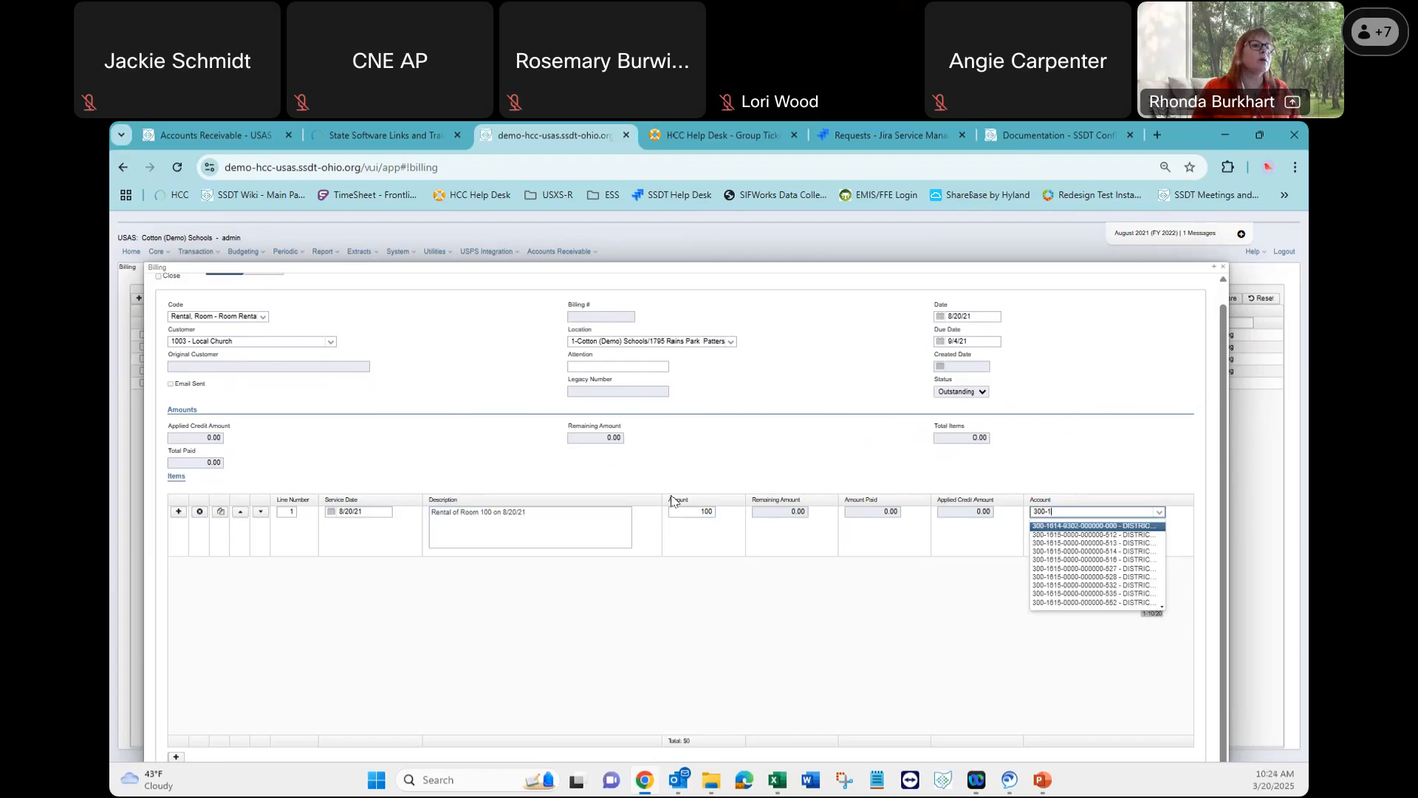
{"action": "left_click", "coordinate": [1058, 551]}
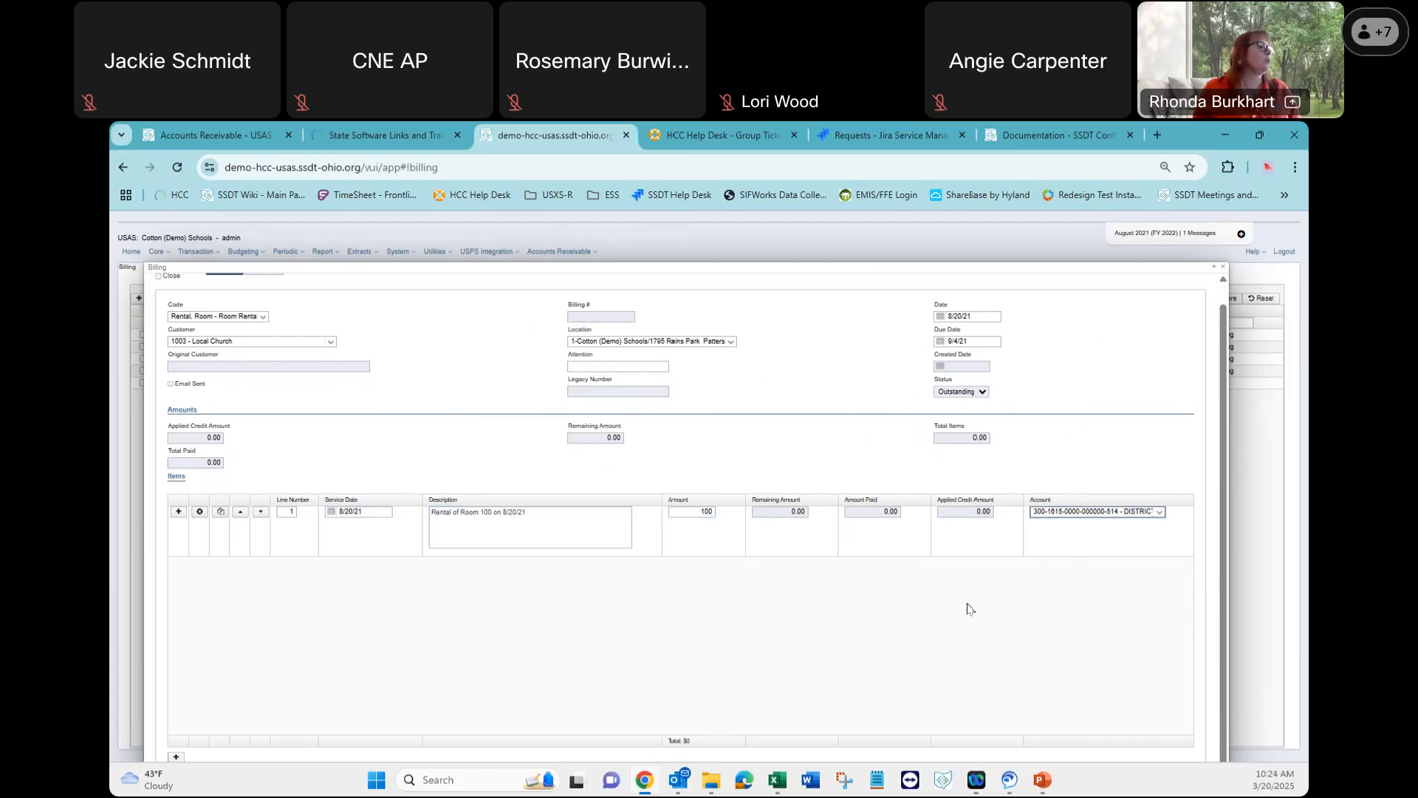
{"action": "scroll", "coordinate": [430, 427], "scroll_direction": "up", "scroll_amount": 1}
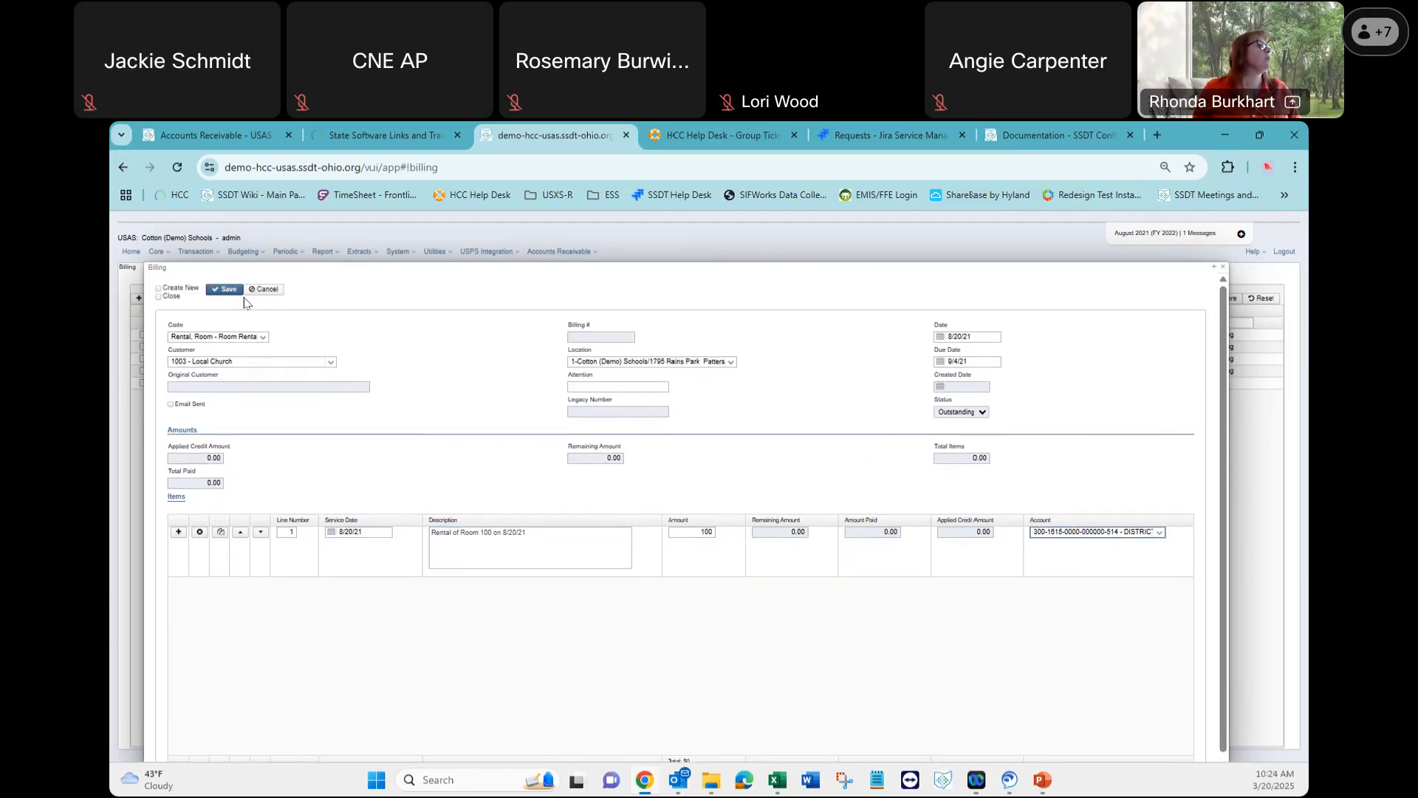
{"action": "left_click", "coordinate": [226, 290]}
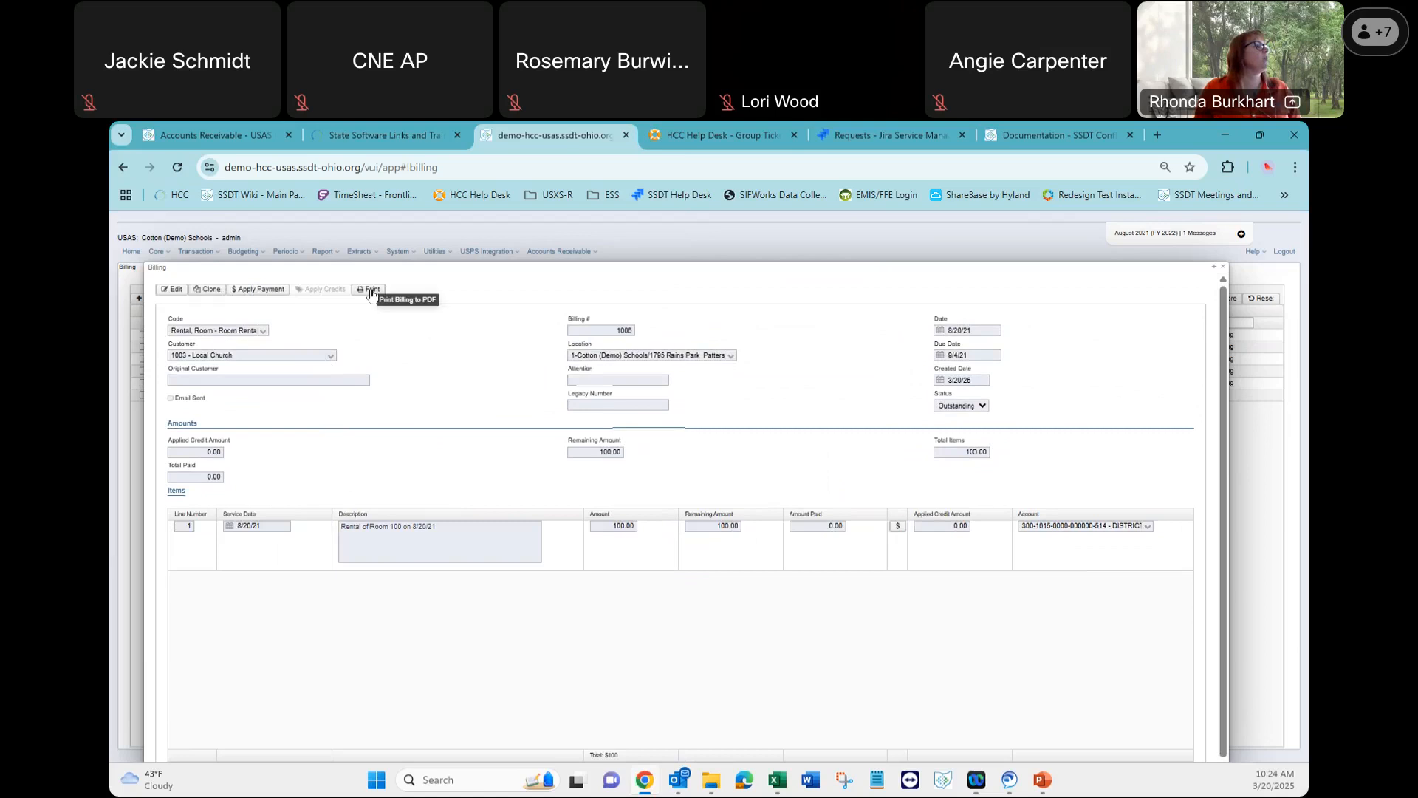
Clone the saved room rental billing and set the copy's billing date to 8/27/21.
{"action": "left_click", "coordinate": [209, 289]}
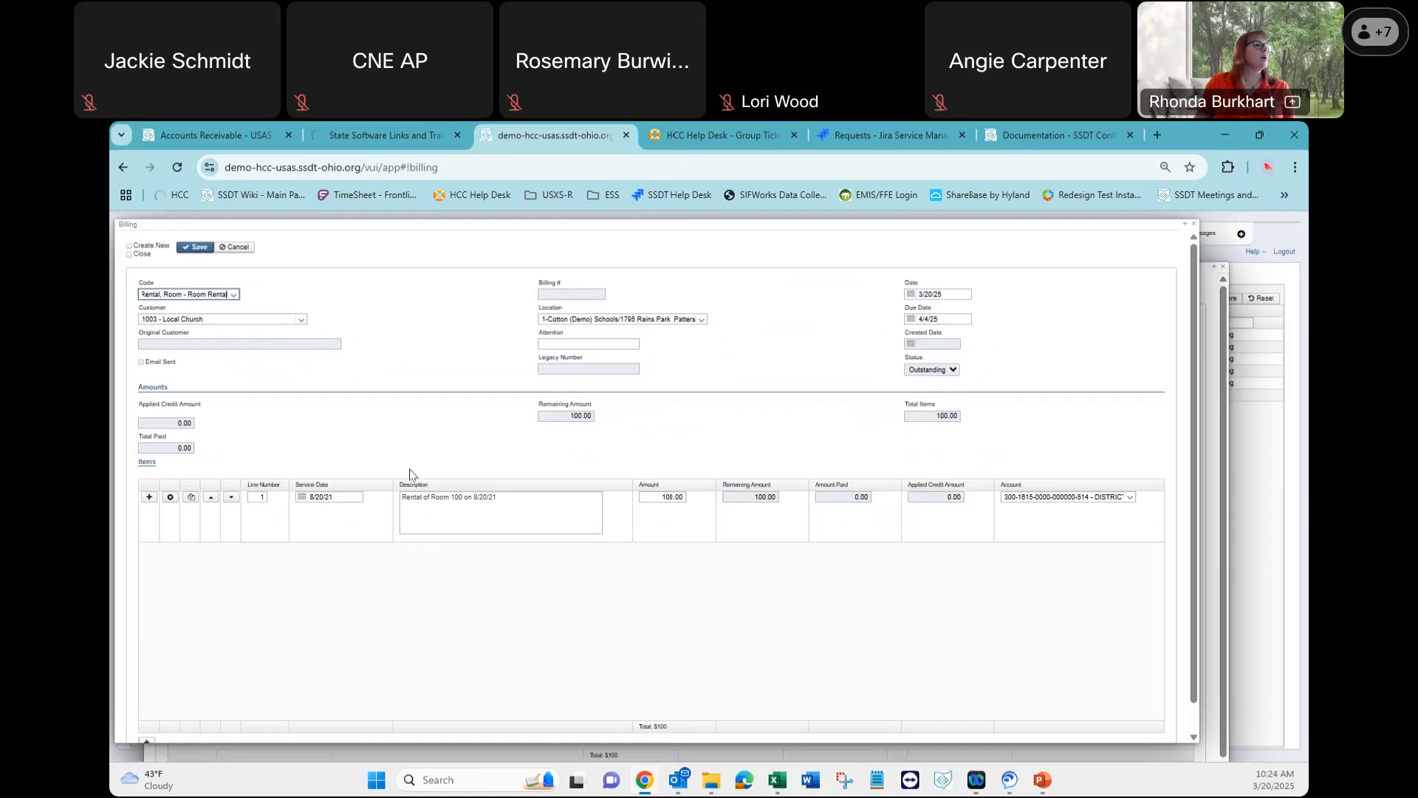
{"action": "left_click", "coordinate": [936, 294]}
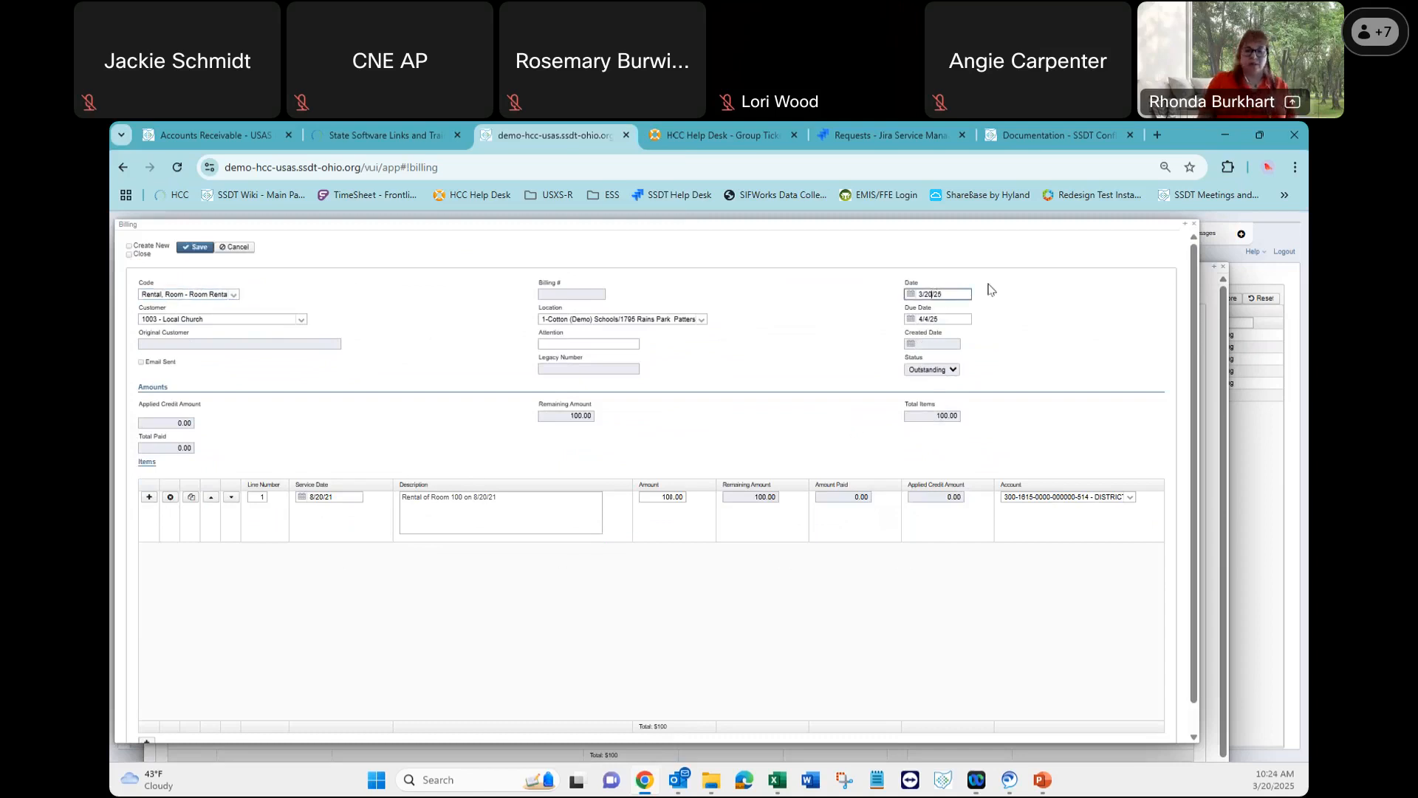
{"action": "key", "text": "Delete"}
{"action": "type", "text": "1"}
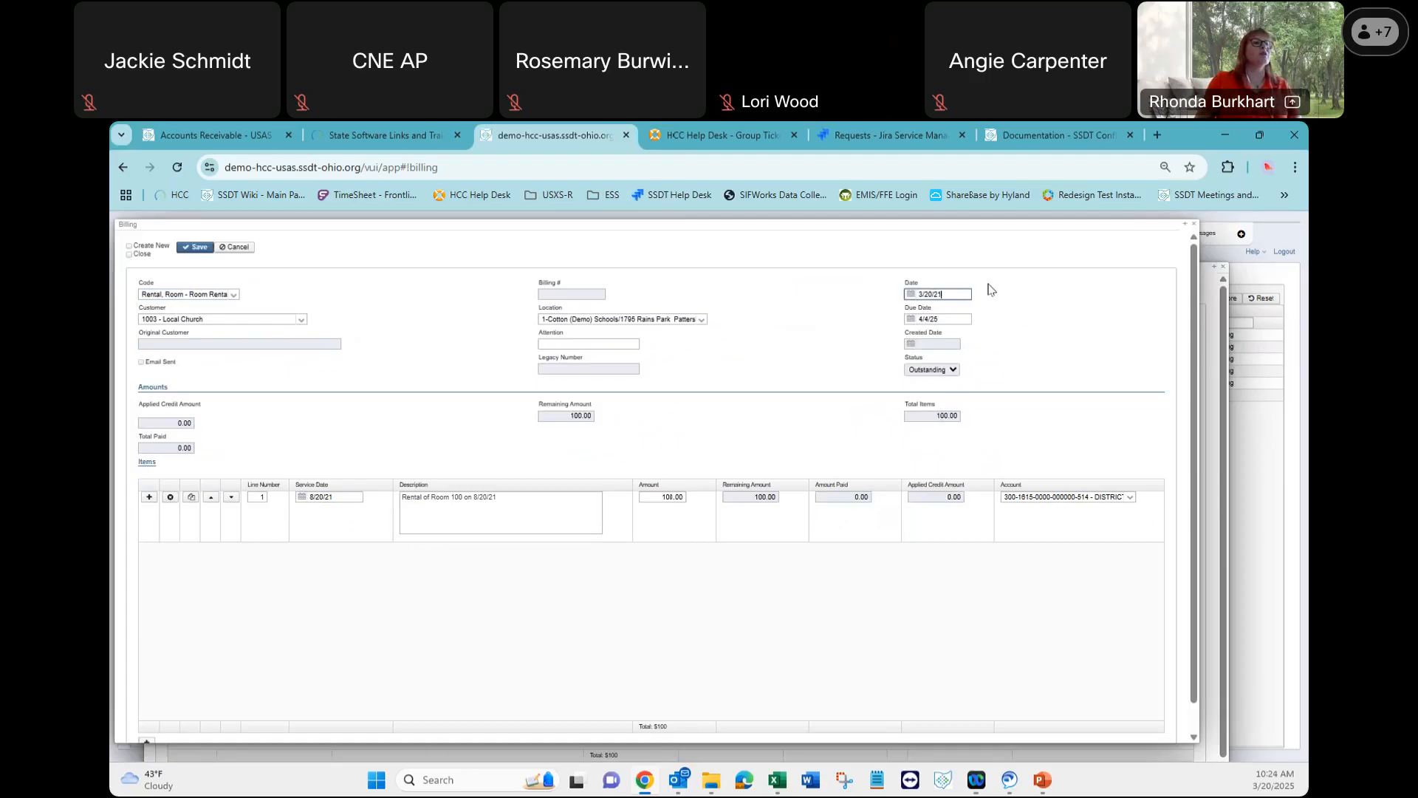
{"action": "type", "text": "7"}
{"action": "key", "text": "BackSpace"}
{"action": "type", "text": "8"}
{"action": "key", "text": "Tab"}
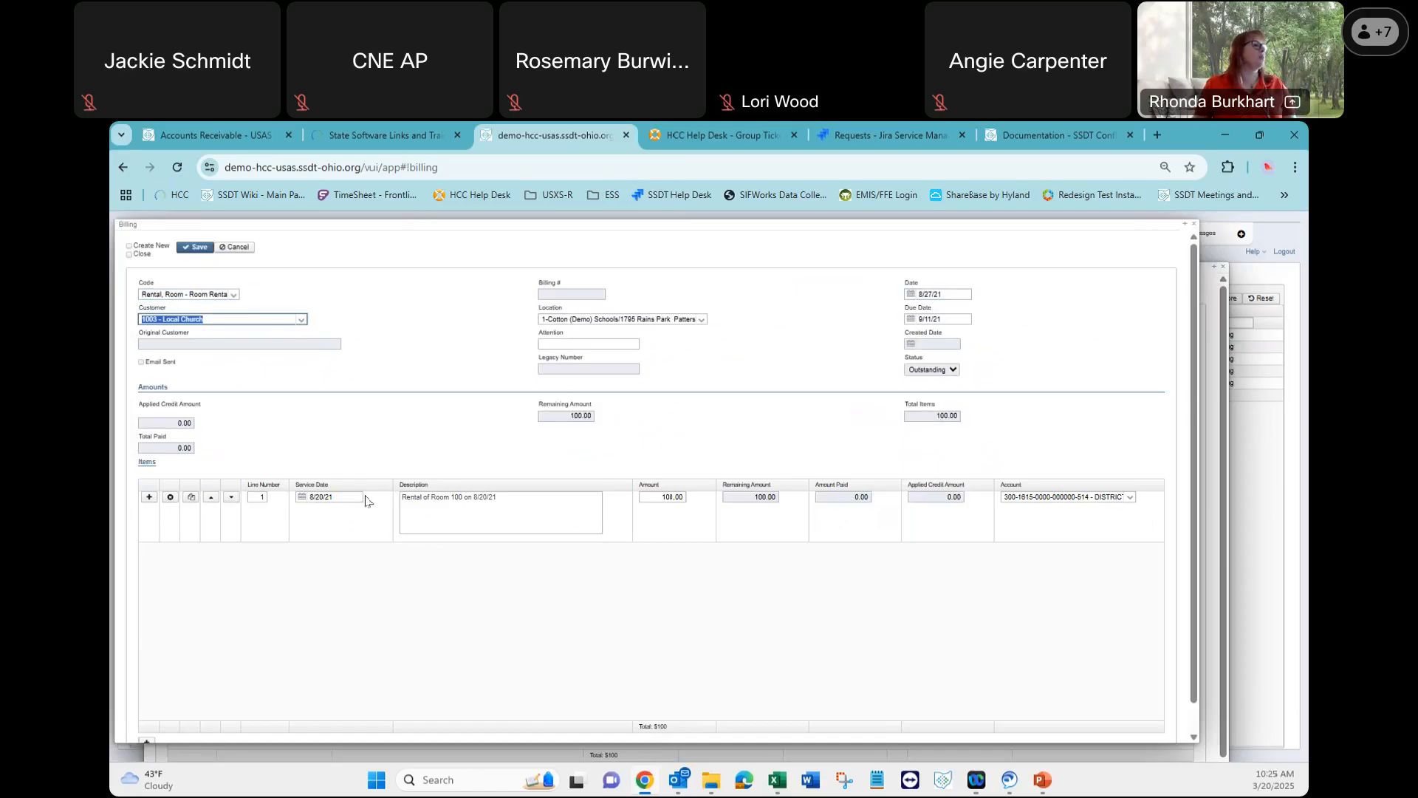
Change the cloned item's service date and the date in its description to 8/27/21, and save the billing.
{"action": "left_click", "coordinate": [322, 497]}
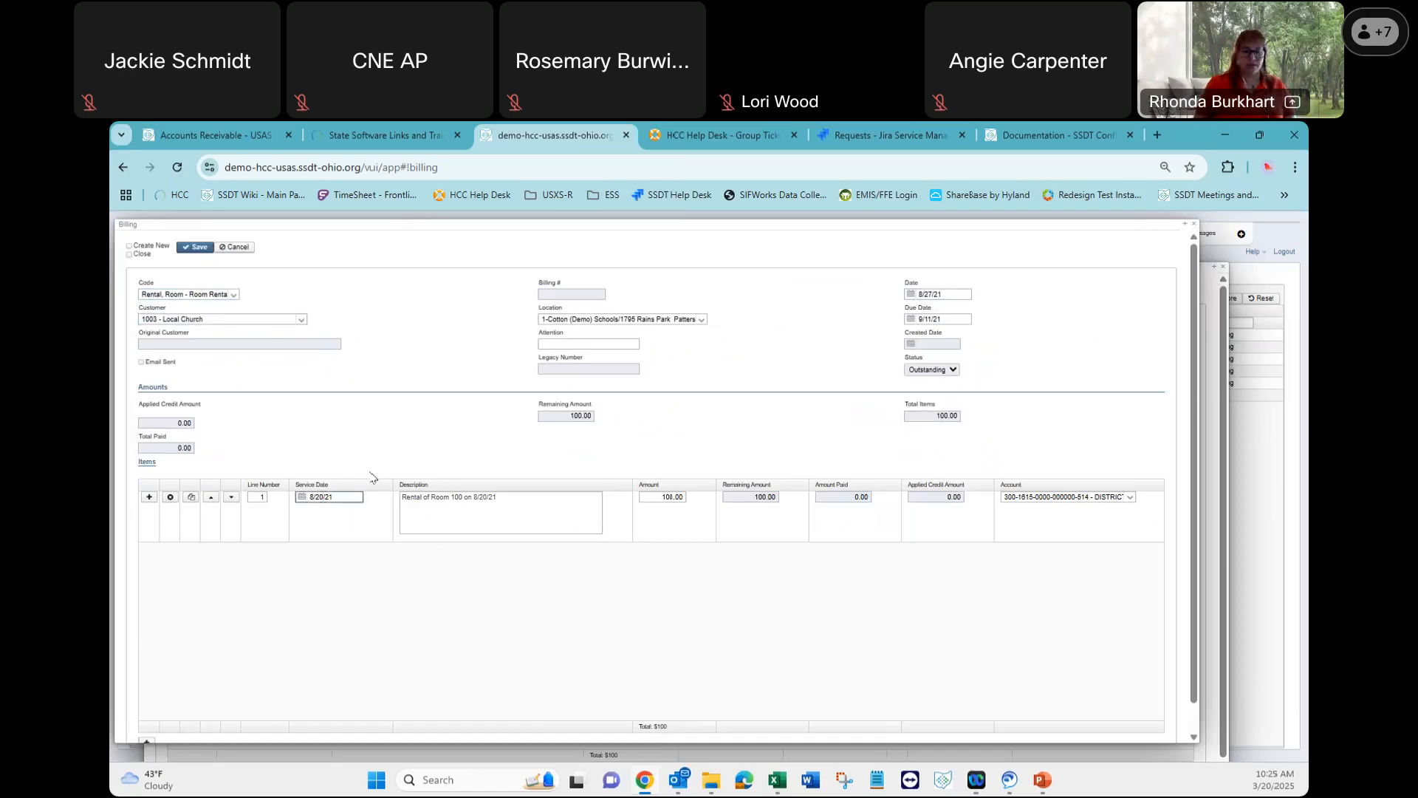
{"action": "key", "text": "BackSpace"}
{"action": "type", "text": "7"}
{"action": "key", "text": "Tab"}
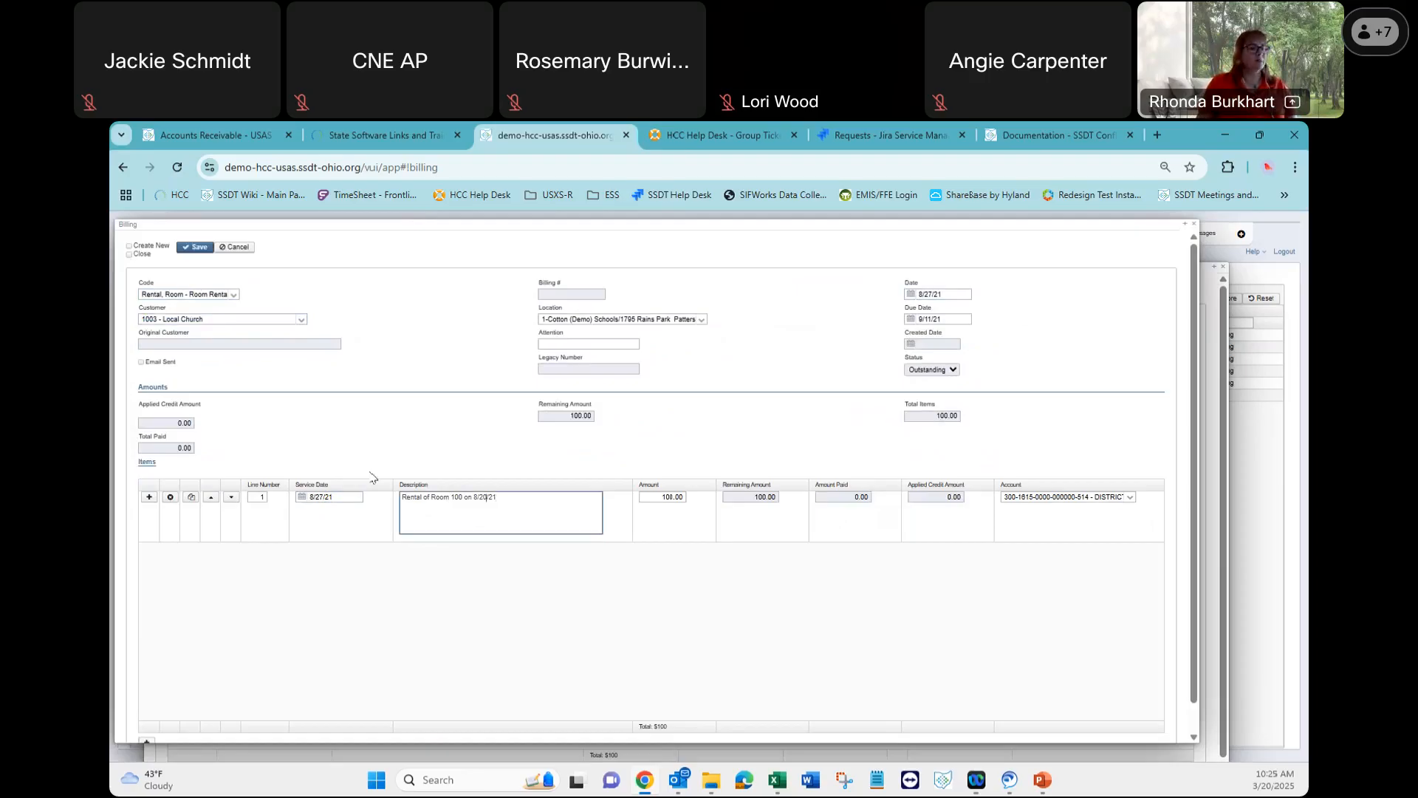
{"action": "key", "text": "Left"}
{"action": "key", "text": "Left"}
{"action": "key", "text": "Left"}
{"action": "key", "text": "BackSpace"}
{"action": "type", "text": "7"}
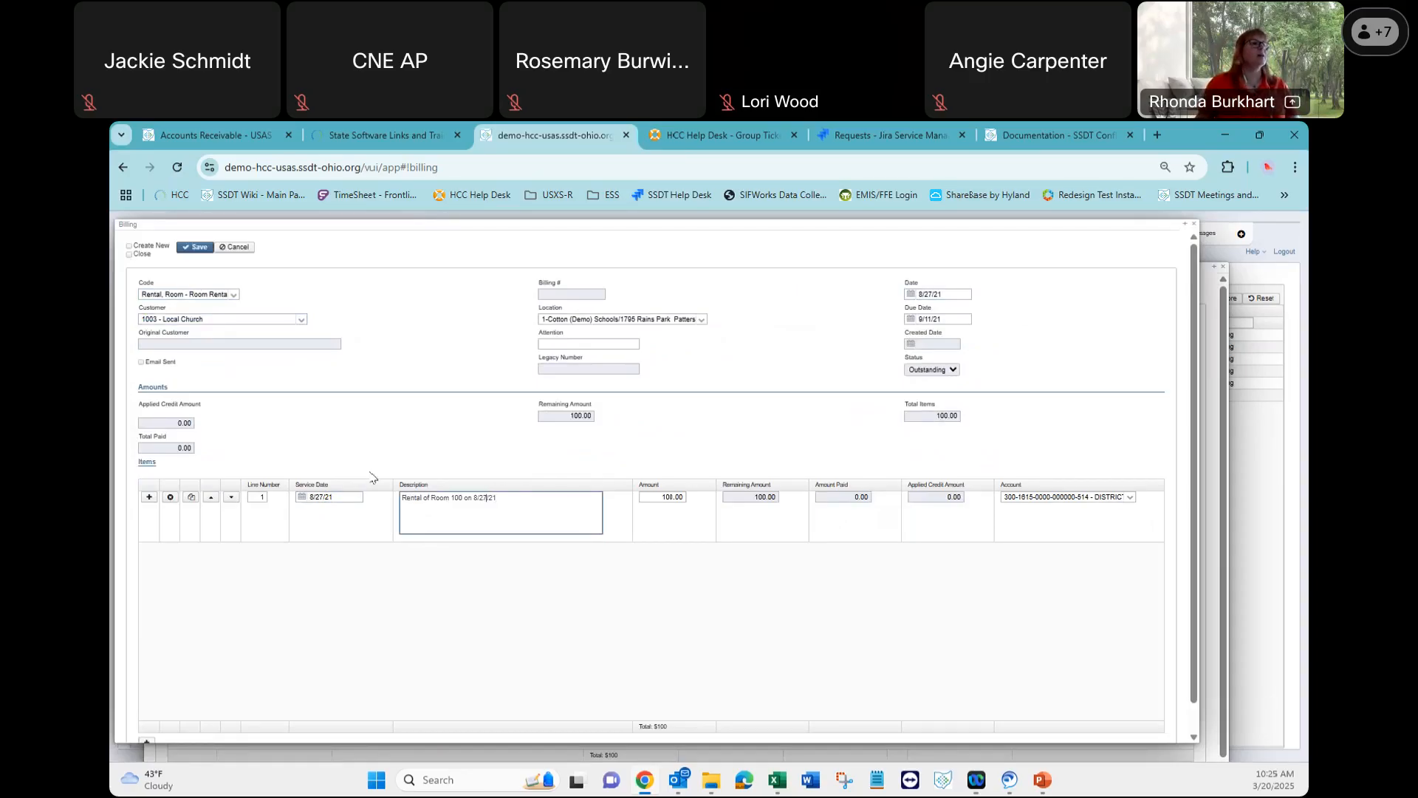
{"action": "left_click", "coordinate": [195, 248]}
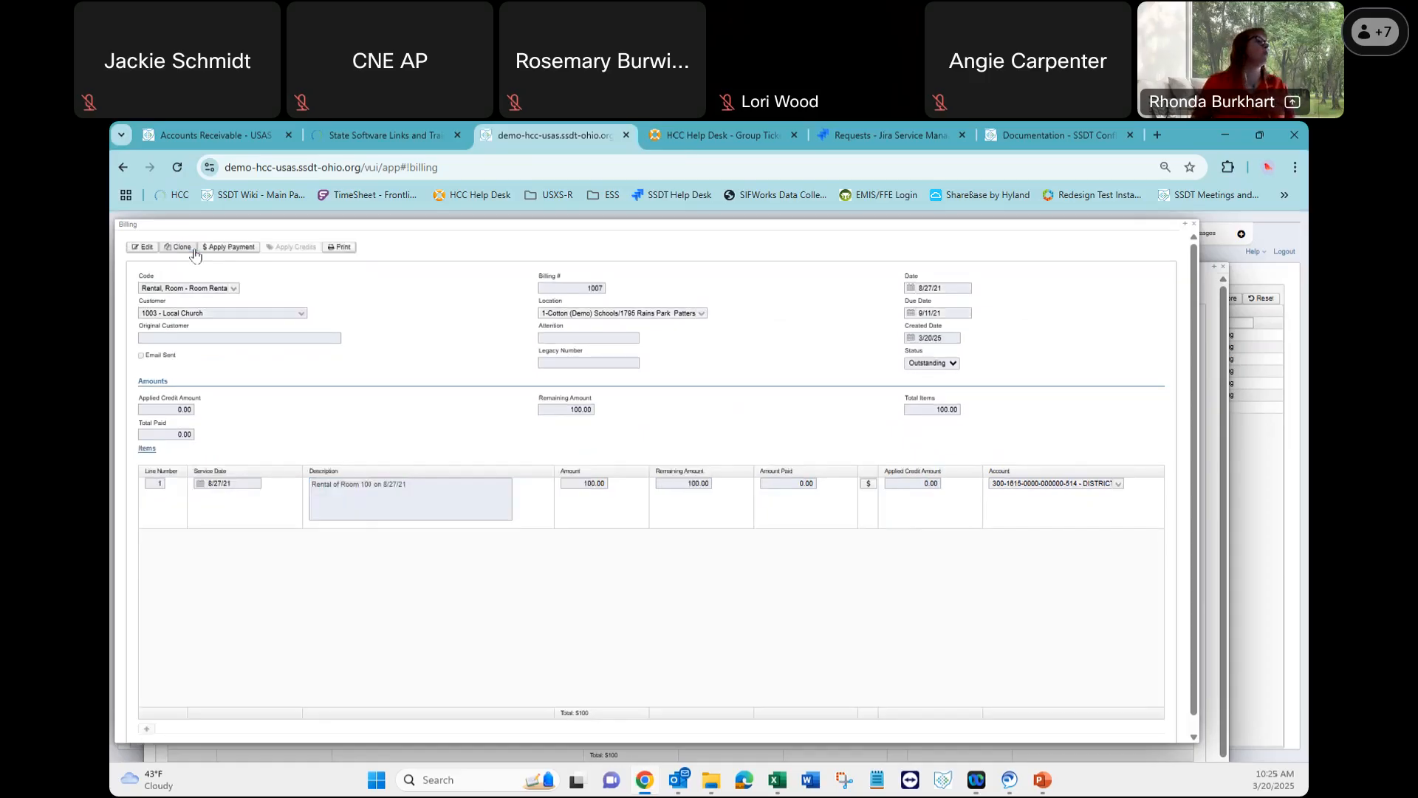
Print the cloned billing as a PDF with the Default form, review the downloaded file and return to the billing.
{"action": "left_click", "coordinate": [340, 249]}
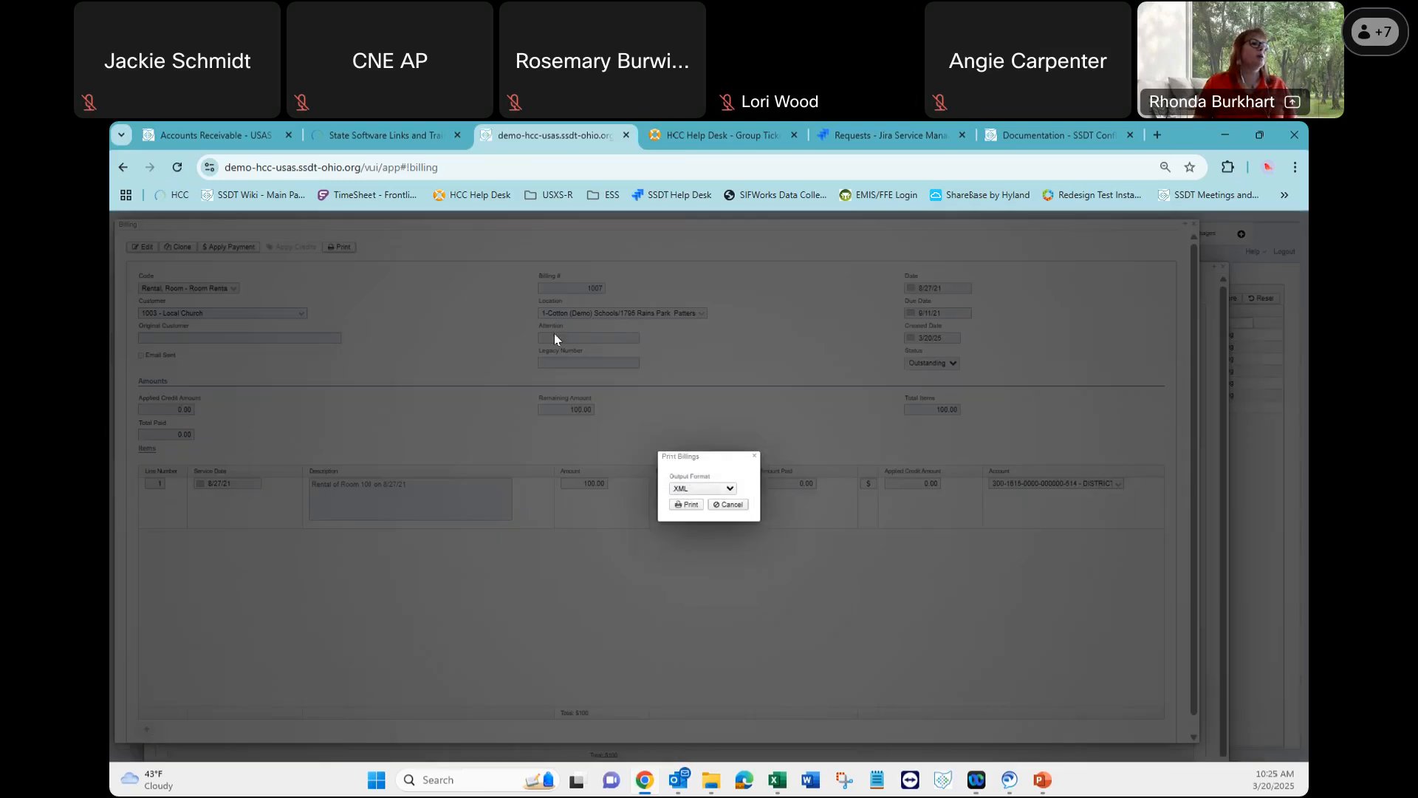
{"action": "left_click", "coordinate": [729, 490]}
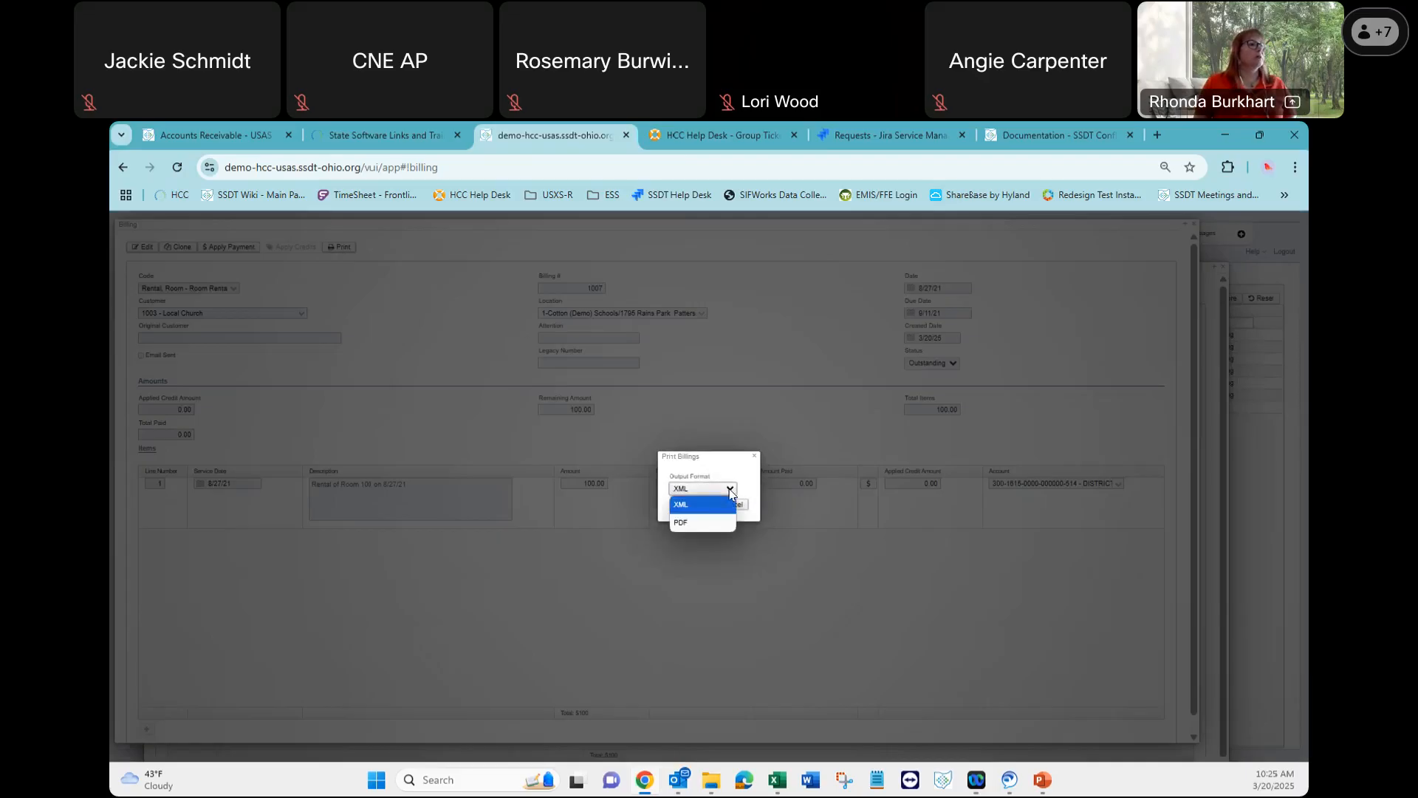
{"action": "left_click", "coordinate": [693, 525]}
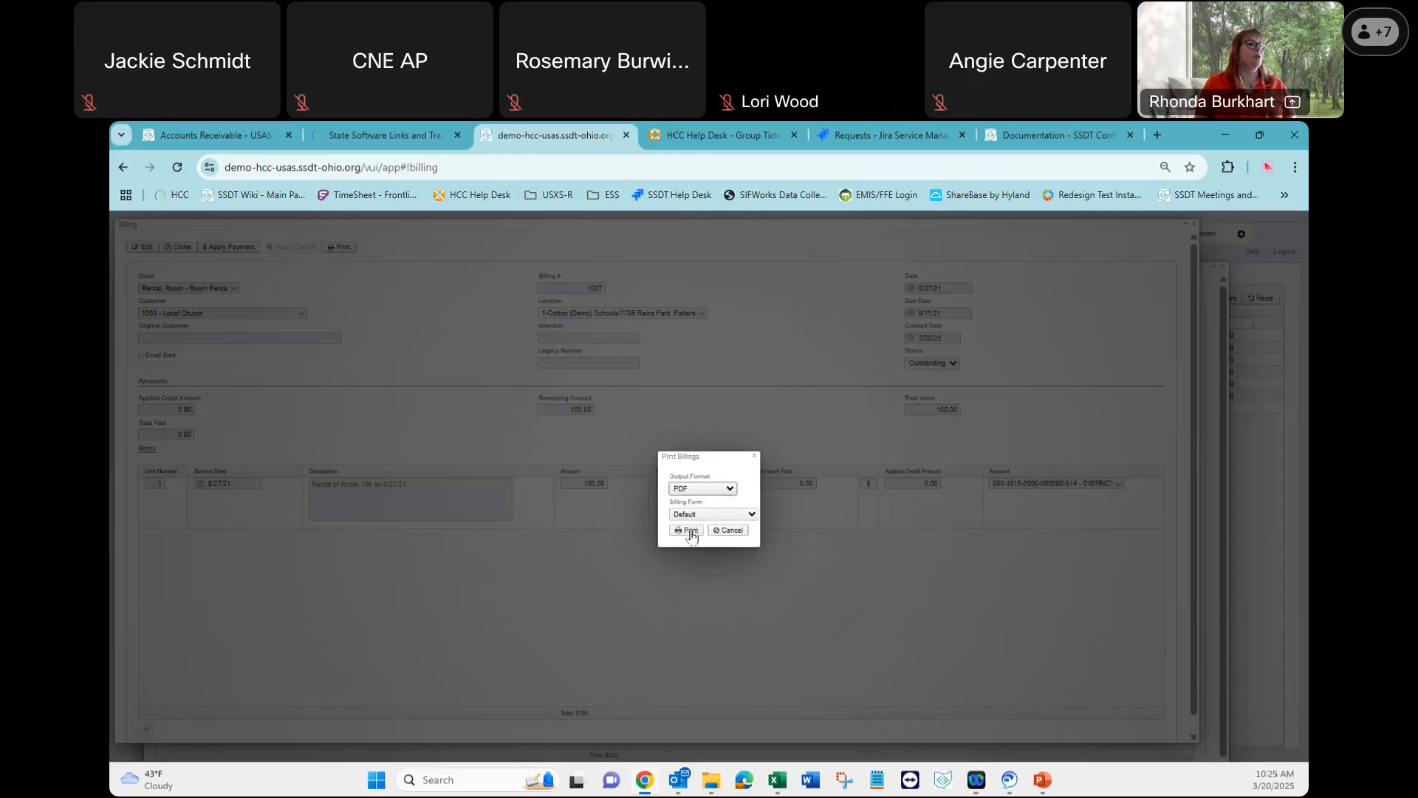
{"action": "left_click", "coordinate": [691, 532]}
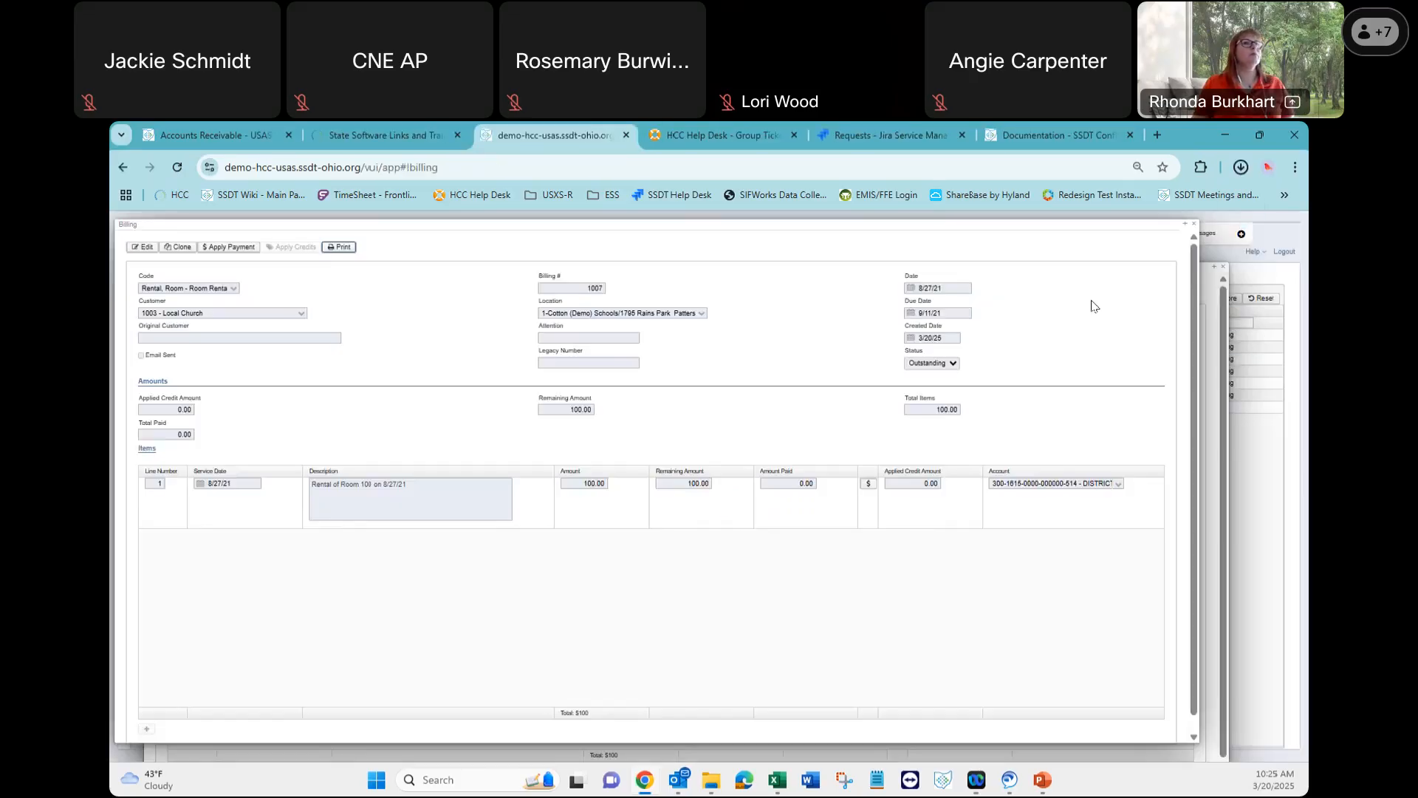
{"action": "left_click", "coordinate": [1240, 168]}
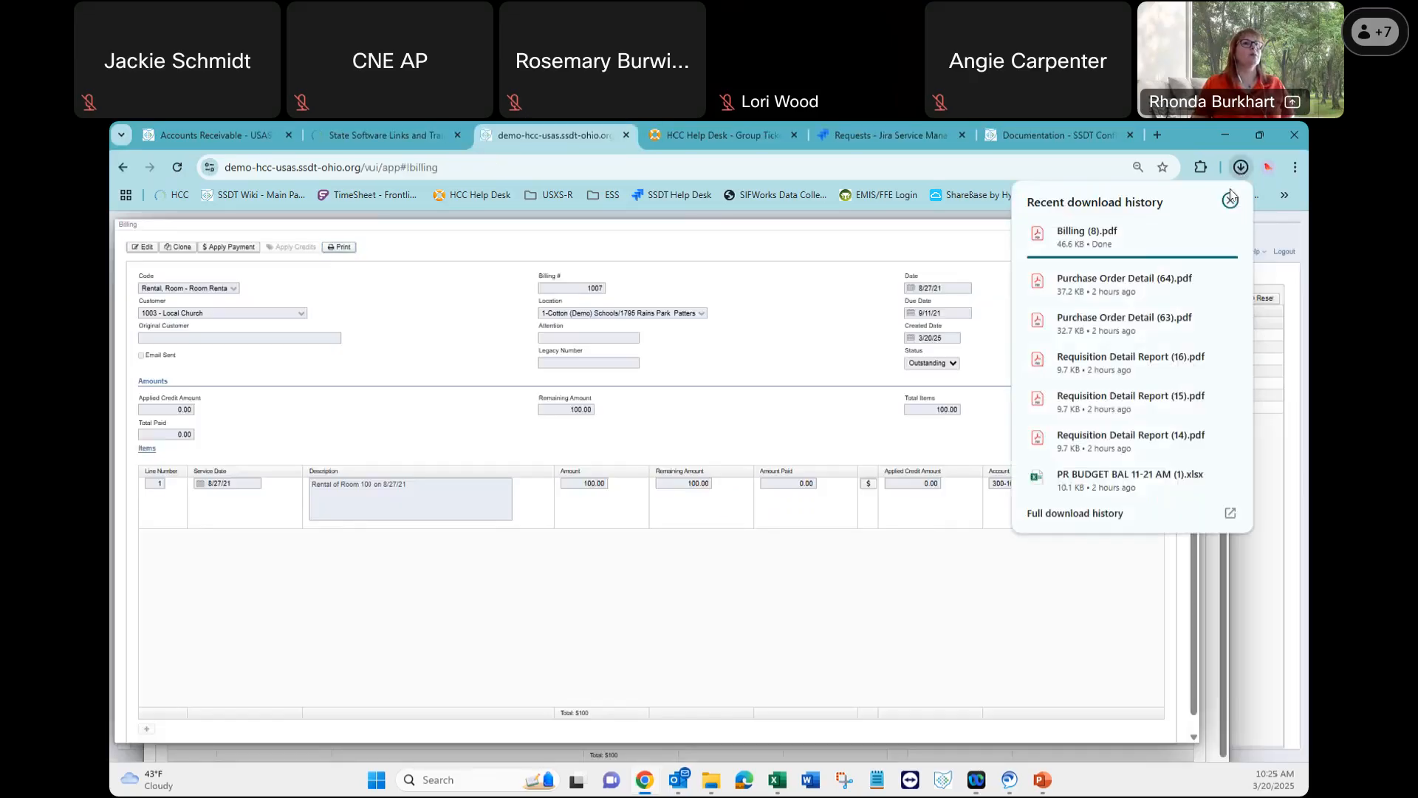
{"action": "left_click", "coordinate": [1066, 234]}
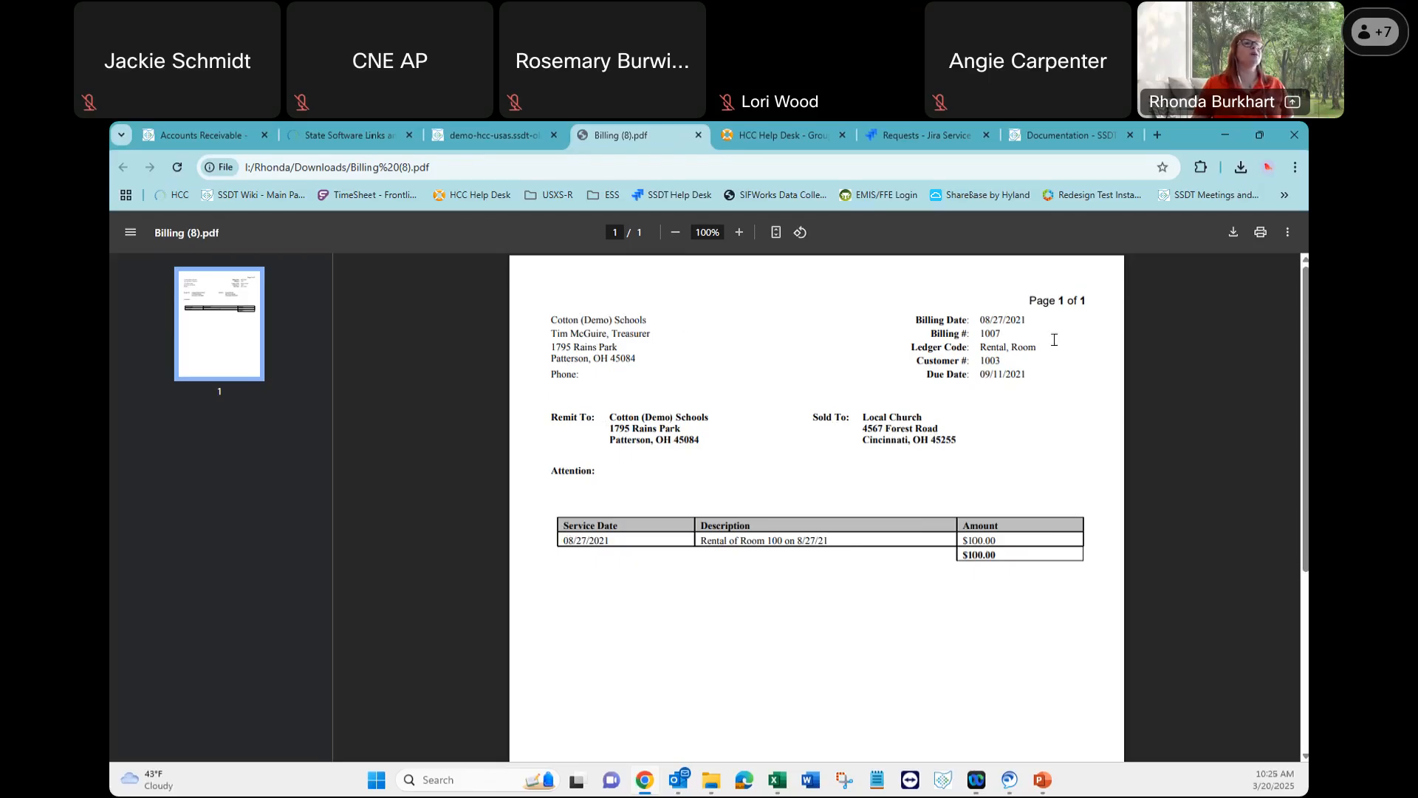
{"action": "left_click", "coordinate": [511, 140]}
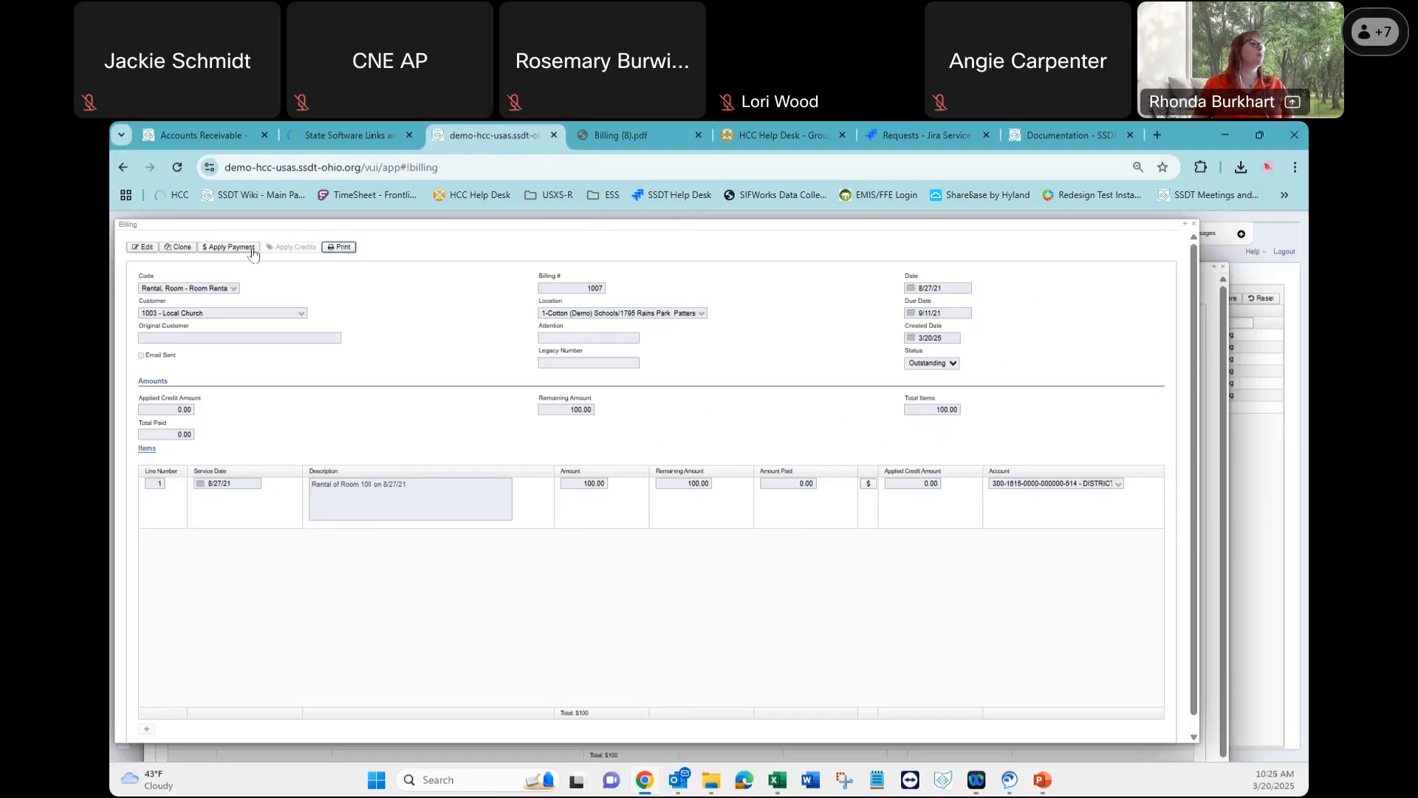
Print the billing as a PDF with the AR Billing - Finneytown form, review the downloaded file and return to the billing.
{"action": "left_click", "coordinate": [341, 246]}
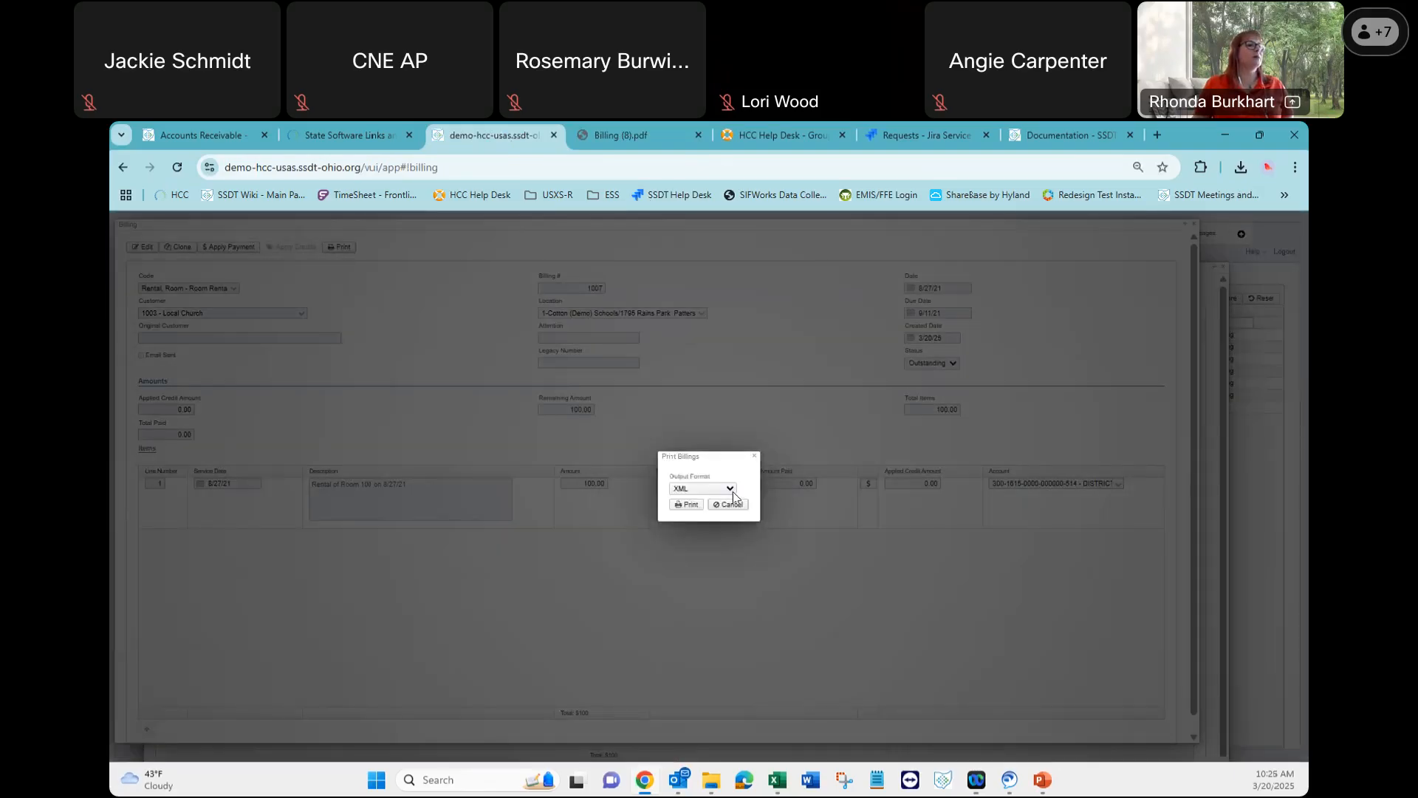
{"action": "left_click", "coordinate": [732, 490]}
{"action": "left_click", "coordinate": [692, 523]}
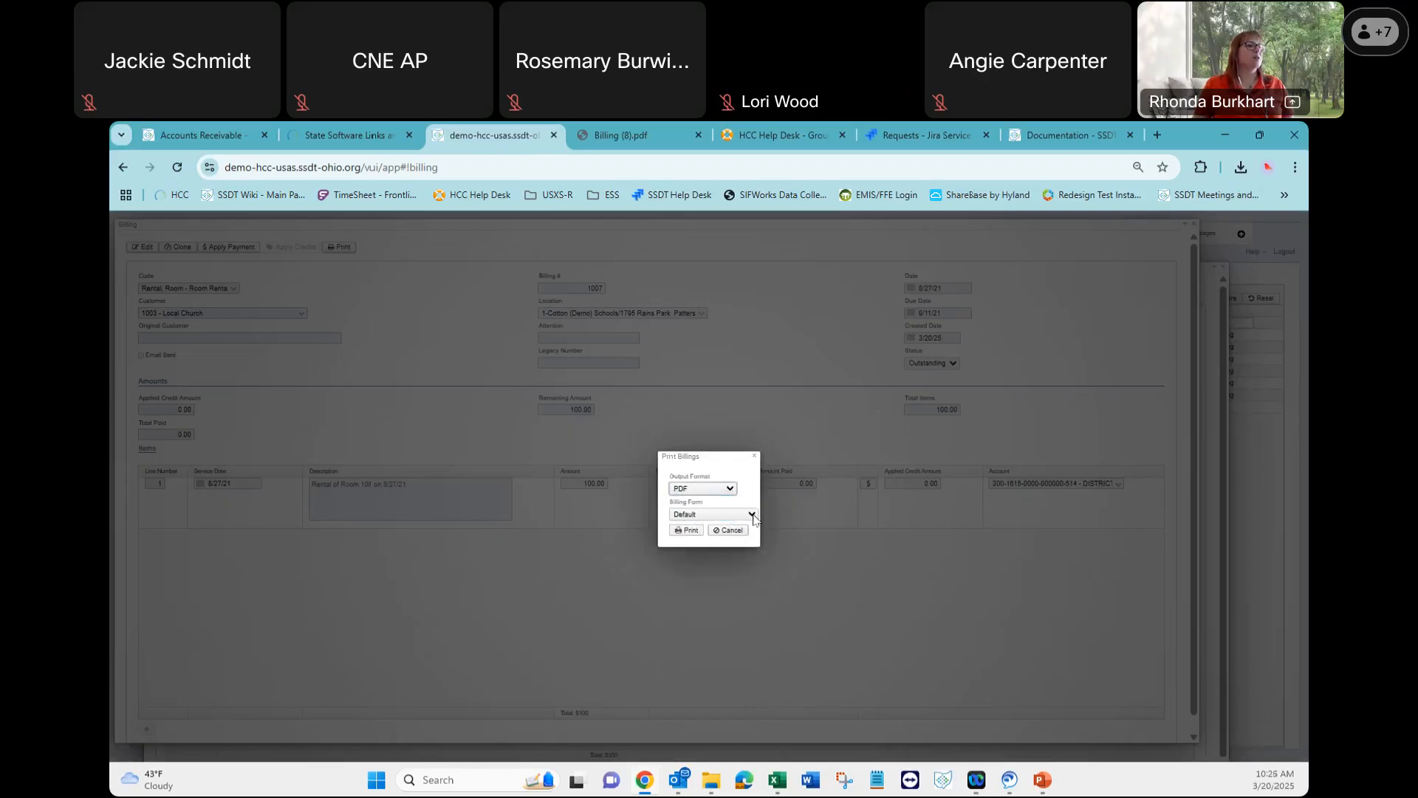
{"action": "left_click", "coordinate": [751, 515]}
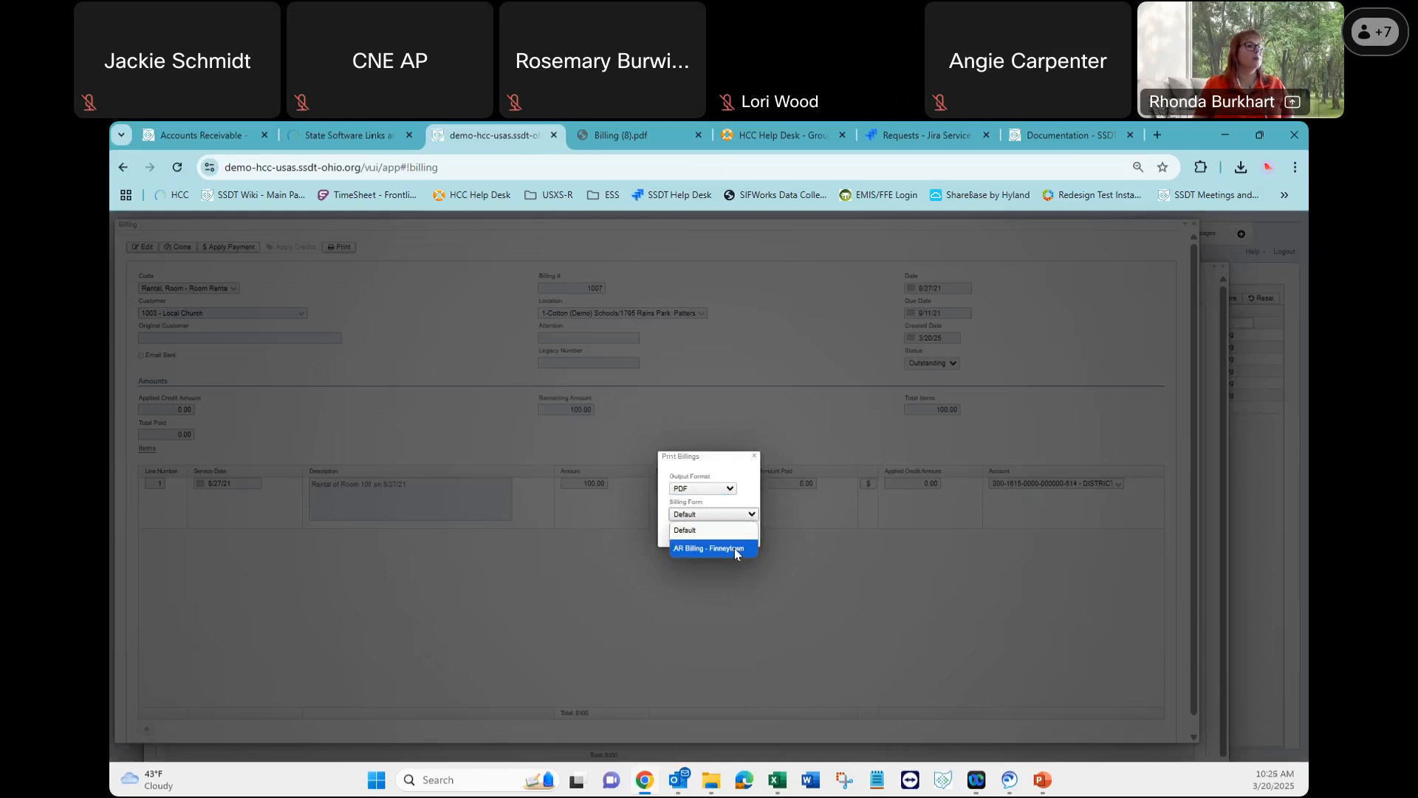
{"action": "left_click", "coordinate": [734, 548]}
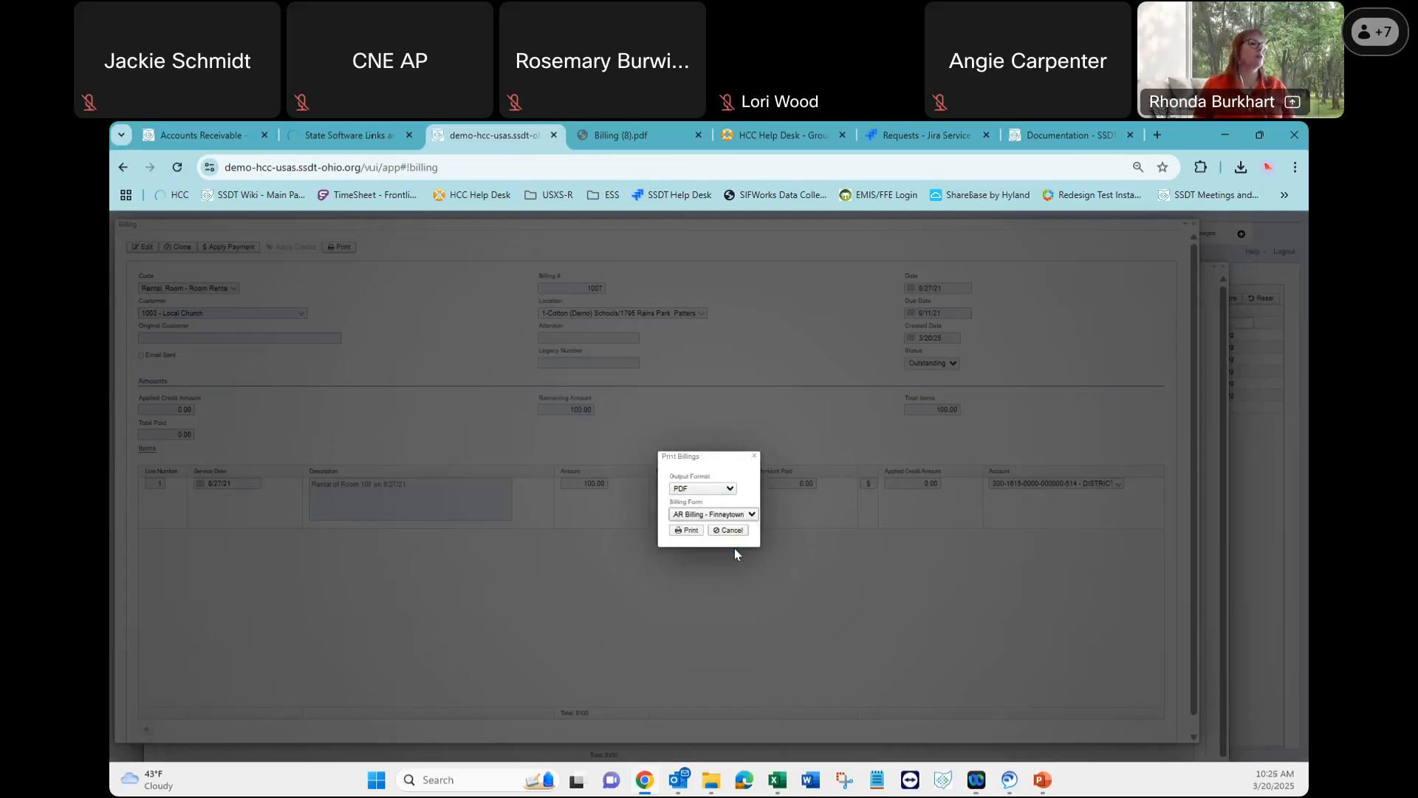
{"action": "left_click", "coordinate": [689, 530]}
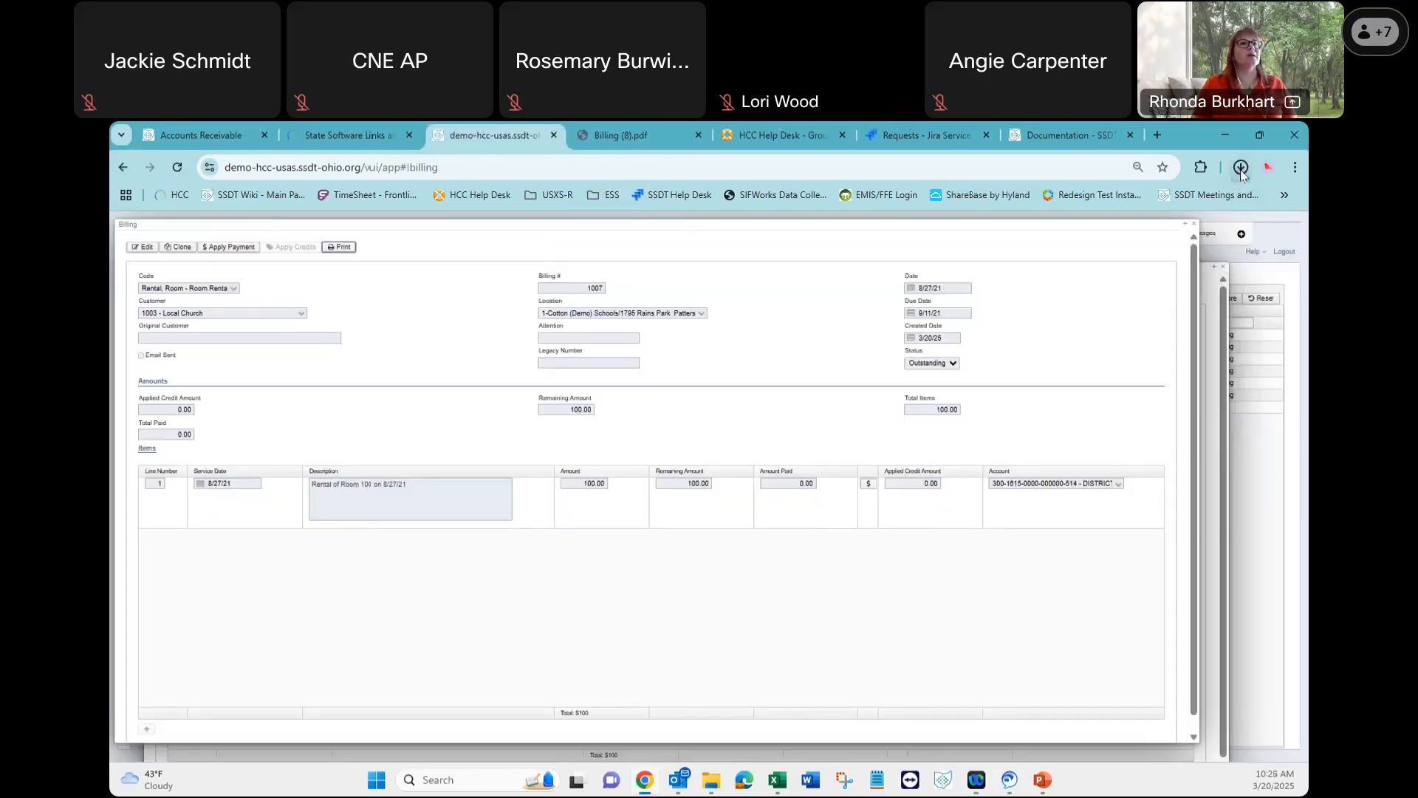
{"action": "left_click", "coordinate": [1241, 169]}
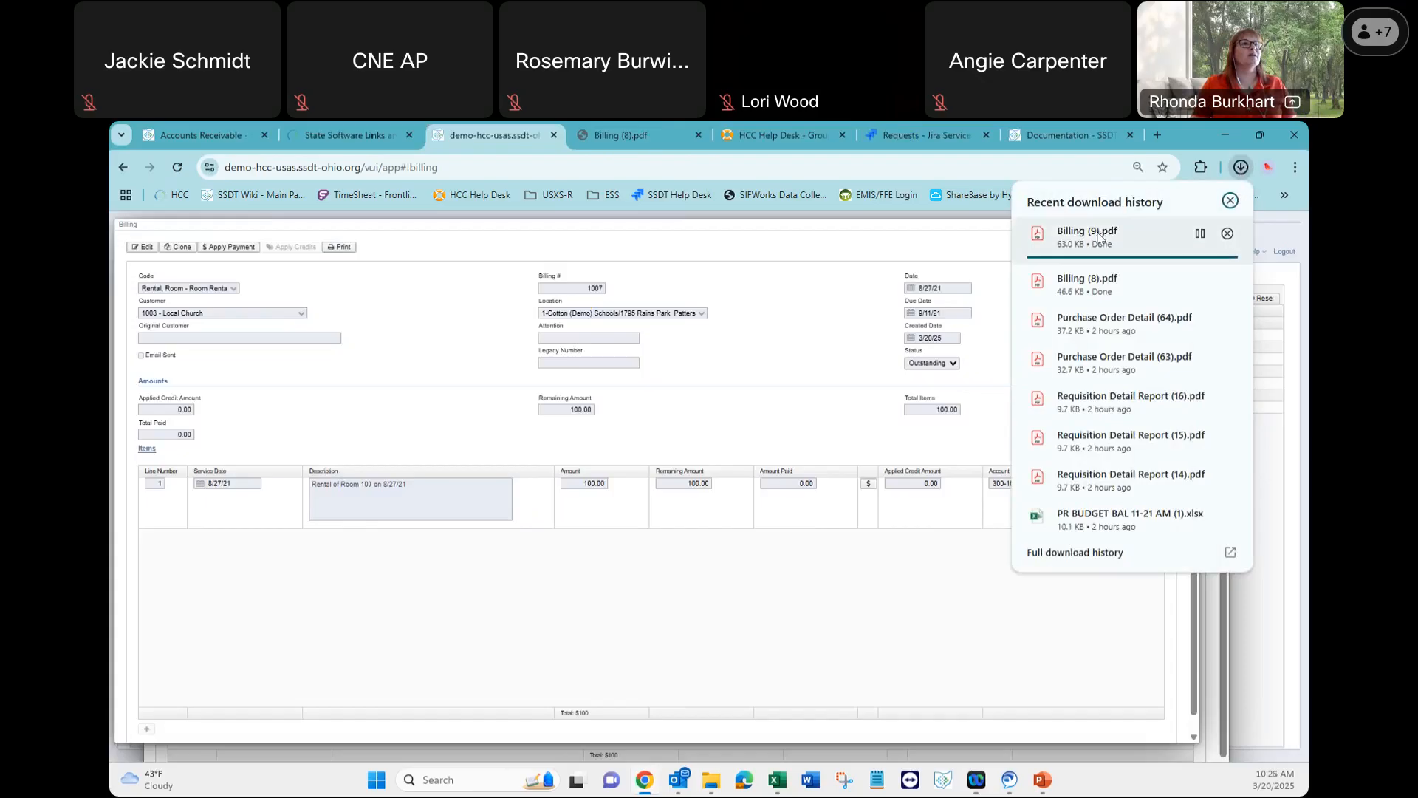
{"action": "left_click", "coordinate": [1098, 233]}
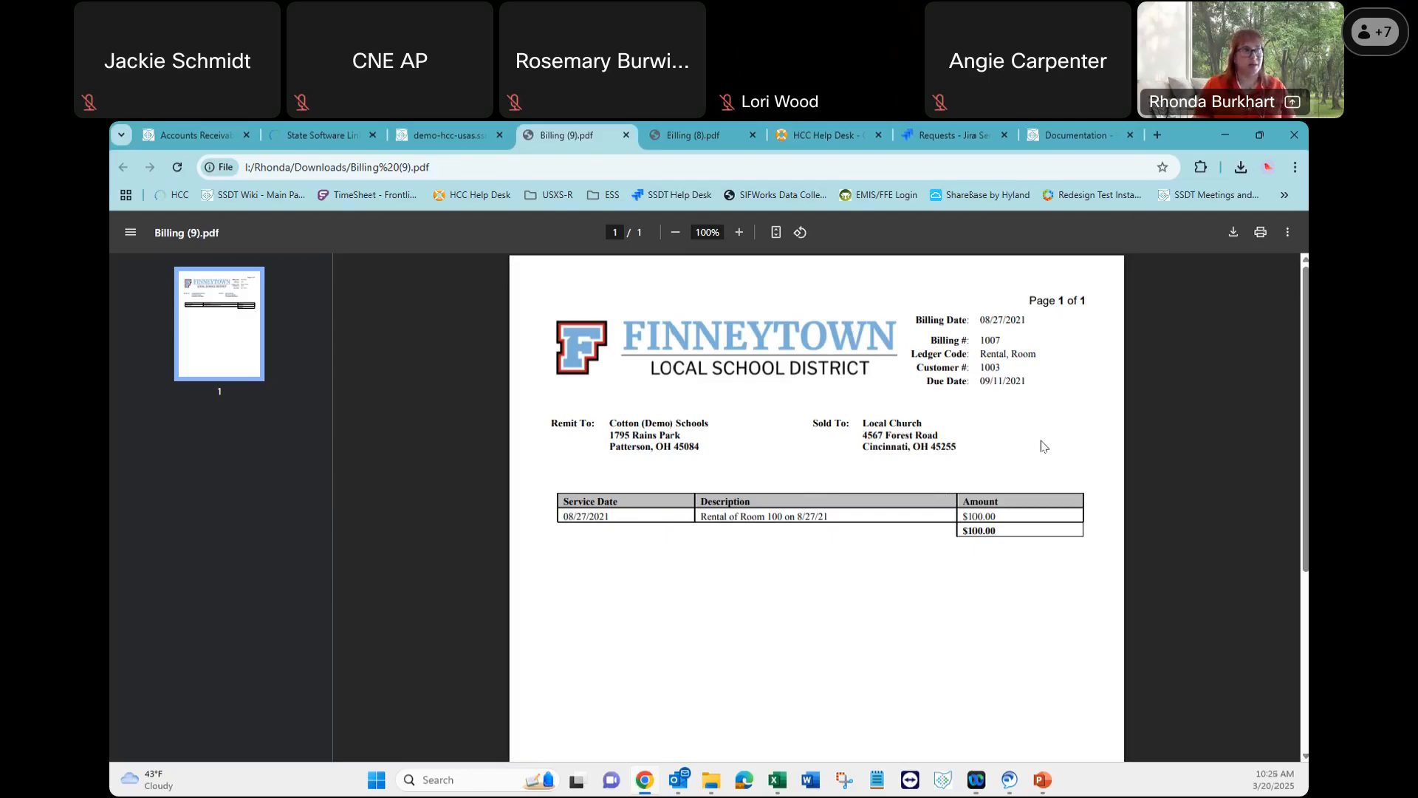
{"action": "left_click", "coordinate": [446, 135]}
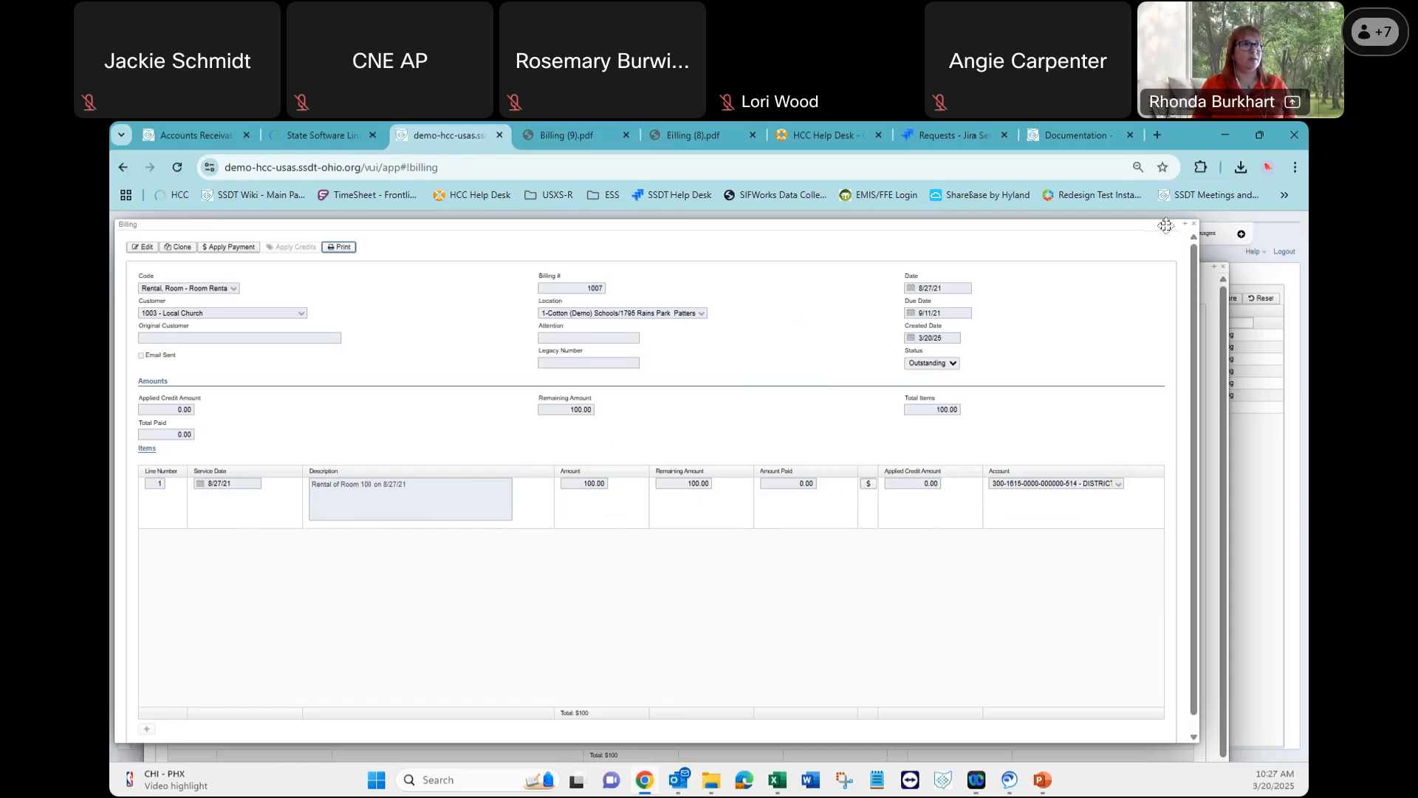
Start applying a payment to the Local Church billing and set the check number to 9876.
{"action": "left_click", "coordinate": [211, 250]}
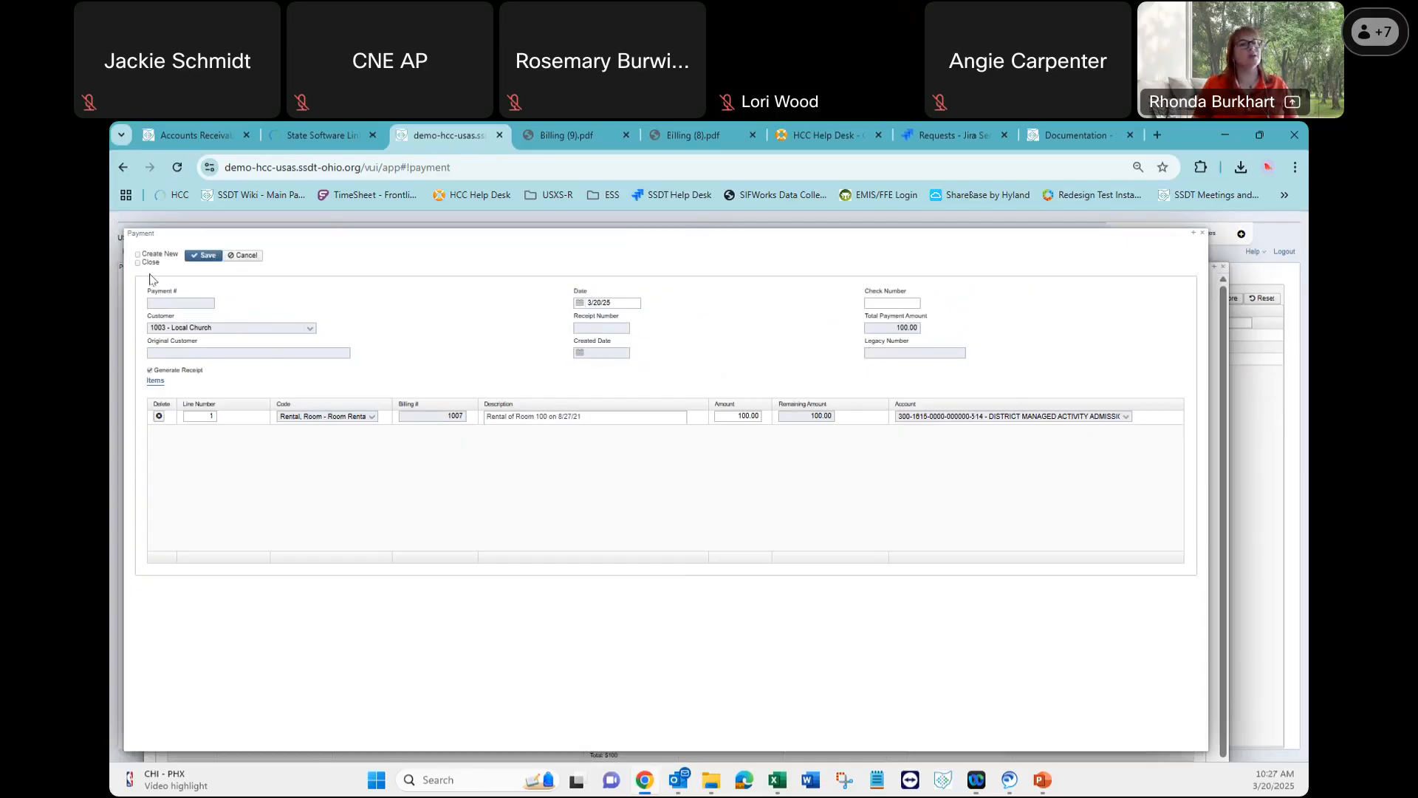
{"action": "left_click", "coordinate": [878, 302]}
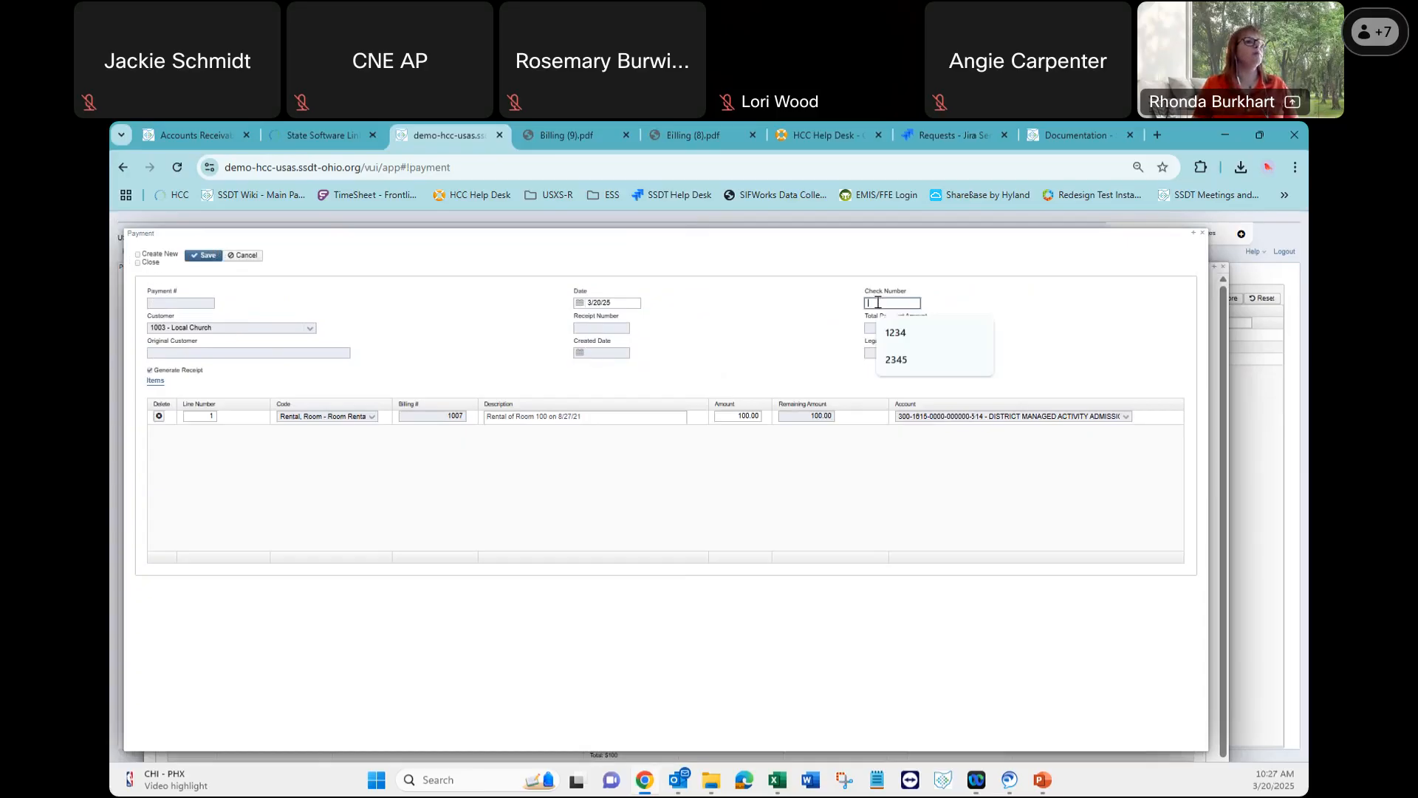
{"action": "type", "text": "1001"}
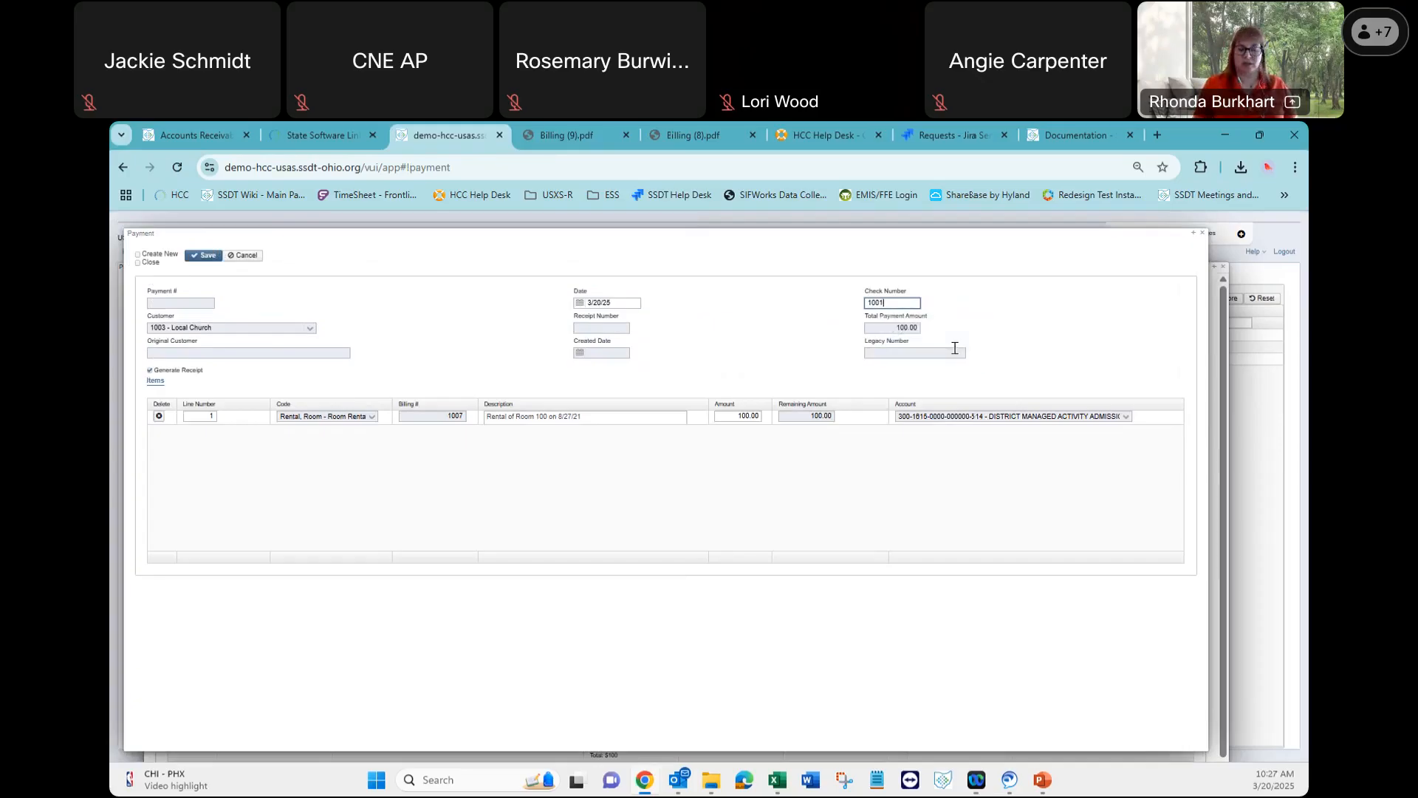
{"action": "key", "text": "BackSpace"}
{"action": "key", "text": "BackSpace"}
{"action": "key", "text": "BackSpace"}
{"action": "key", "text": "BackSpace"}
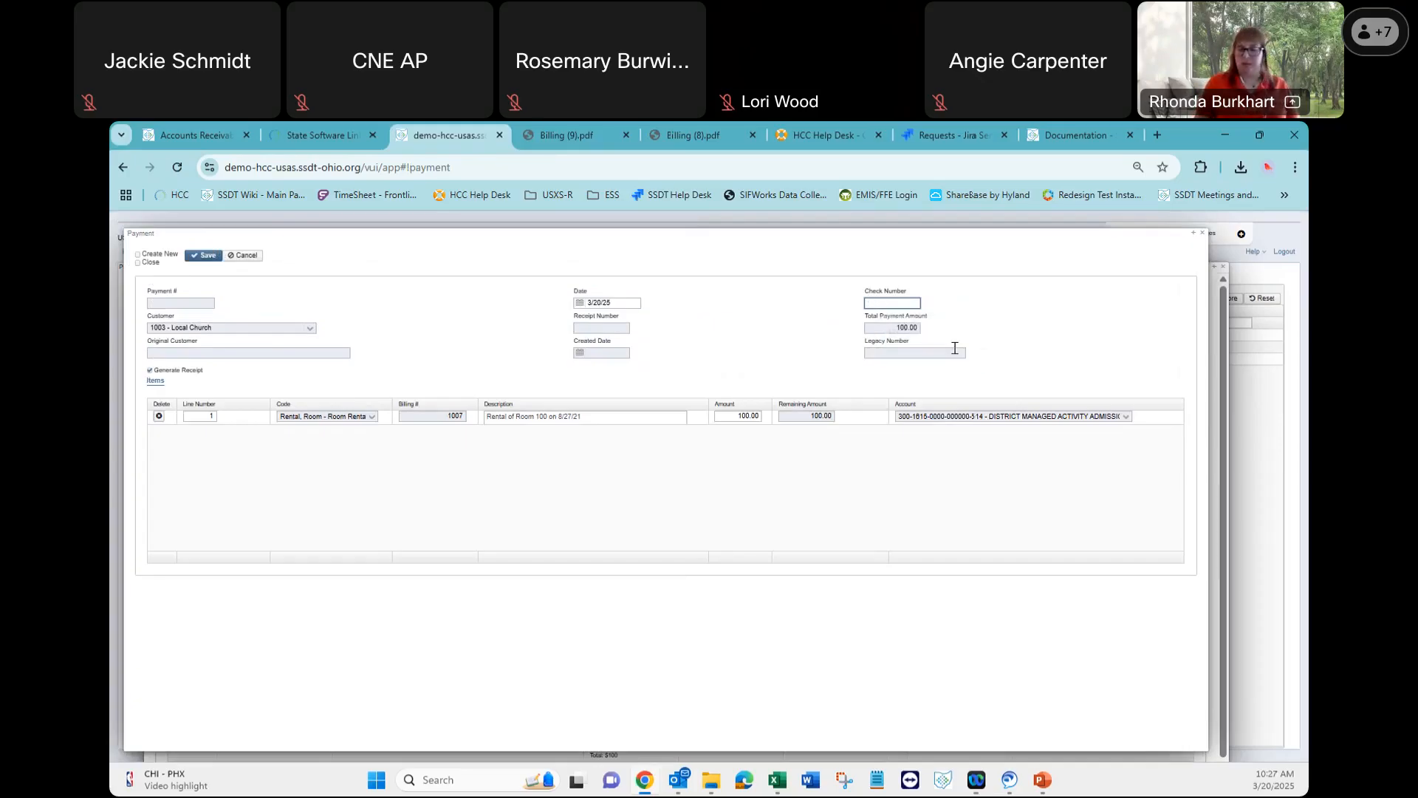
{"action": "type", "text": "9876"}
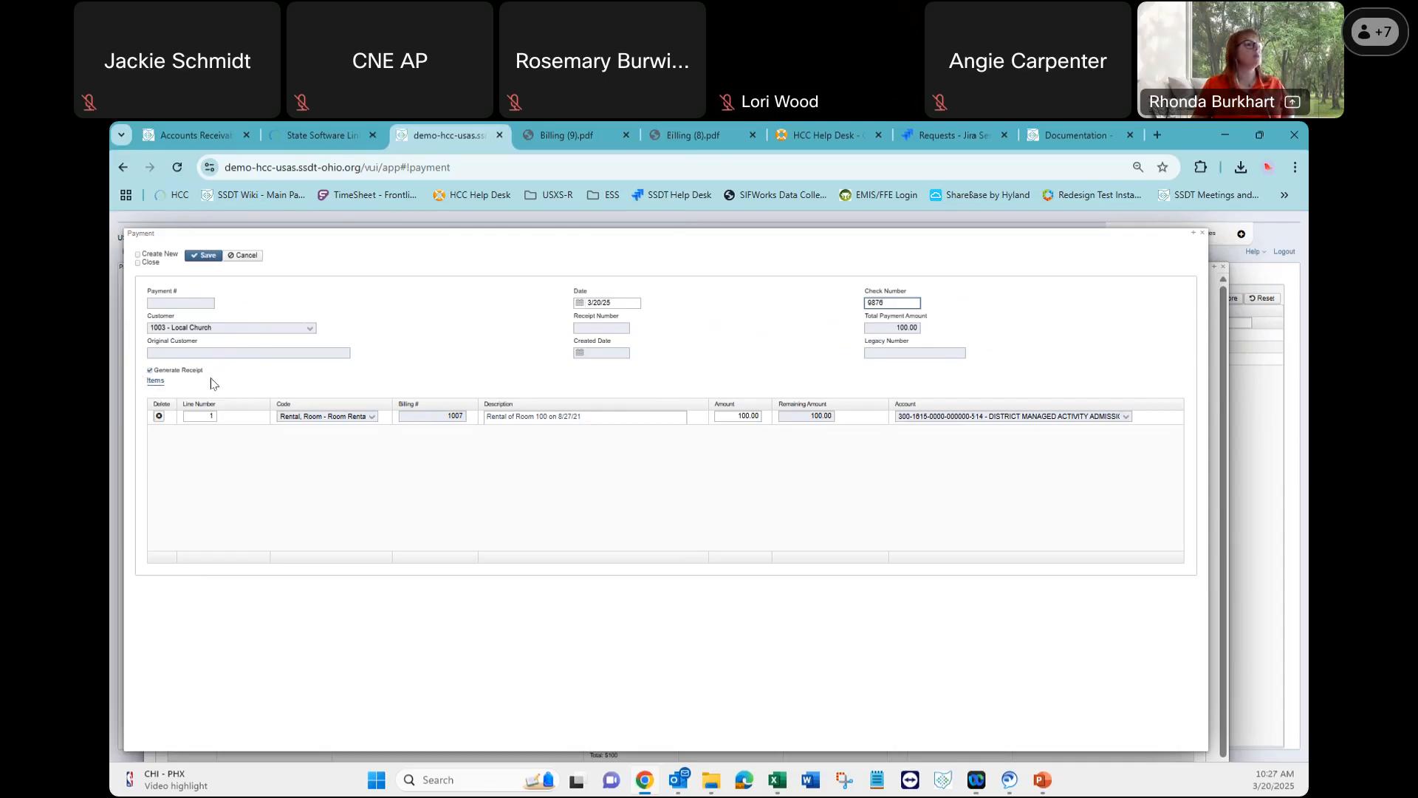
{"action": "left_click", "coordinate": [150, 370]}
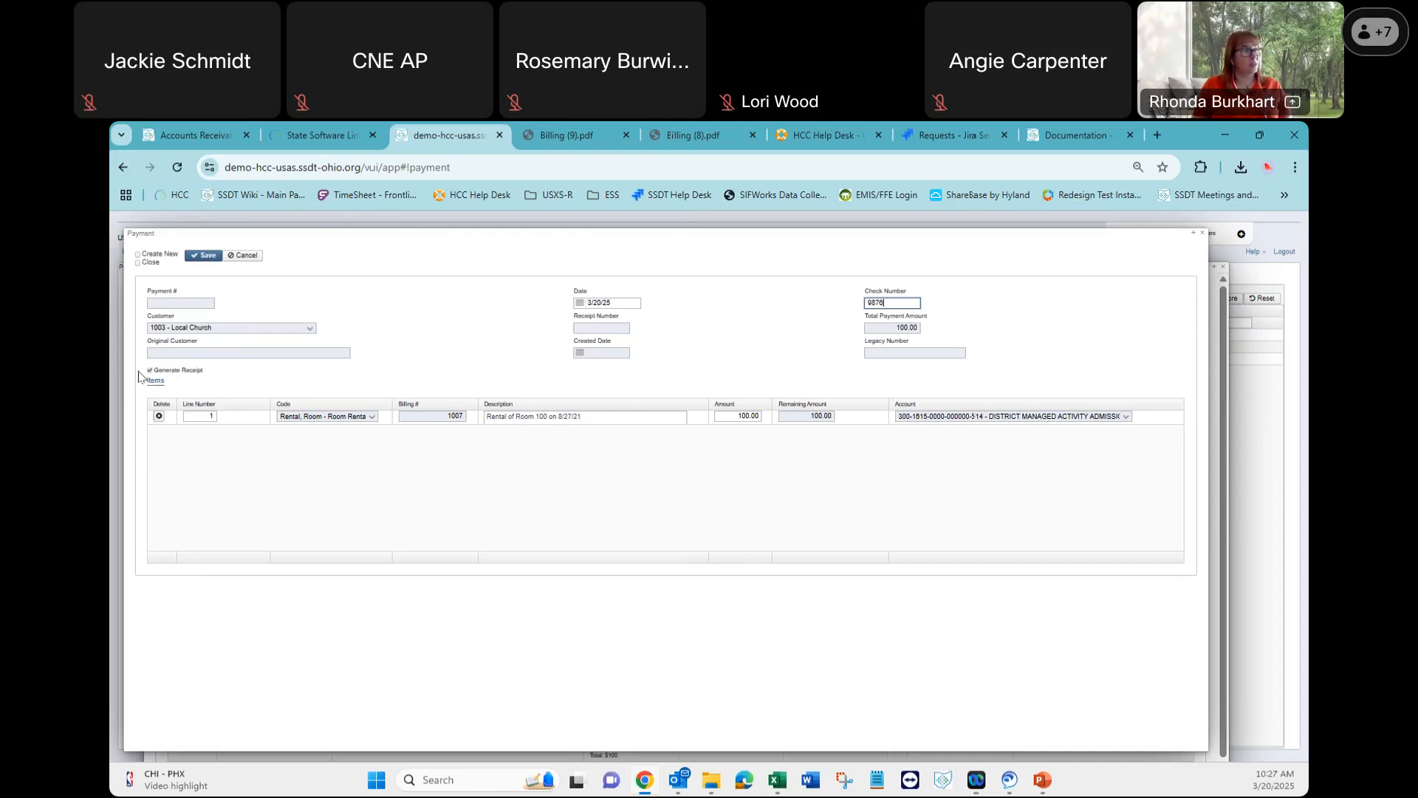
{"action": "left_click", "coordinate": [150, 371]}
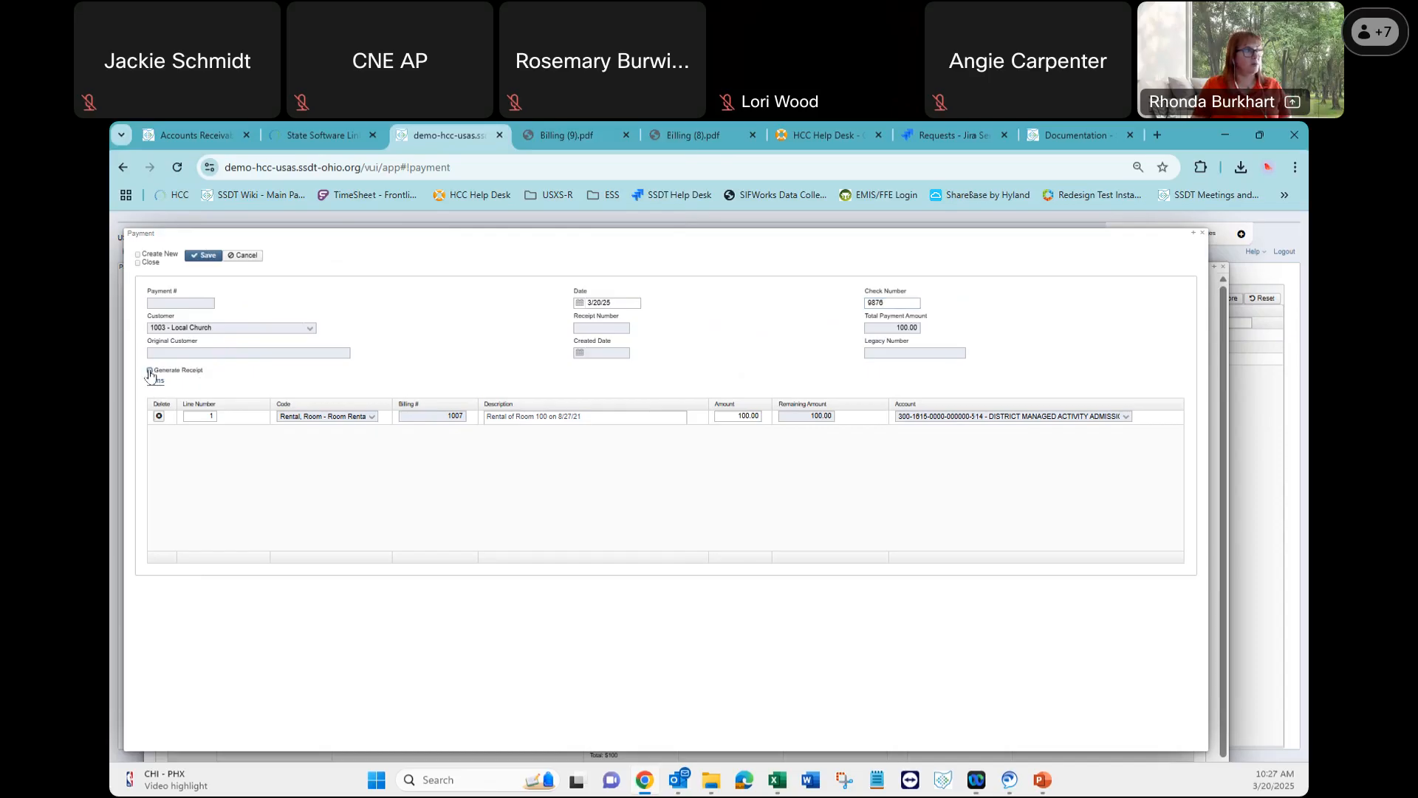
{"action": "left_click", "coordinate": [150, 371]}
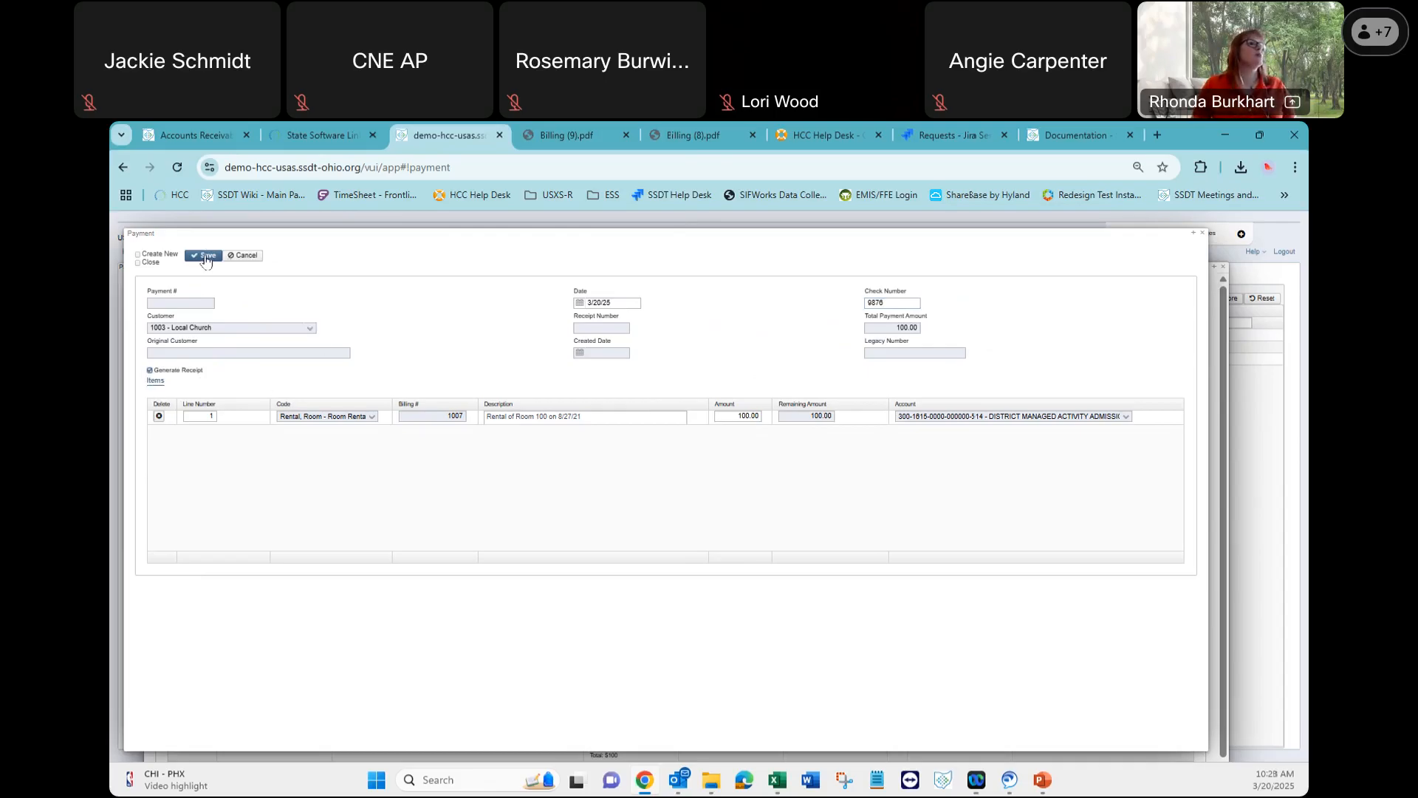
Set the payment date to 8/25/21 and save the payment.
{"action": "left_click", "coordinate": [628, 304]}
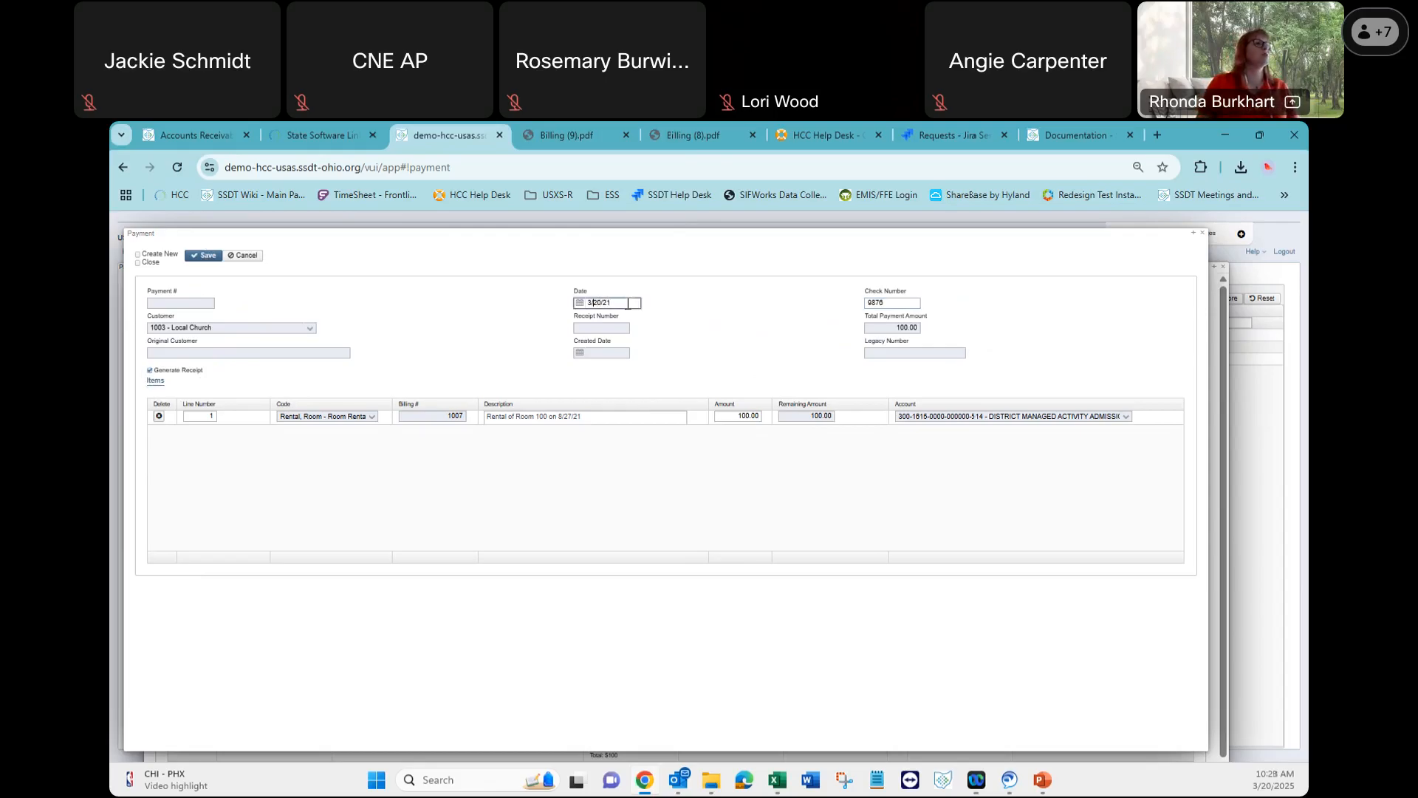
{"action": "key", "text": "BackSpace"}
{"action": "type", "text": "5"}
{"action": "key", "text": "BackSpace"}
{"action": "type", "text": "8"}
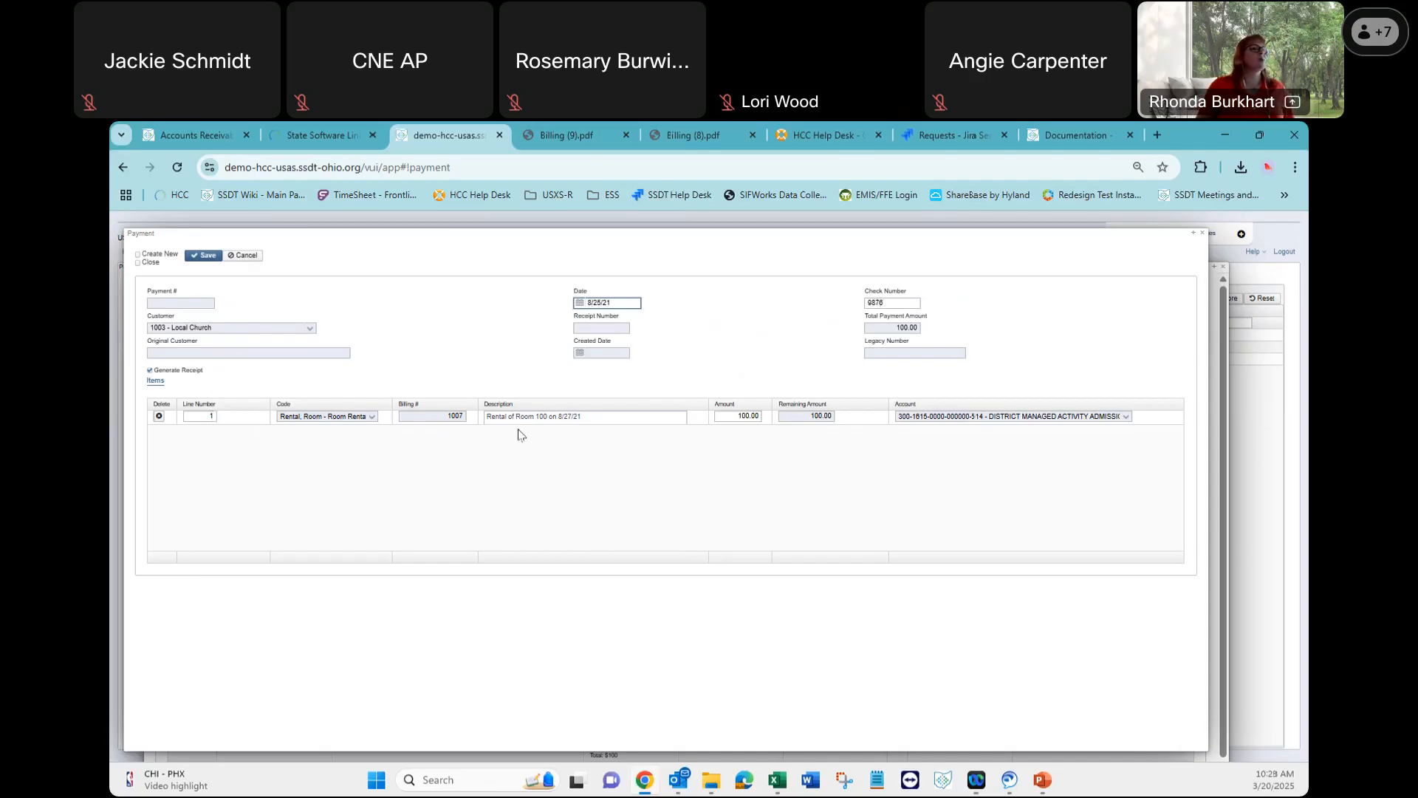
{"action": "left_click", "coordinate": [208, 258]}
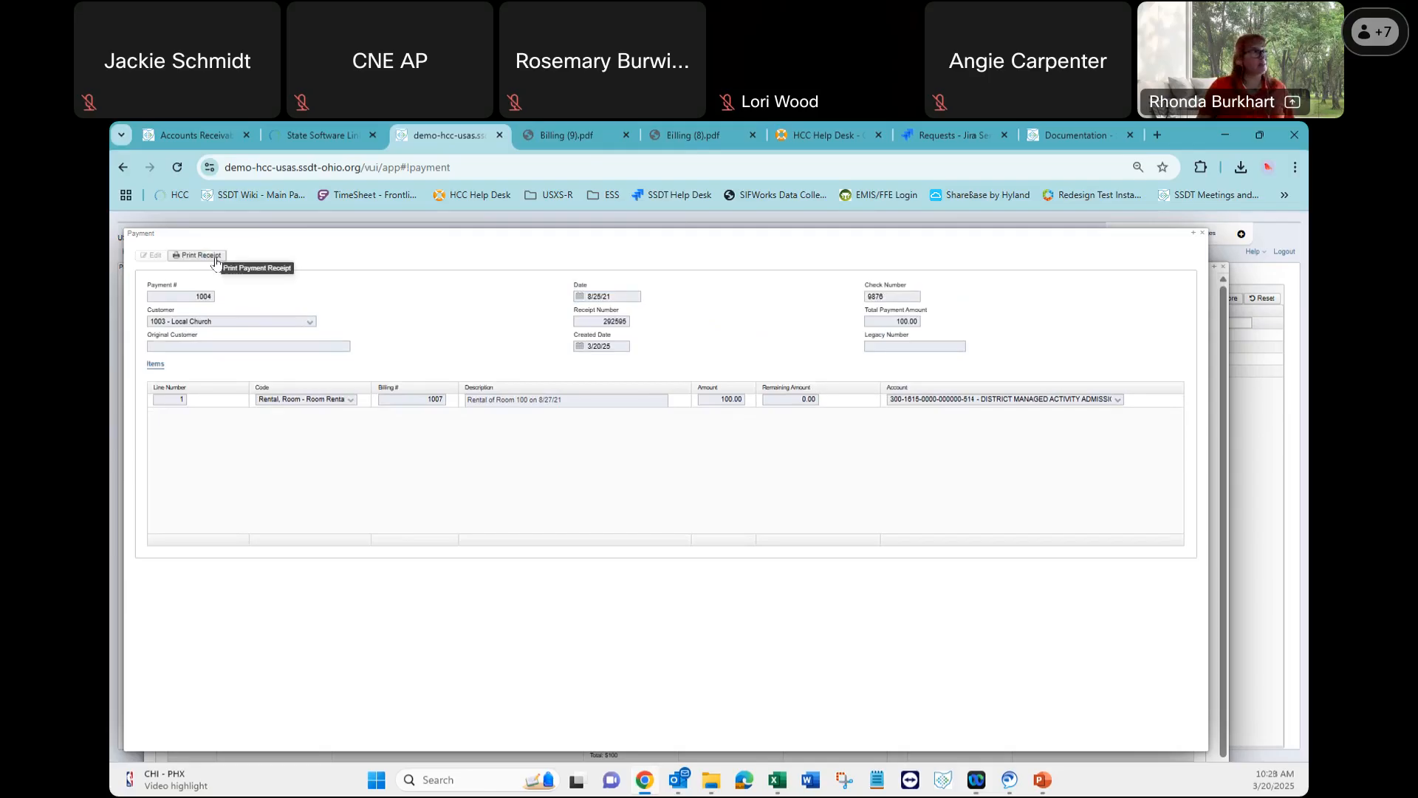
Print the payment receipt as a PDF with the Default form, review the downloaded receipt and close it.
{"action": "left_click", "coordinate": [198, 254]}
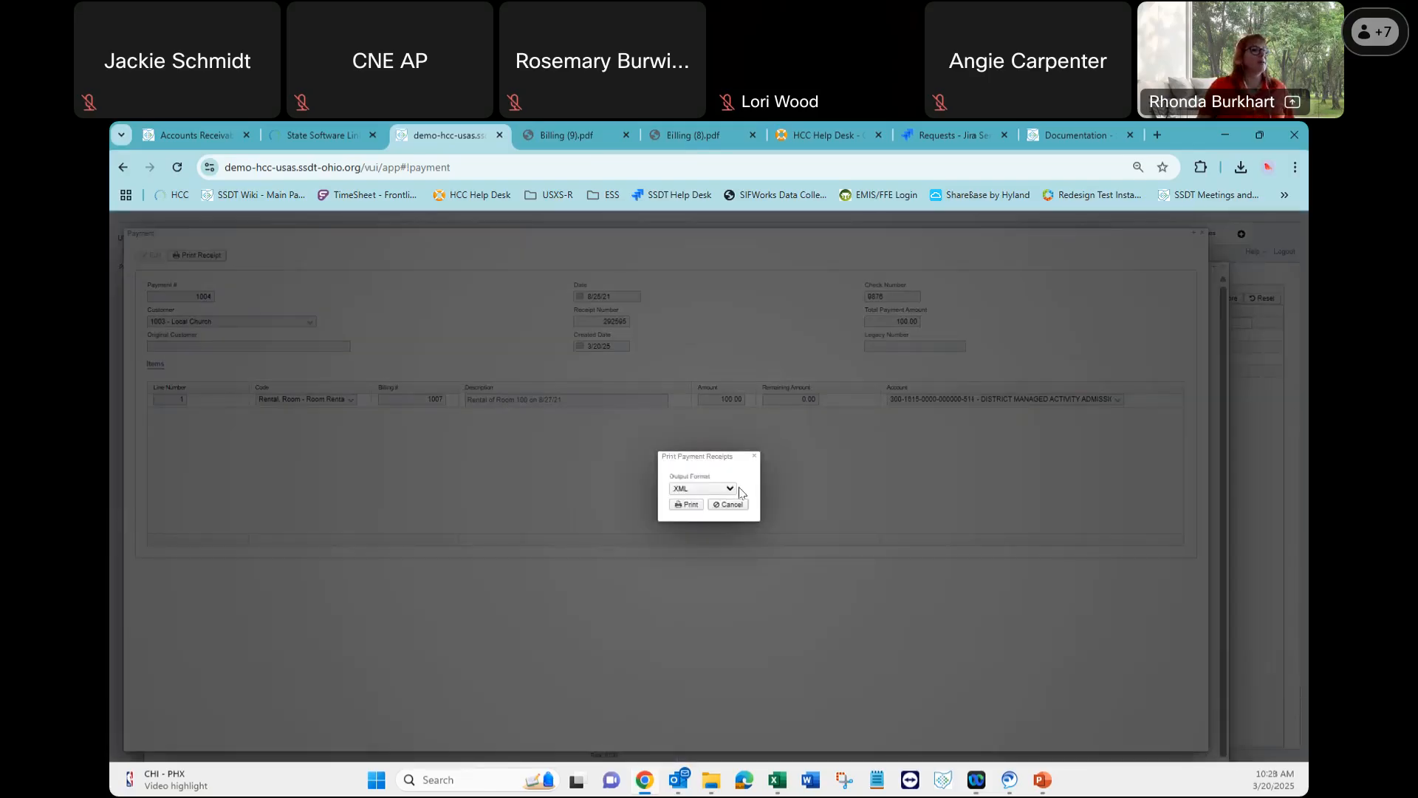
{"action": "left_click", "coordinate": [731, 488]}
{"action": "left_click", "coordinate": [688, 524]}
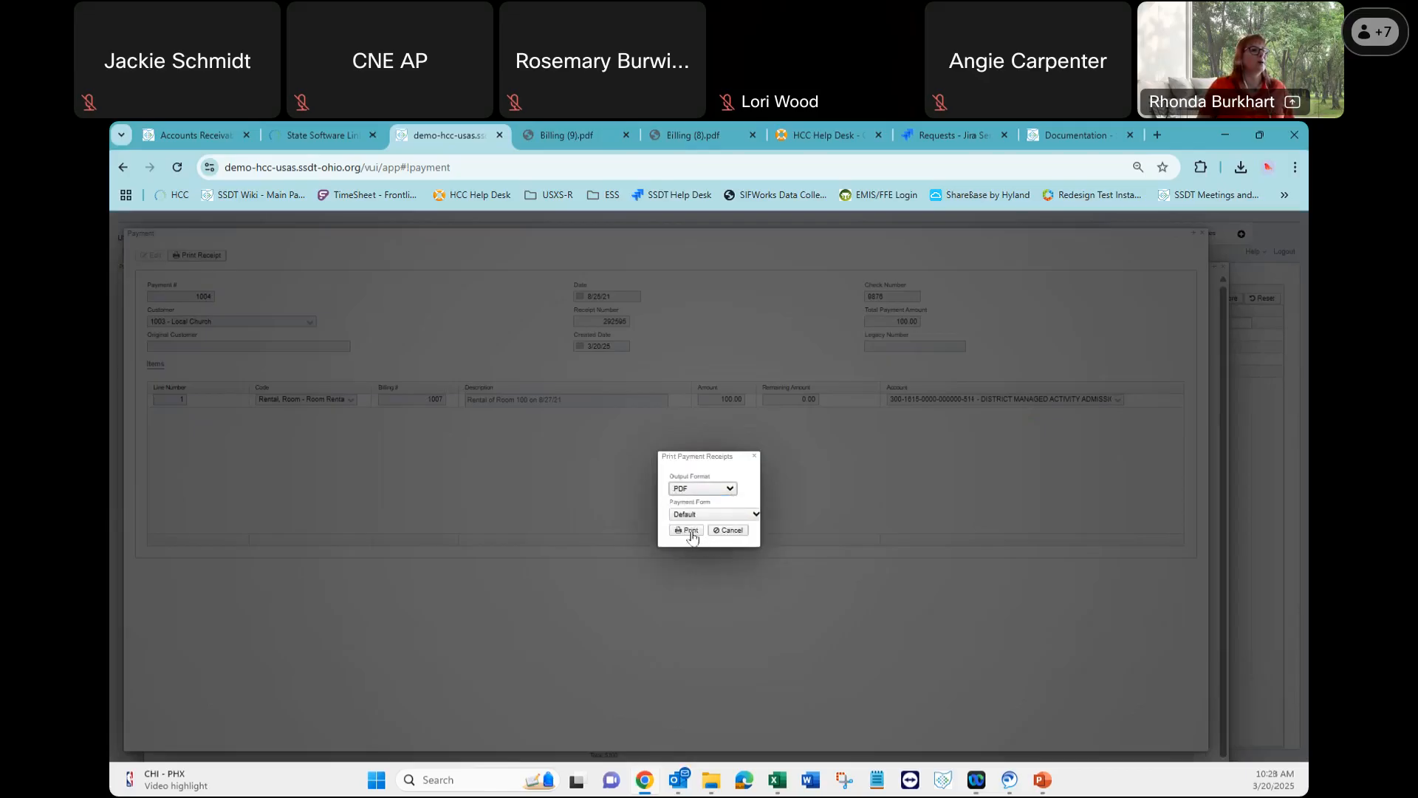
{"action": "left_click", "coordinate": [688, 530]}
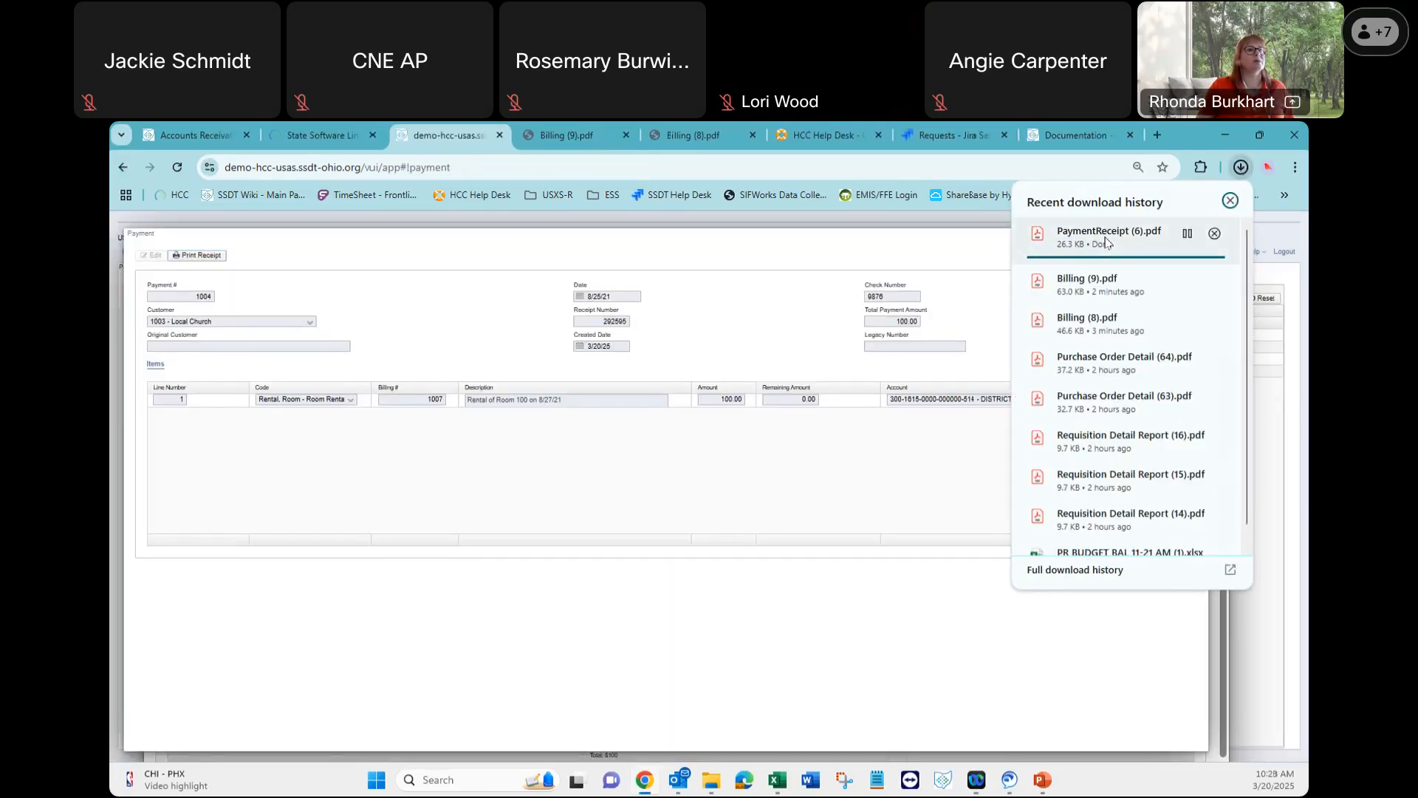
{"action": "left_click", "coordinate": [1106, 242]}
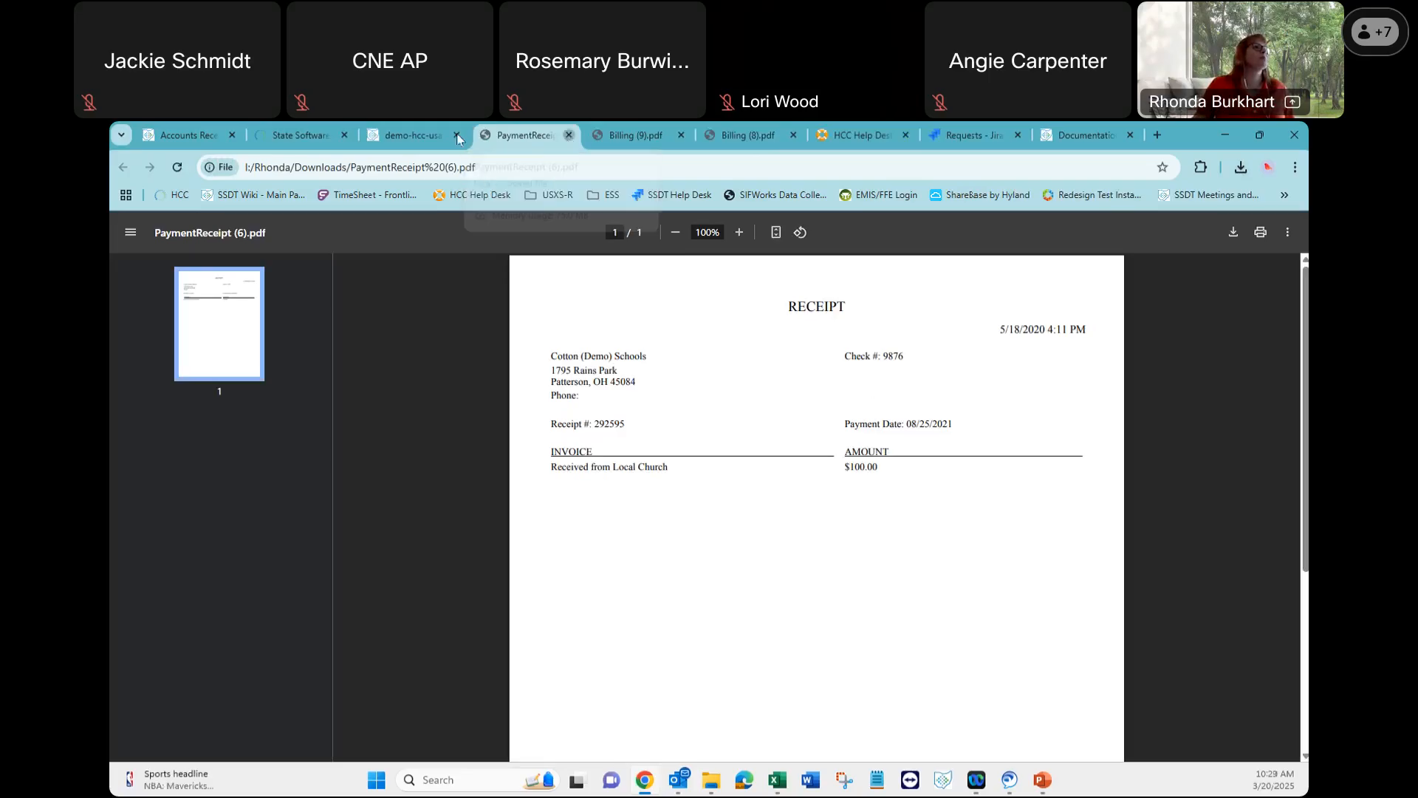
{"action": "left_click", "coordinate": [568, 135]}
Print the payment receipt as a PDF with the AR Receipt - Finneytown form, review its title and receipt number, and close the file.
{"action": "left_click", "coordinate": [208, 256]}
{"action": "left_click", "coordinate": [734, 491]}
{"action": "left_click", "coordinate": [716, 522]}
{"action": "left_click", "coordinate": [724, 515]}
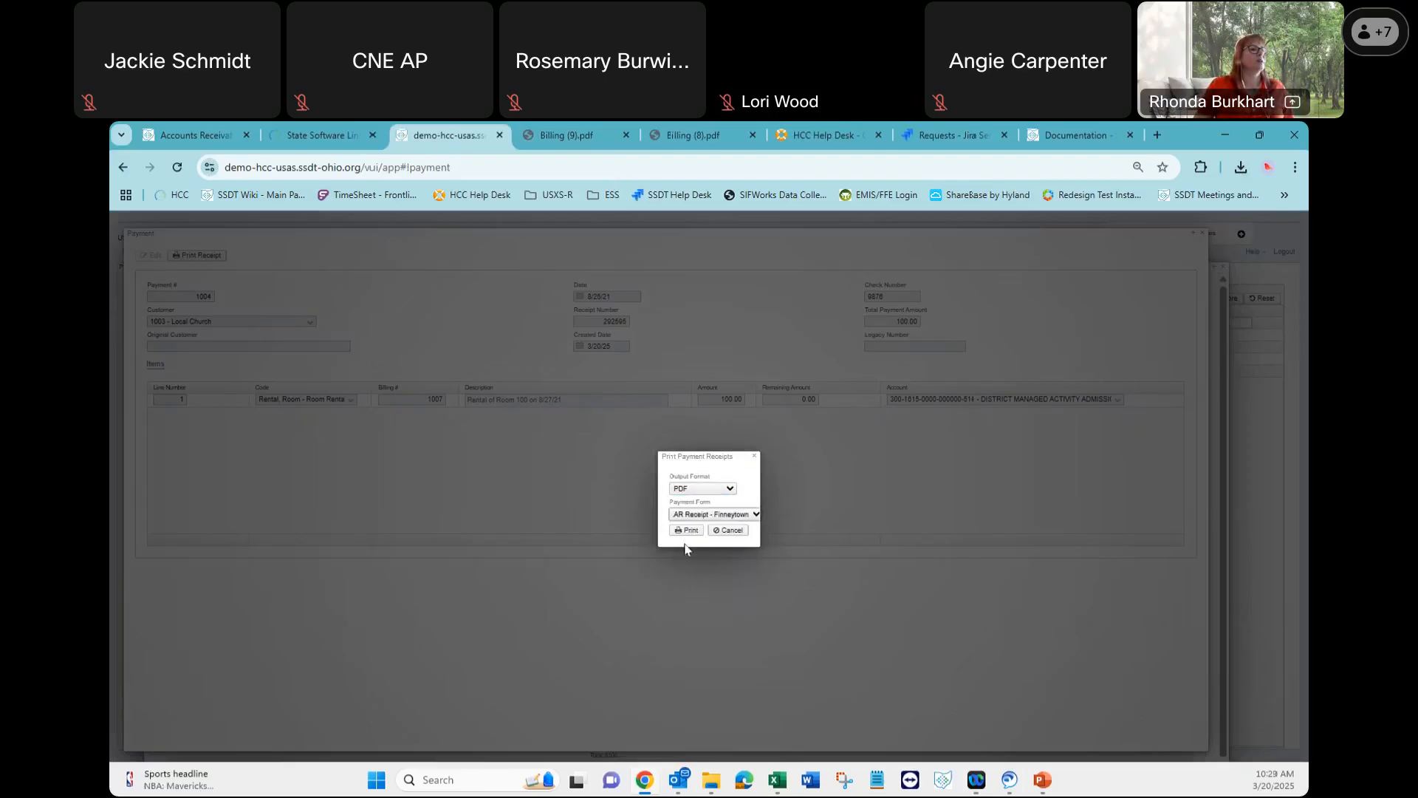
{"action": "left_click", "coordinate": [687, 532]}
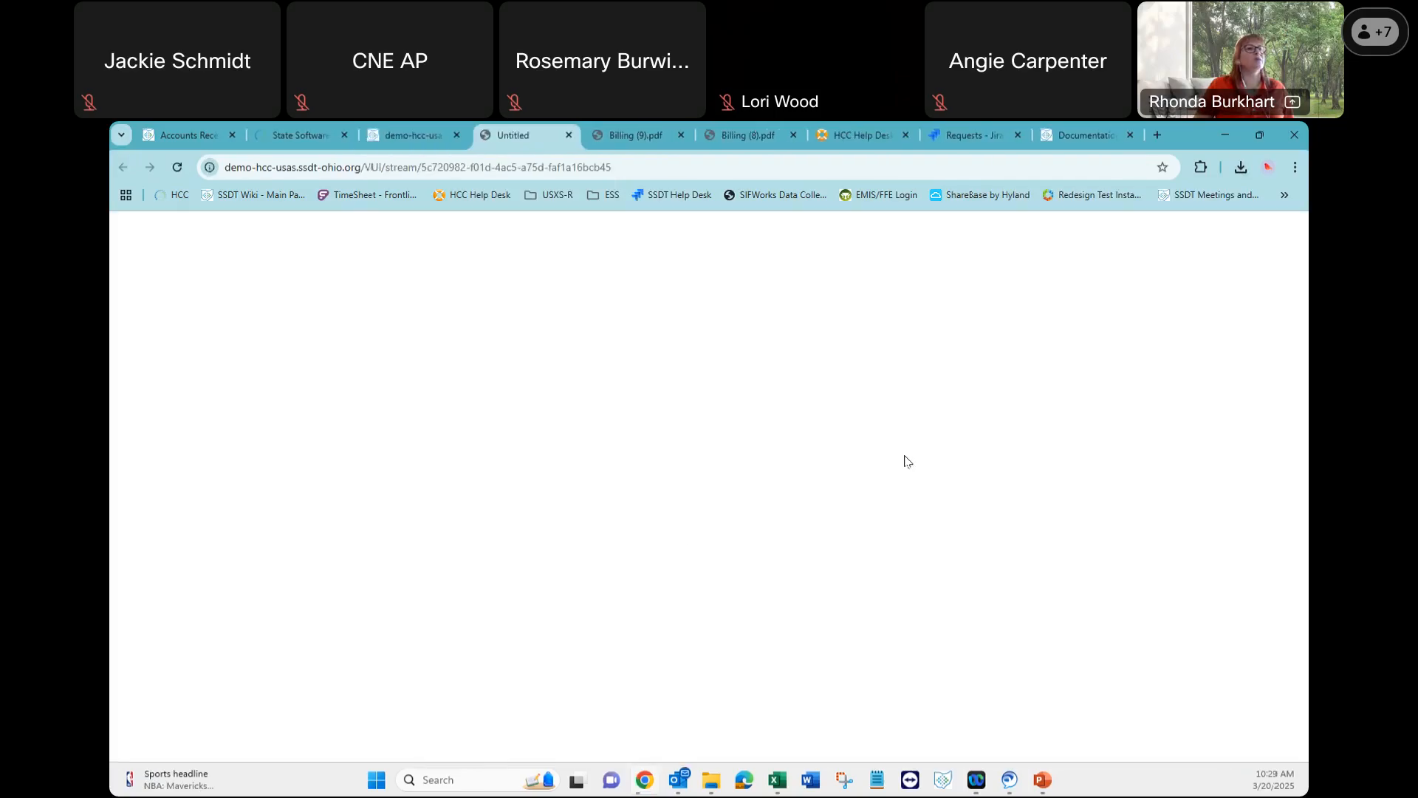
{"action": "left_click", "coordinate": [1240, 169]}
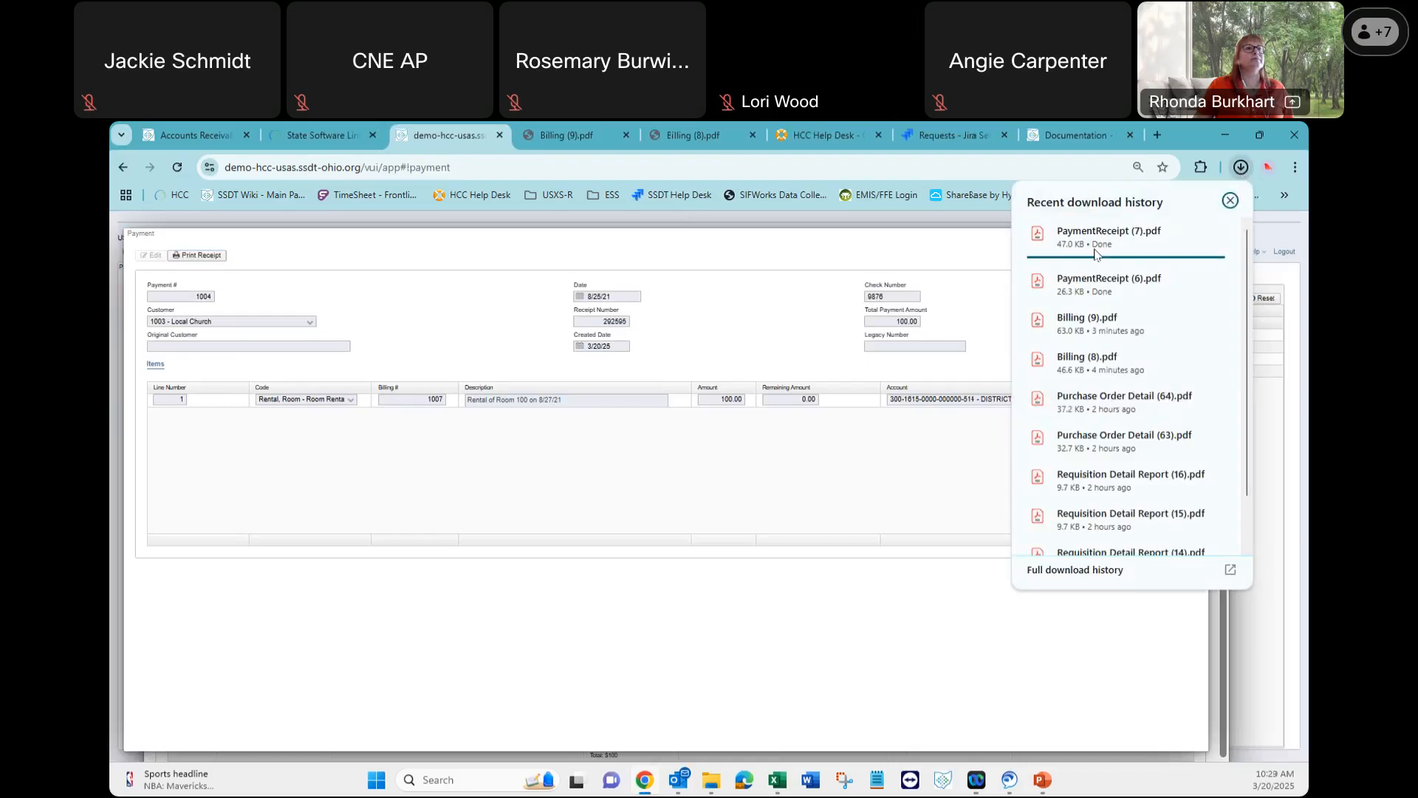
{"action": "left_click", "coordinate": [1094, 251]}
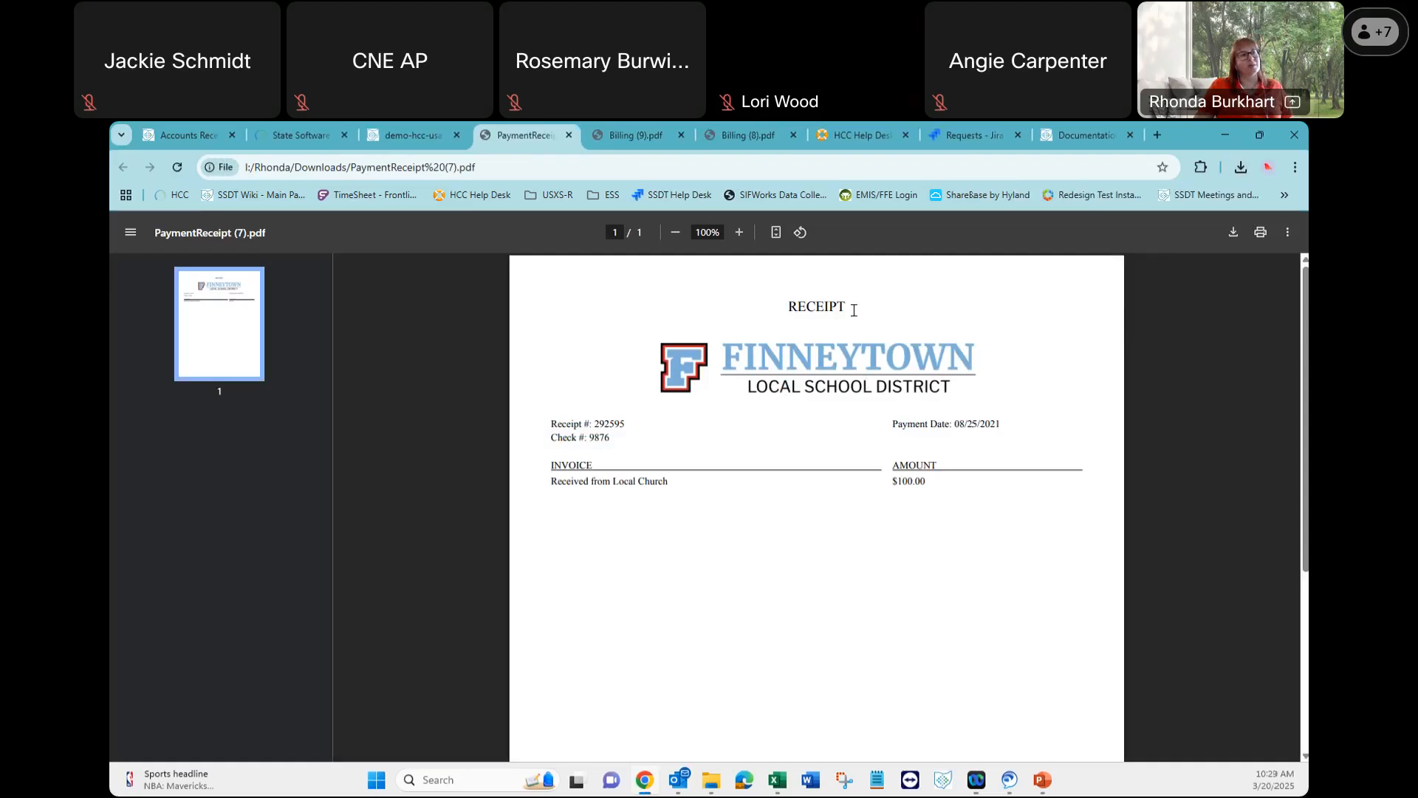
{"action": "double_click", "coordinate": [814, 306]}
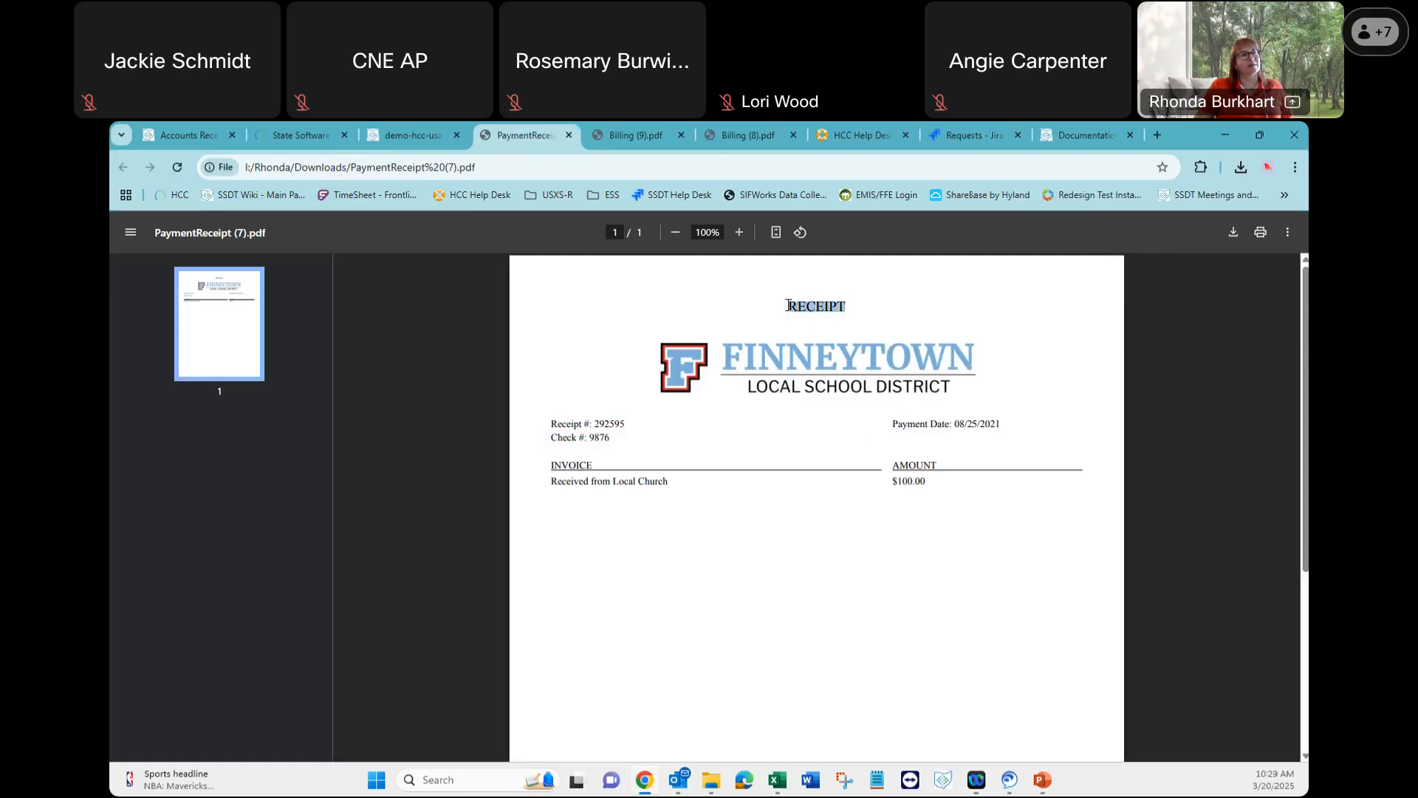
{"action": "left_click", "coordinate": [854, 308]}
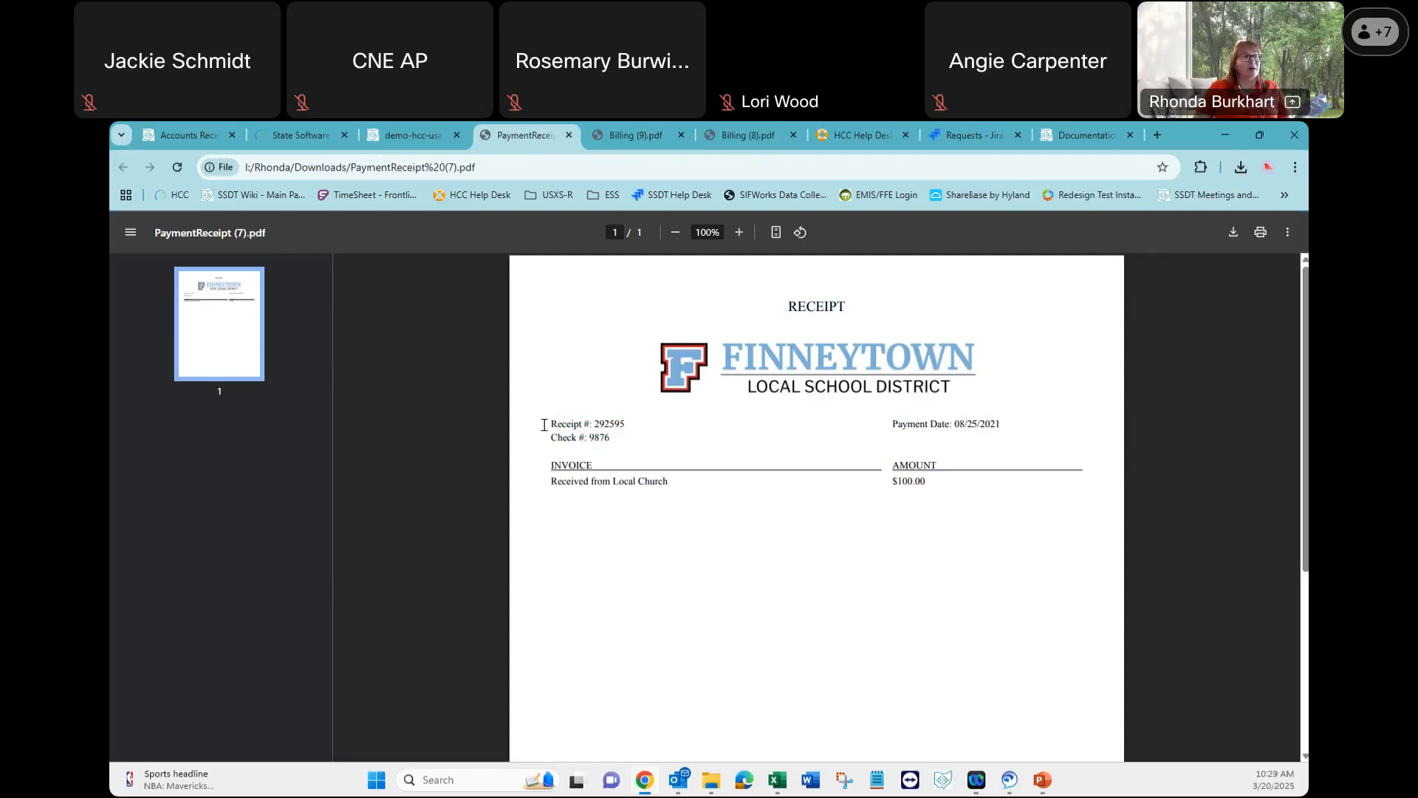
{"action": "left_click_drag", "start_coordinate": [551, 424], "coordinate": [640, 430]}
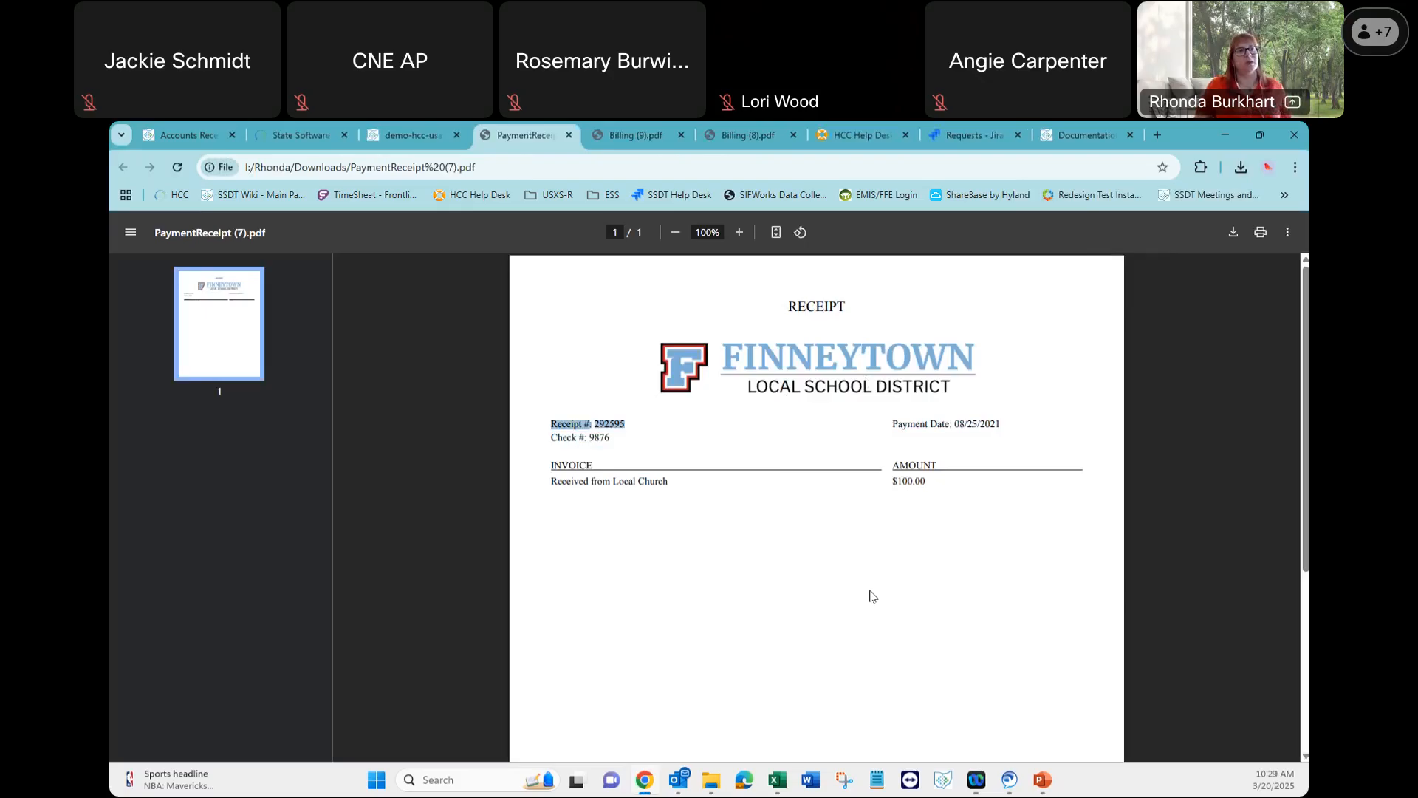
{"action": "left_click", "coordinate": [796, 521]}
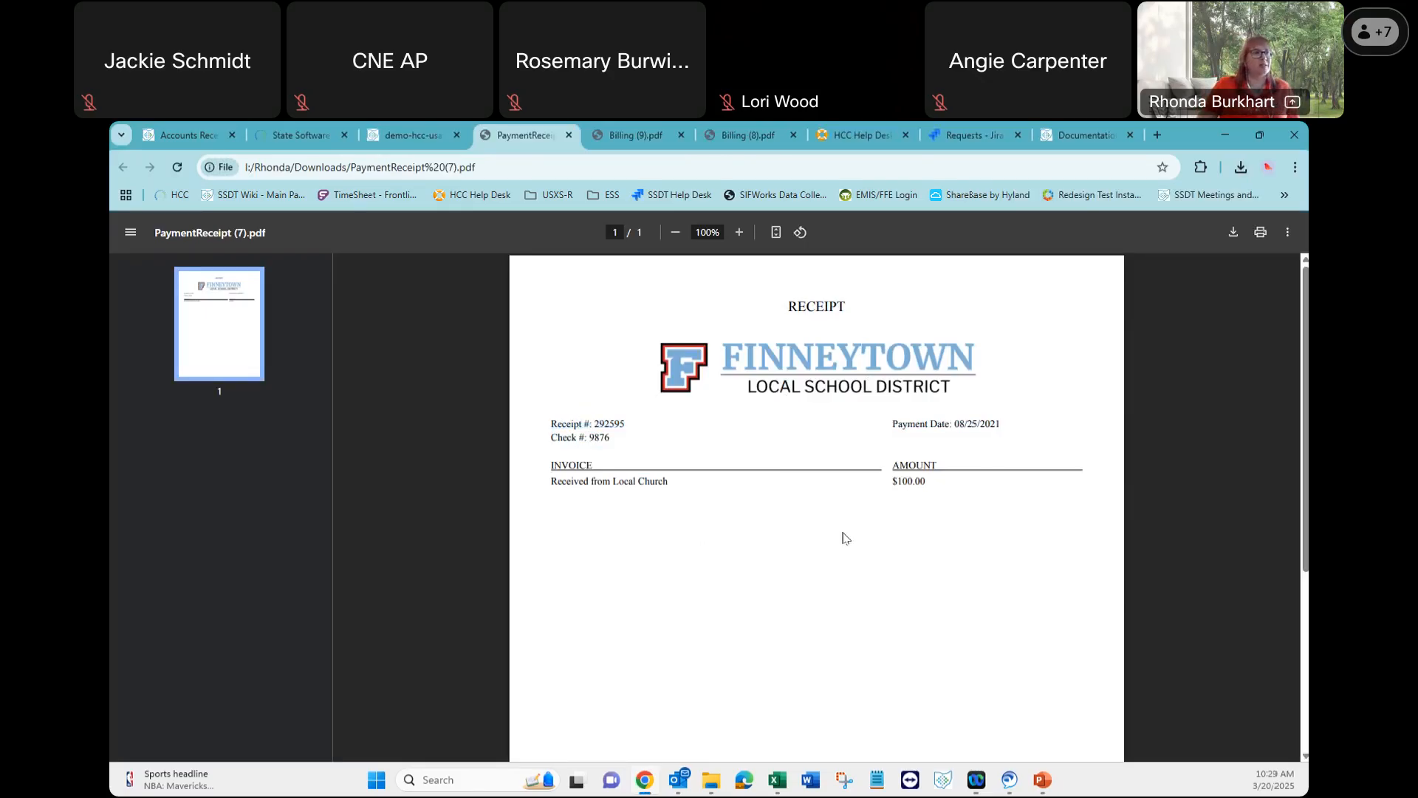
{"action": "left_click", "coordinate": [568, 136]}
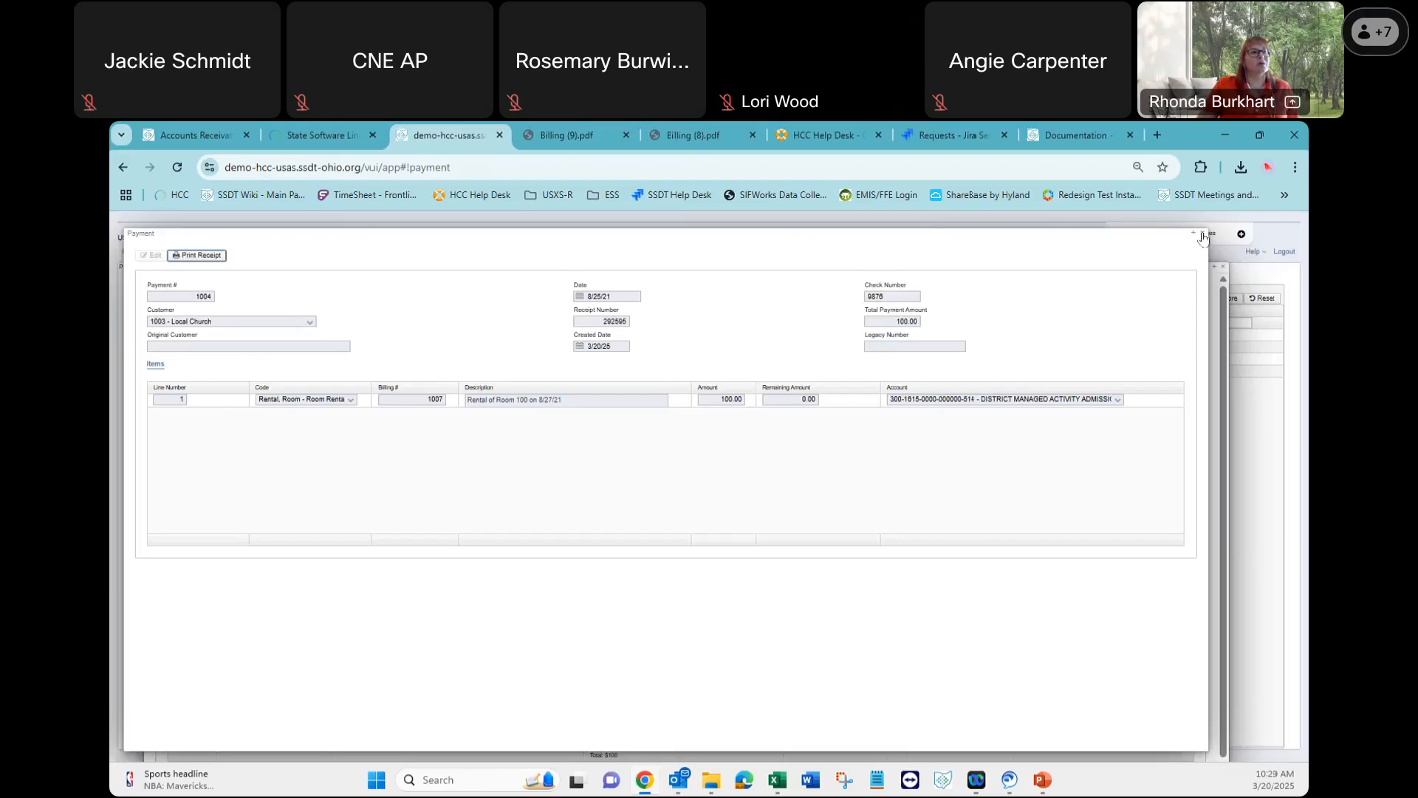
Close the open payment and billing records, and view the Local Church payment from the payment list.
{"action": "left_click", "coordinate": [1202, 235]}
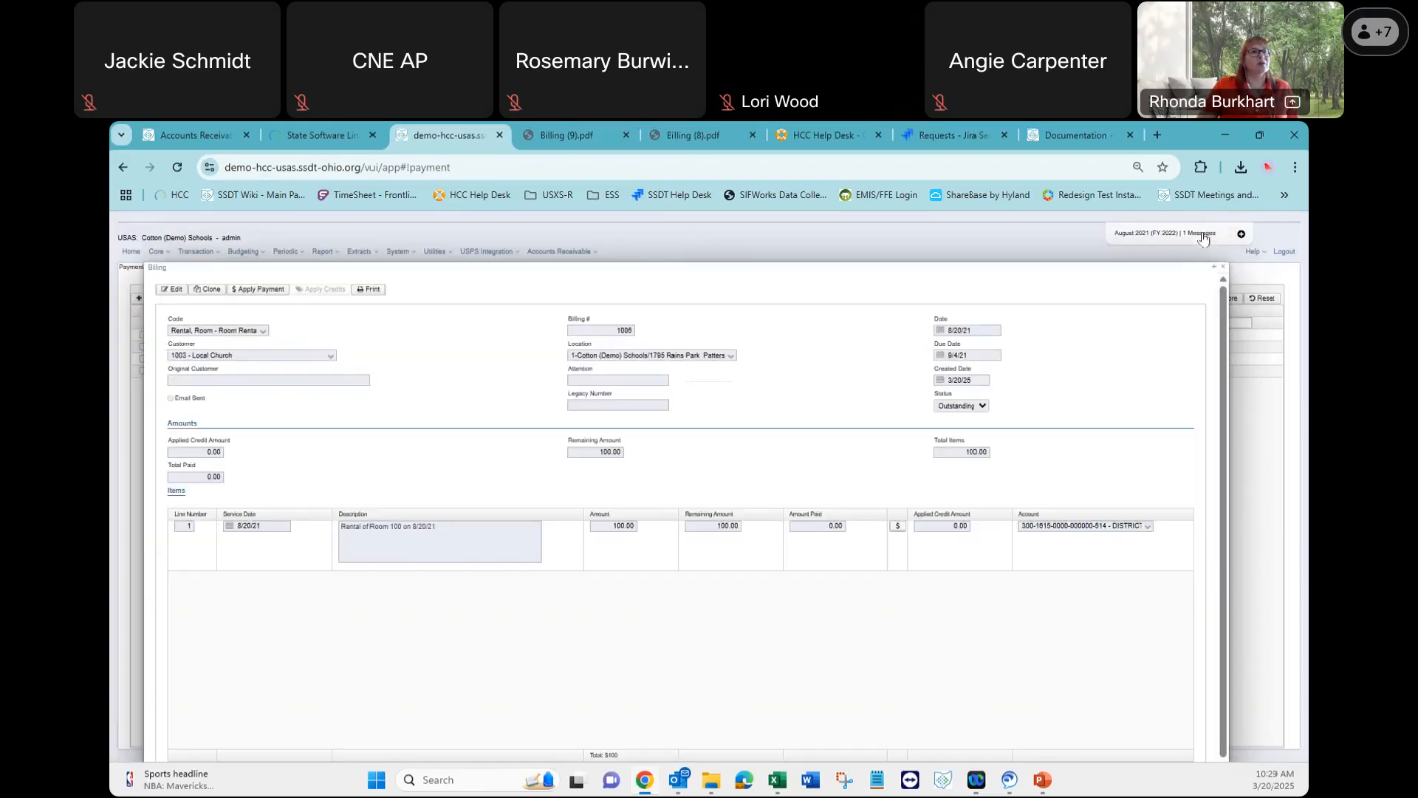
{"action": "left_click", "coordinate": [1224, 270]}
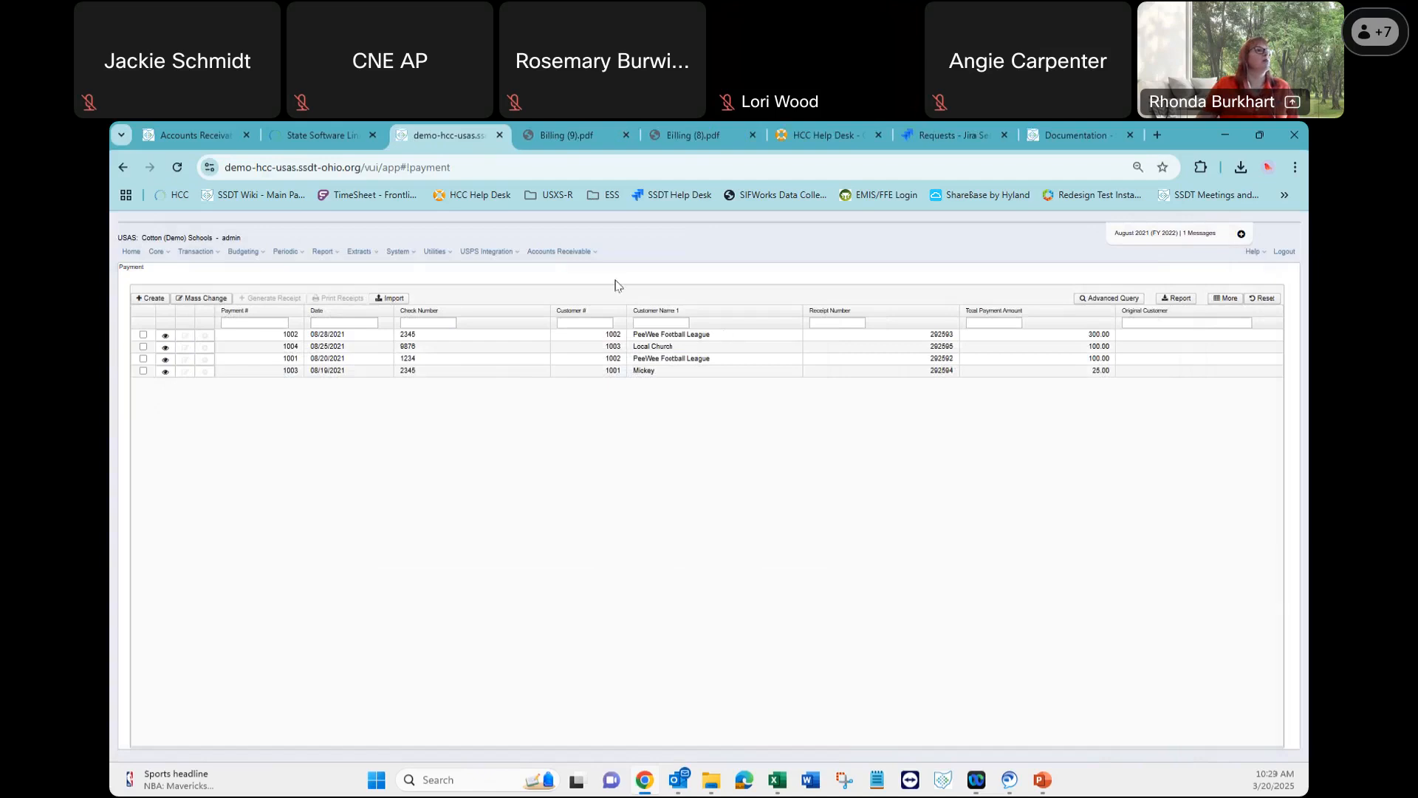
{"action": "left_click", "coordinate": [569, 251]}
{"action": "left_click", "coordinate": [165, 347]}
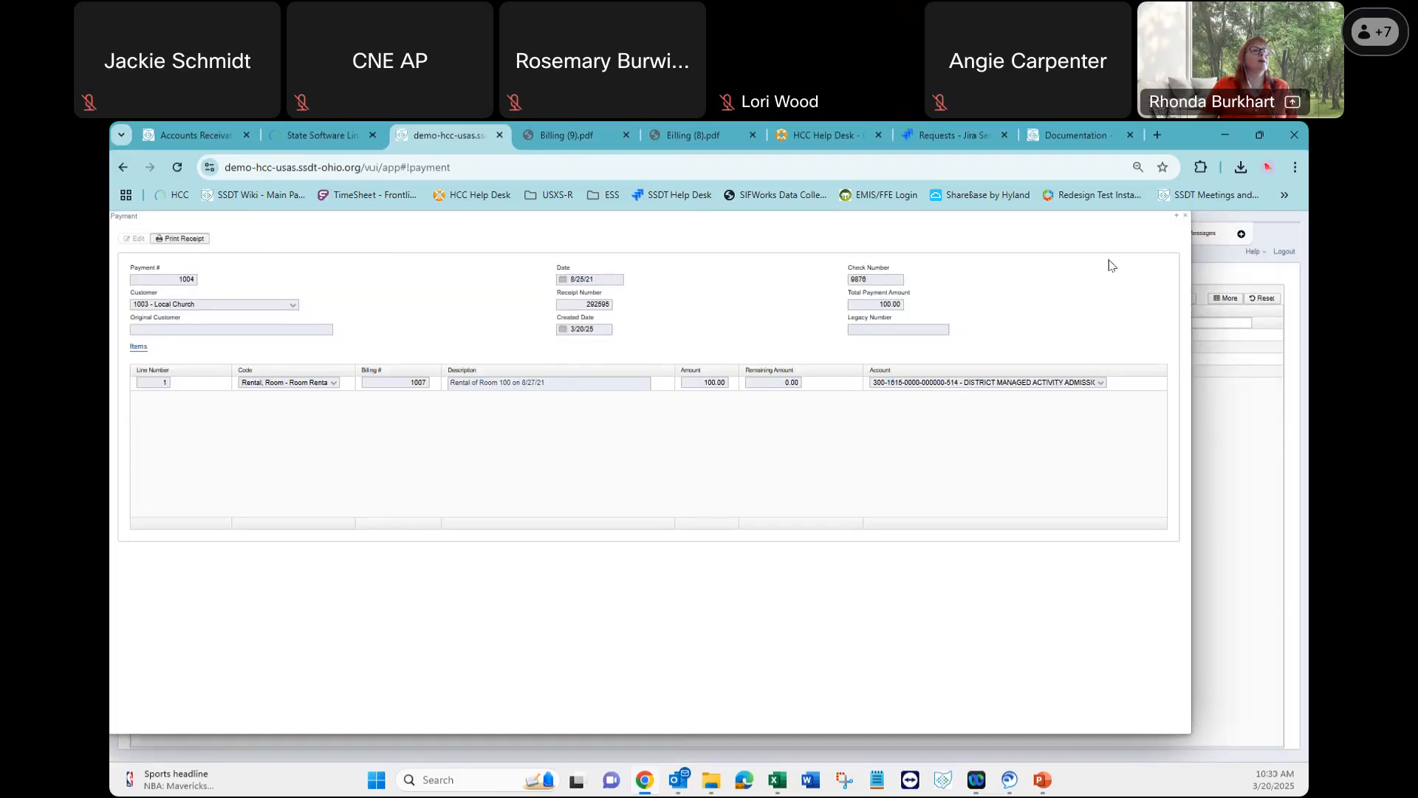
Close the payment record, open the Receipts list, view the Local Church receipt generated for Payment #1004, and close it.
{"action": "left_click", "coordinate": [1187, 220]}
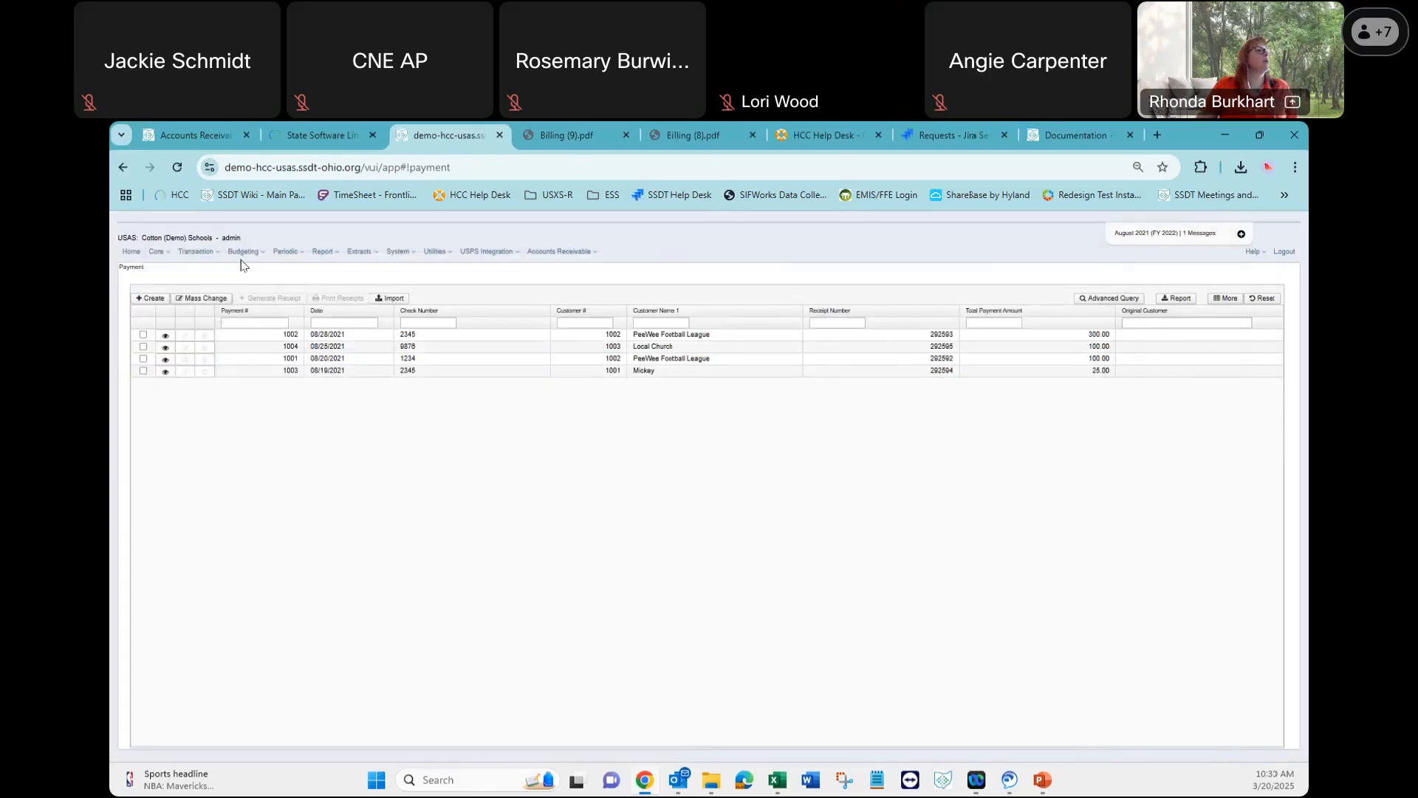
{"action": "left_click", "coordinate": [191, 254]}
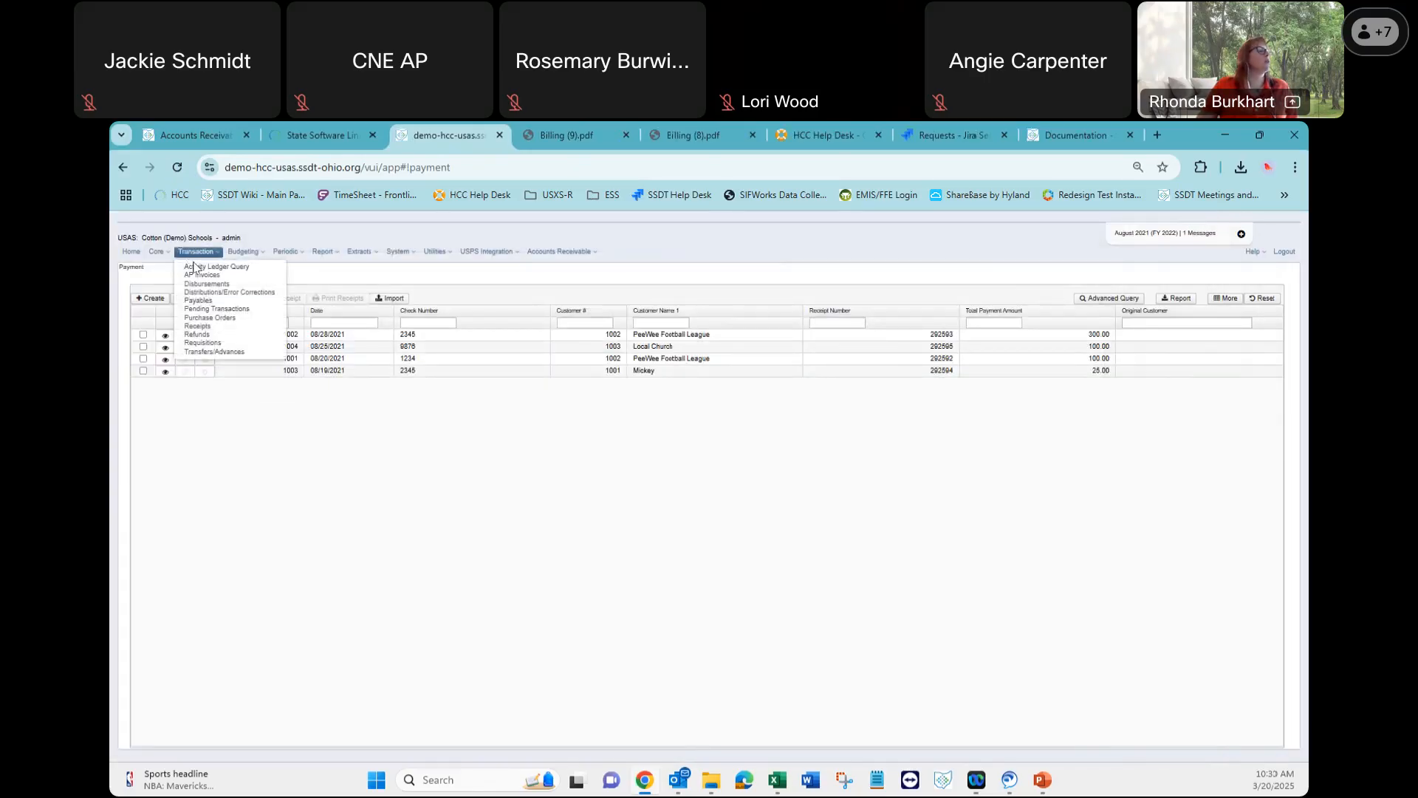
{"action": "left_click", "coordinate": [198, 326]}
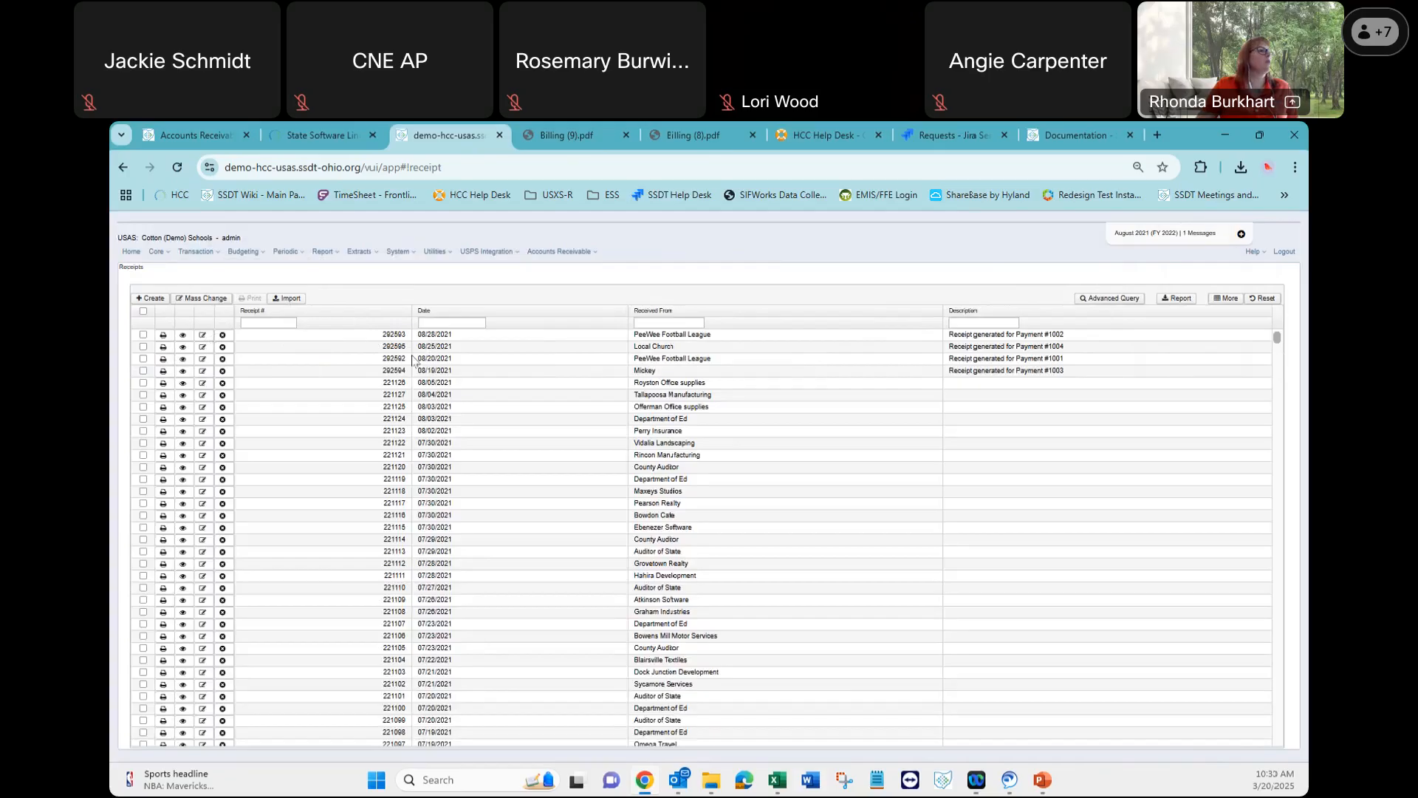
{"action": "left_click", "coordinate": [183, 348]}
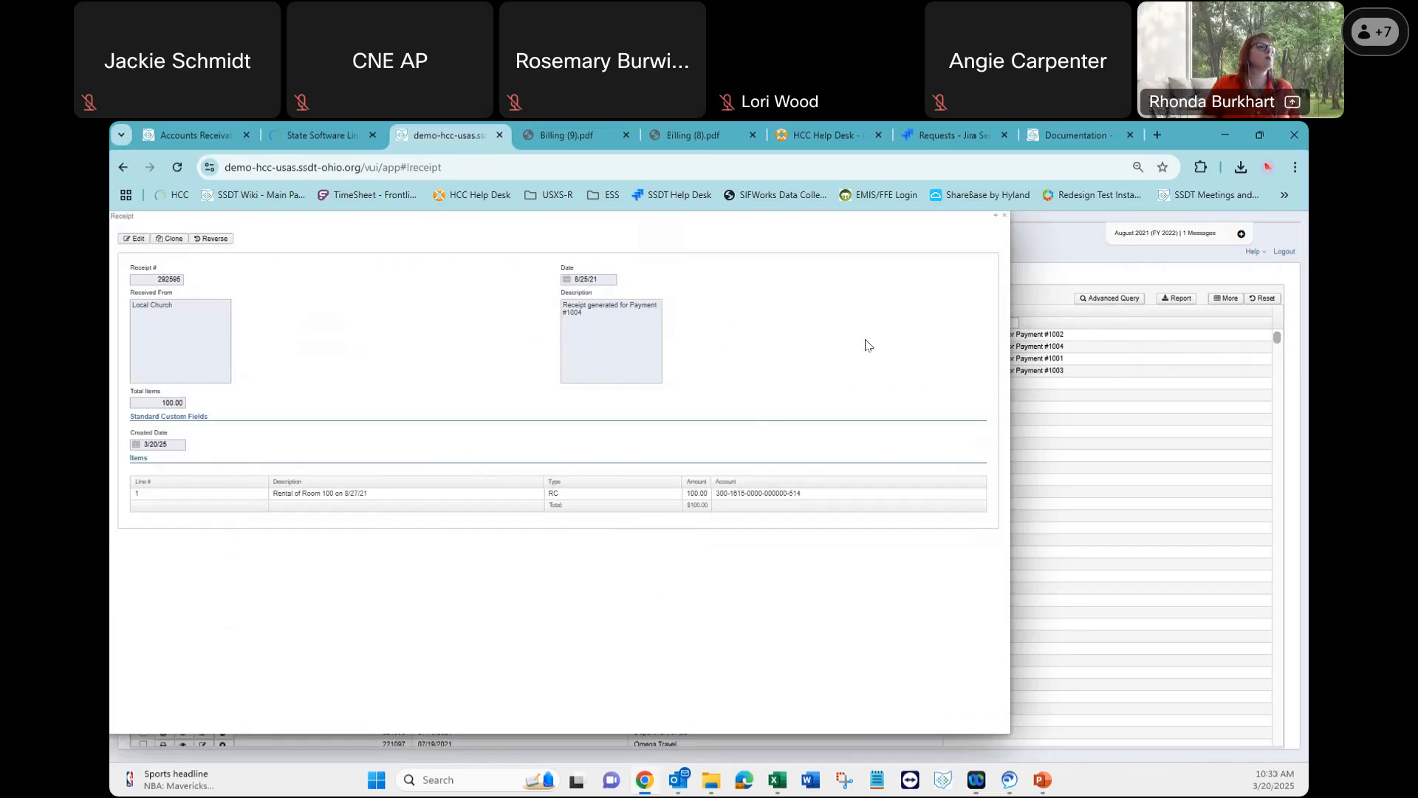
{"action": "left_click", "coordinate": [1006, 217]}
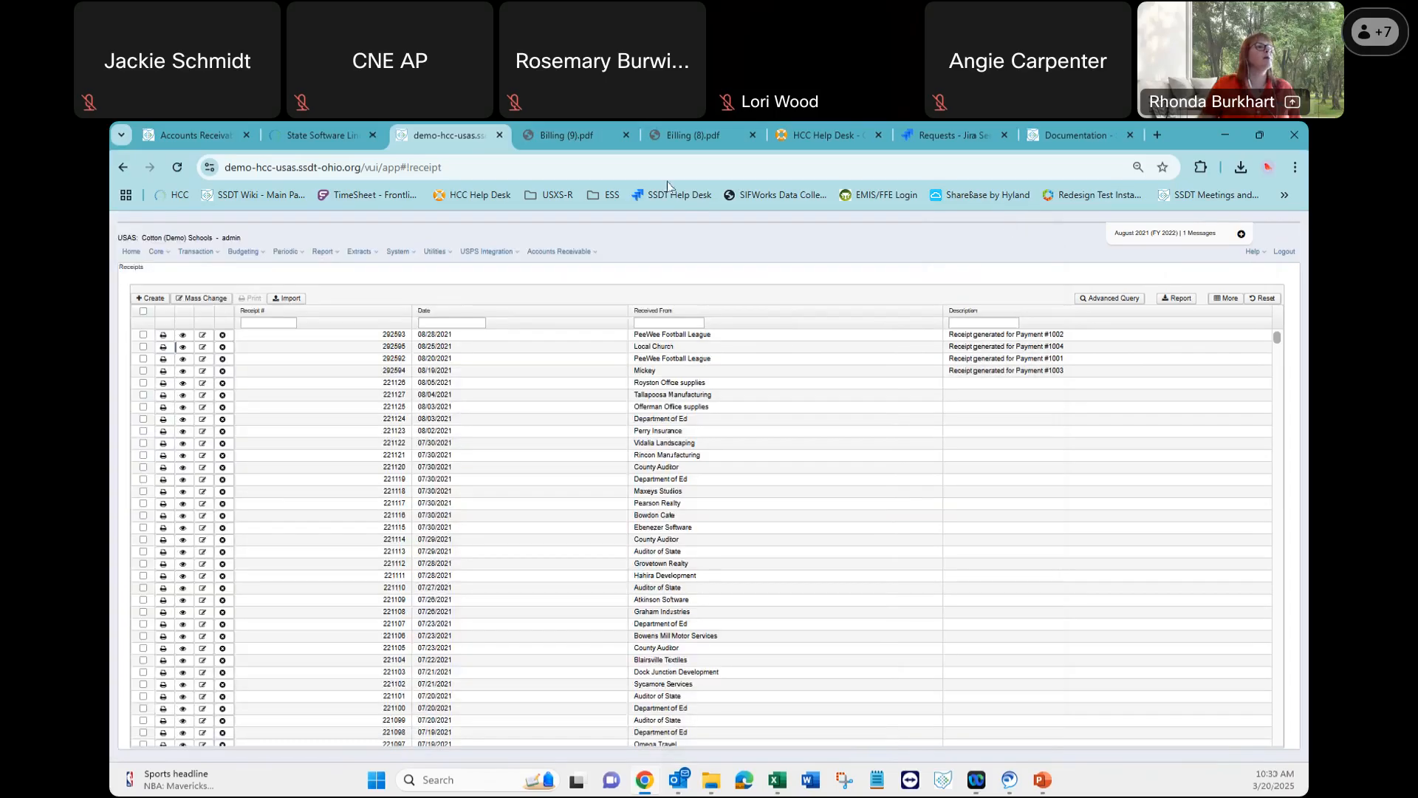
Open the Accounts Receivable billings, view the PeeWee Football League billing's amounts and line items, and close it.
{"action": "left_click", "coordinate": [563, 252]}
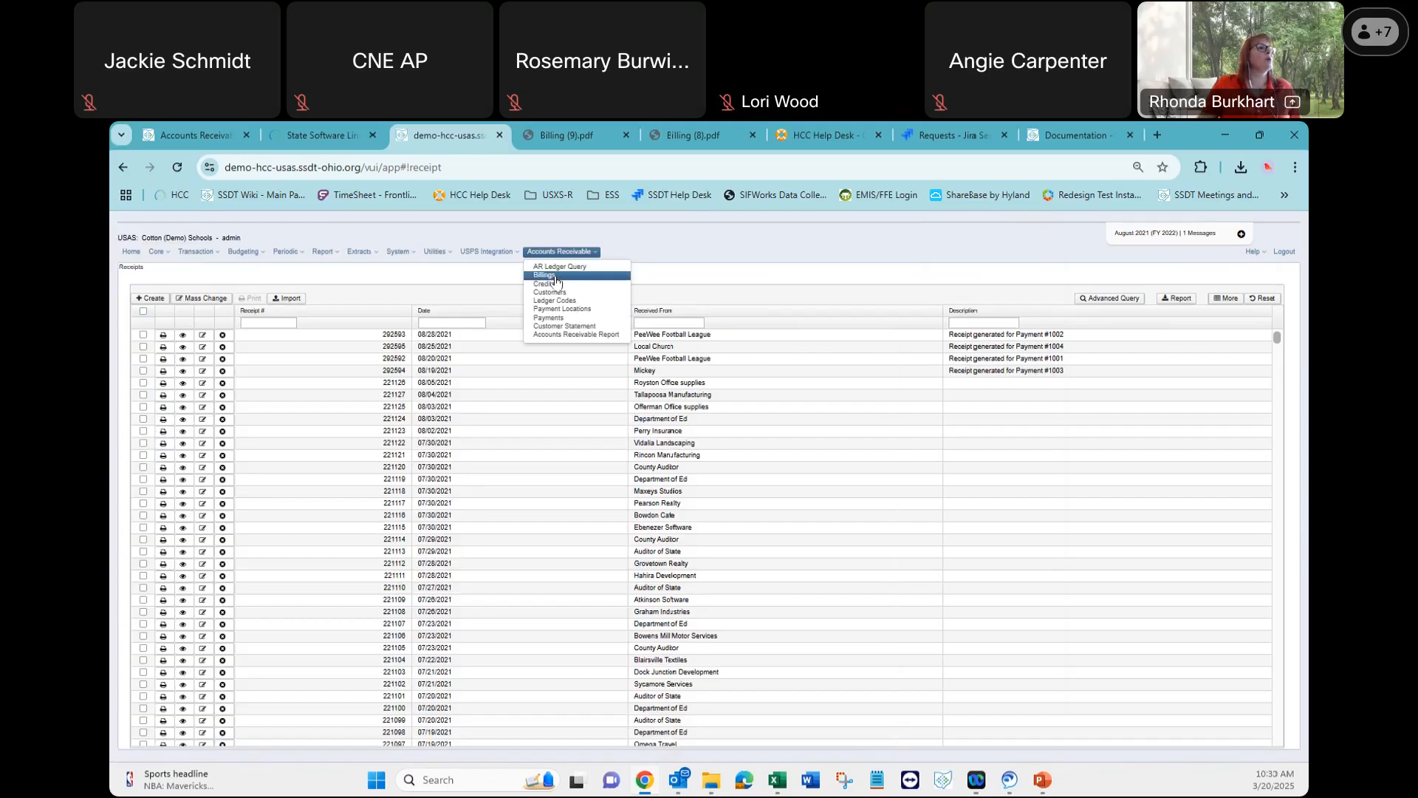
{"action": "left_click", "coordinate": [556, 279]}
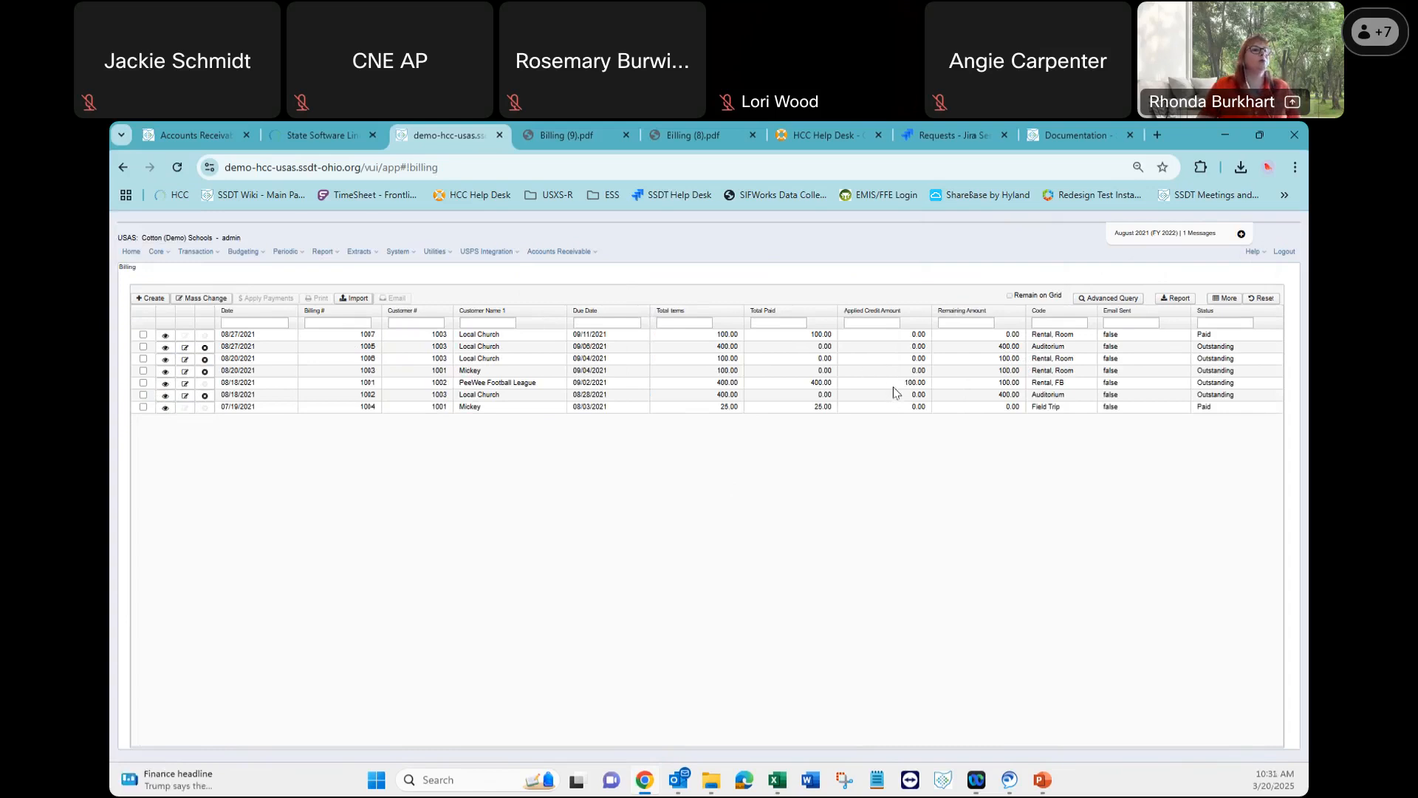
{"action": "left_click", "coordinate": [166, 383]}
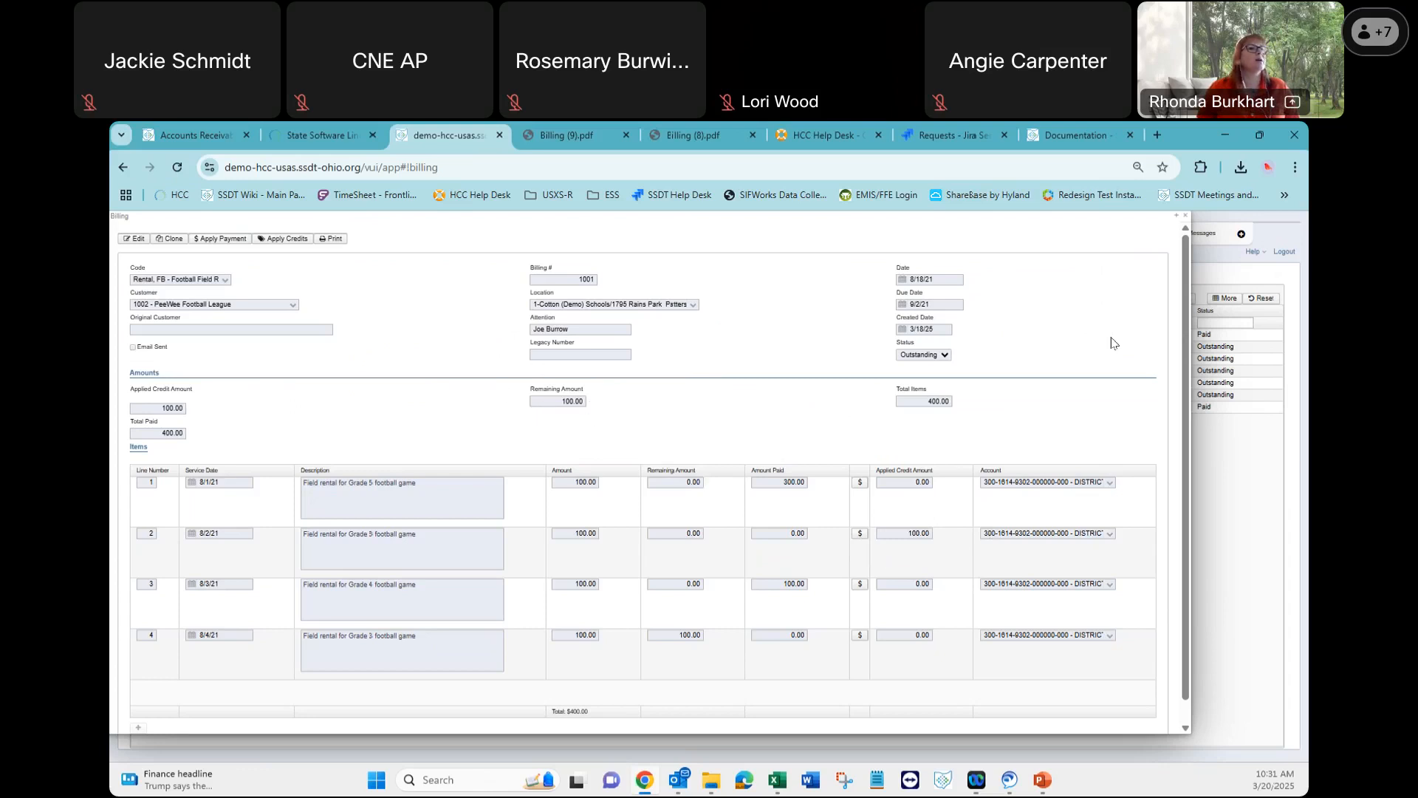
{"action": "left_click", "coordinate": [1182, 218]}
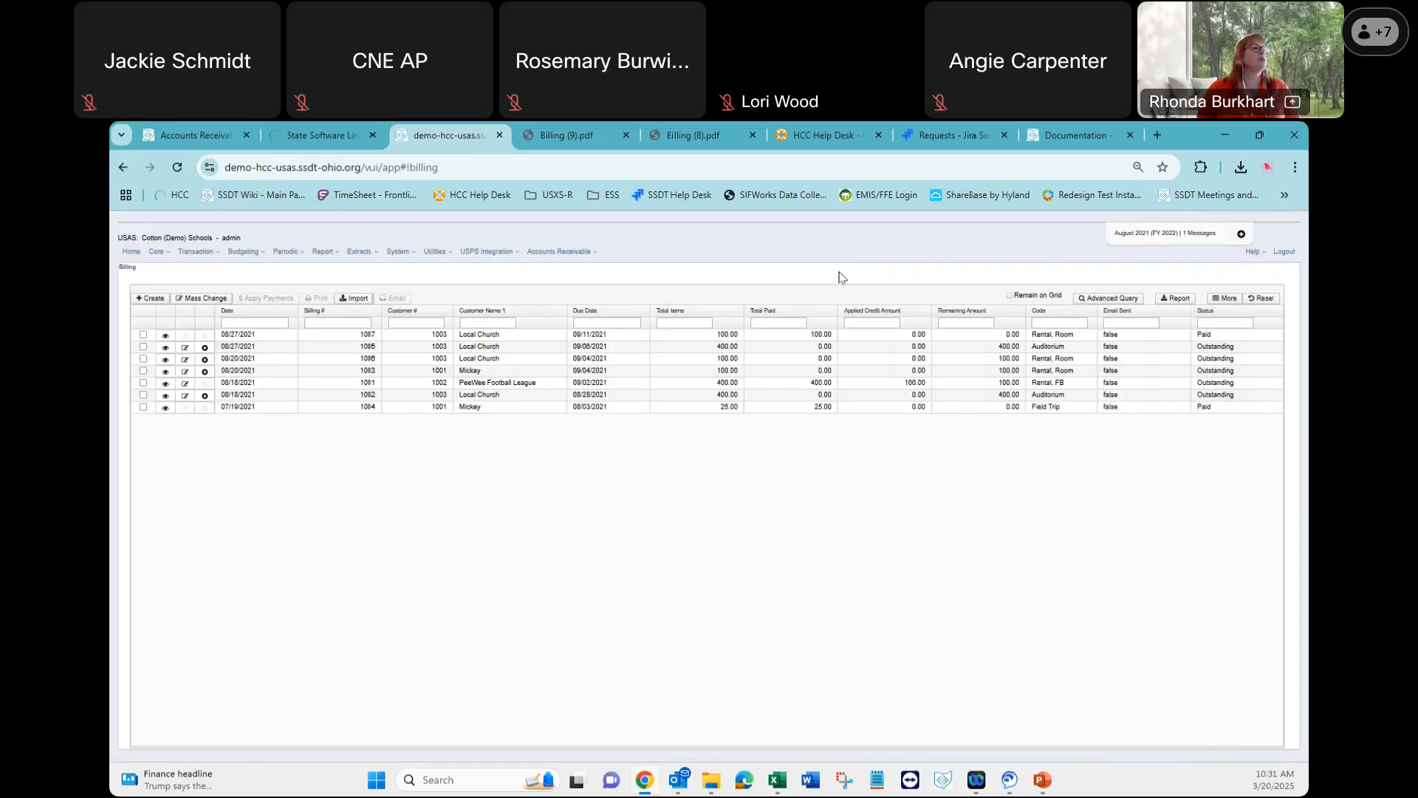
Open the Accounts Receivable credits and add the Customer Name 1 column to the grid.
{"action": "left_click", "coordinate": [559, 252]}
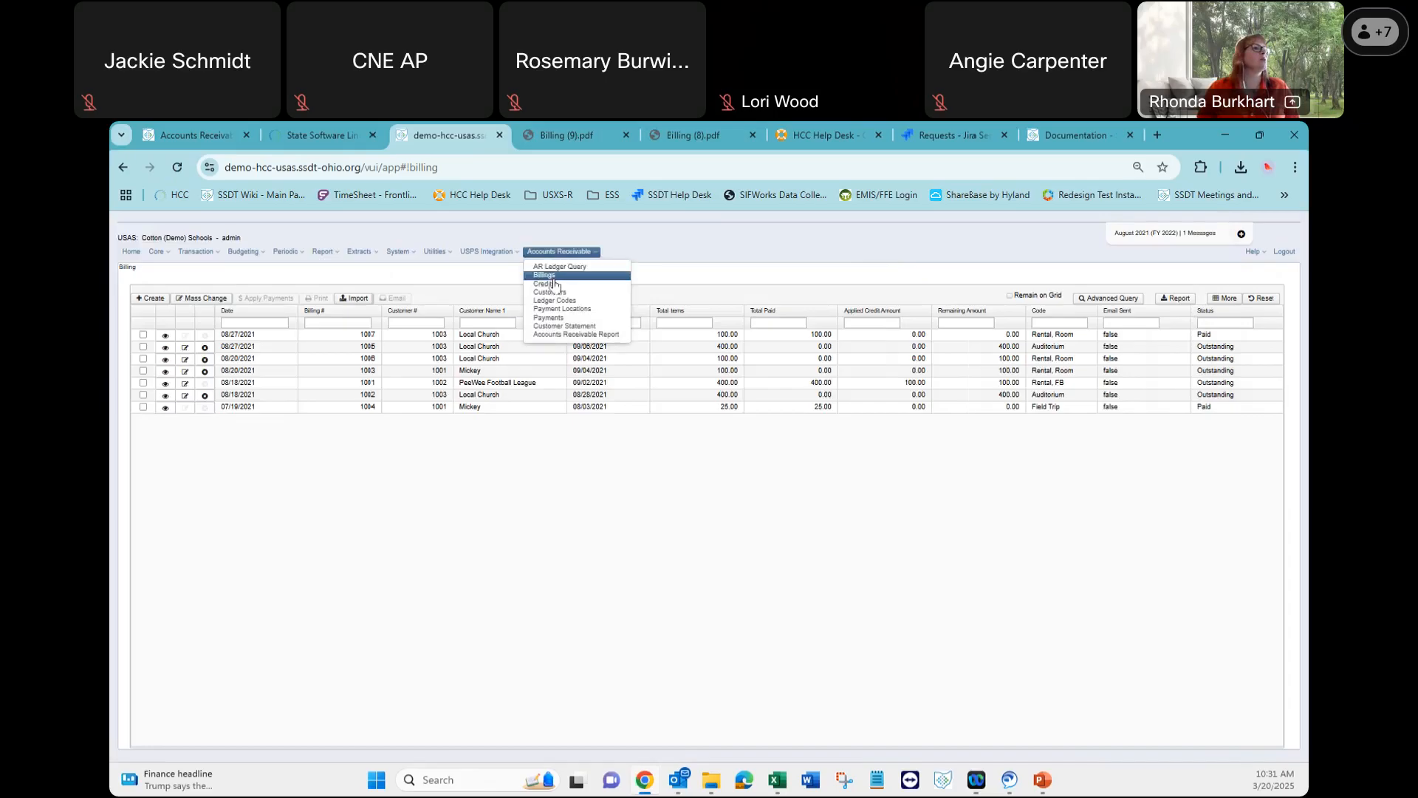
{"action": "left_click", "coordinate": [556, 285]}
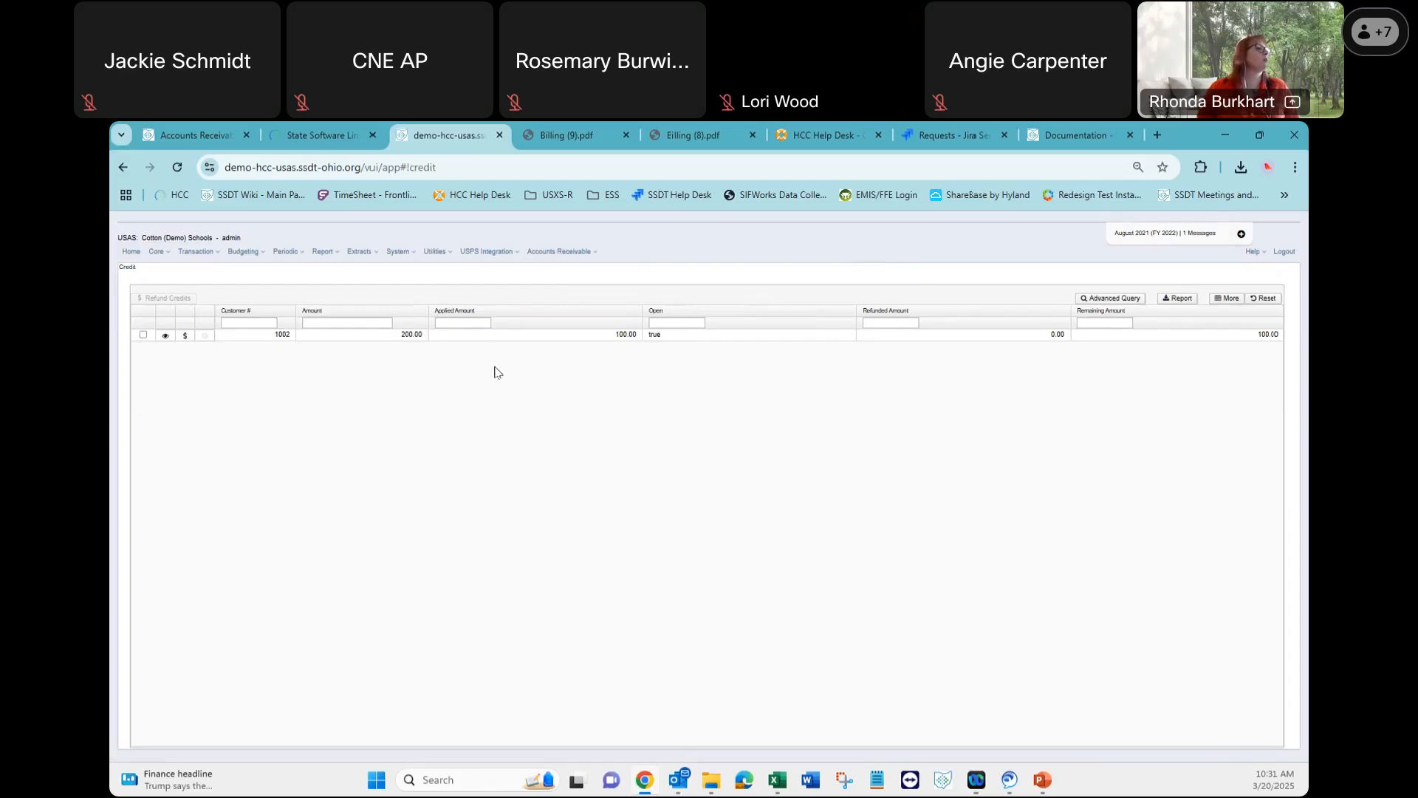
{"action": "left_click", "coordinate": [1229, 300]}
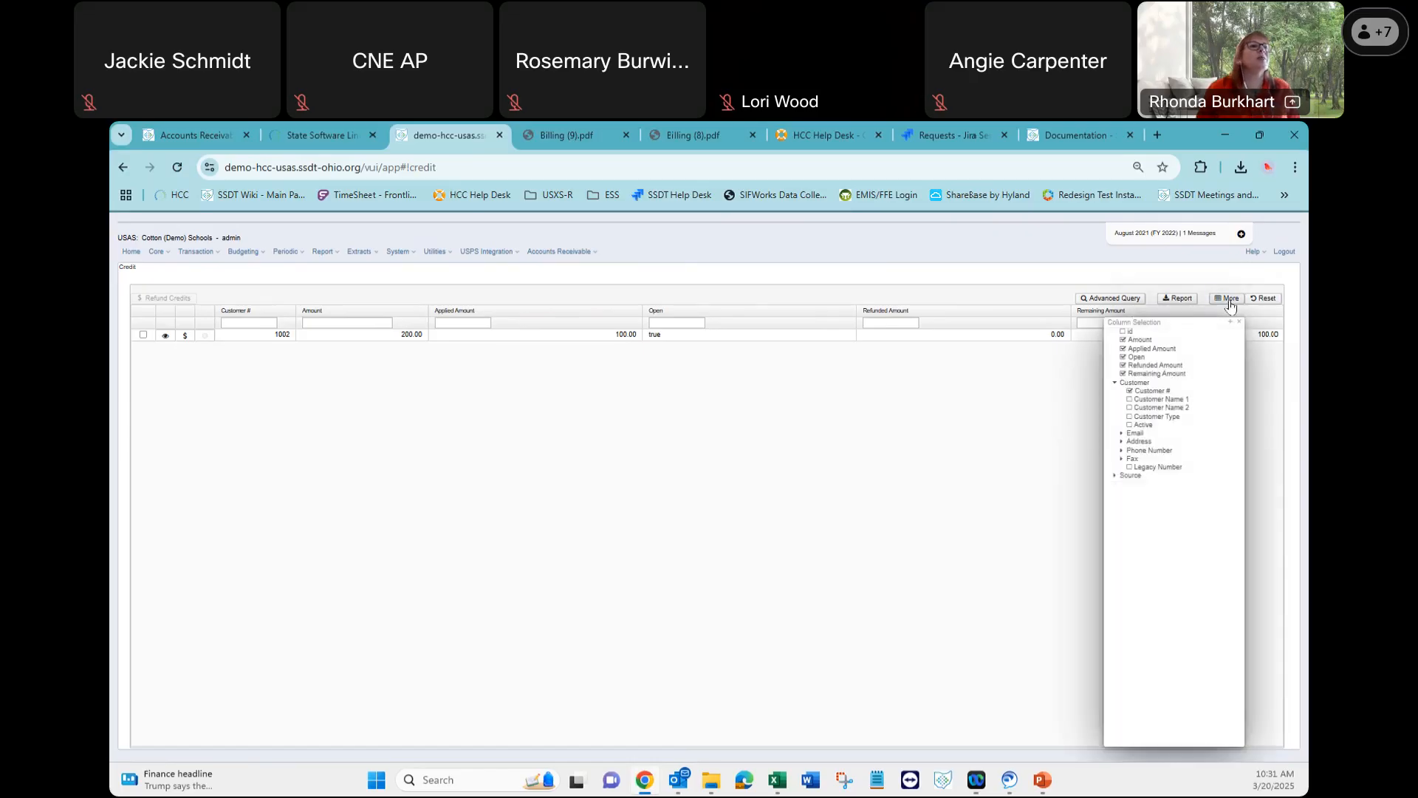
{"action": "left_click", "coordinate": [1129, 400]}
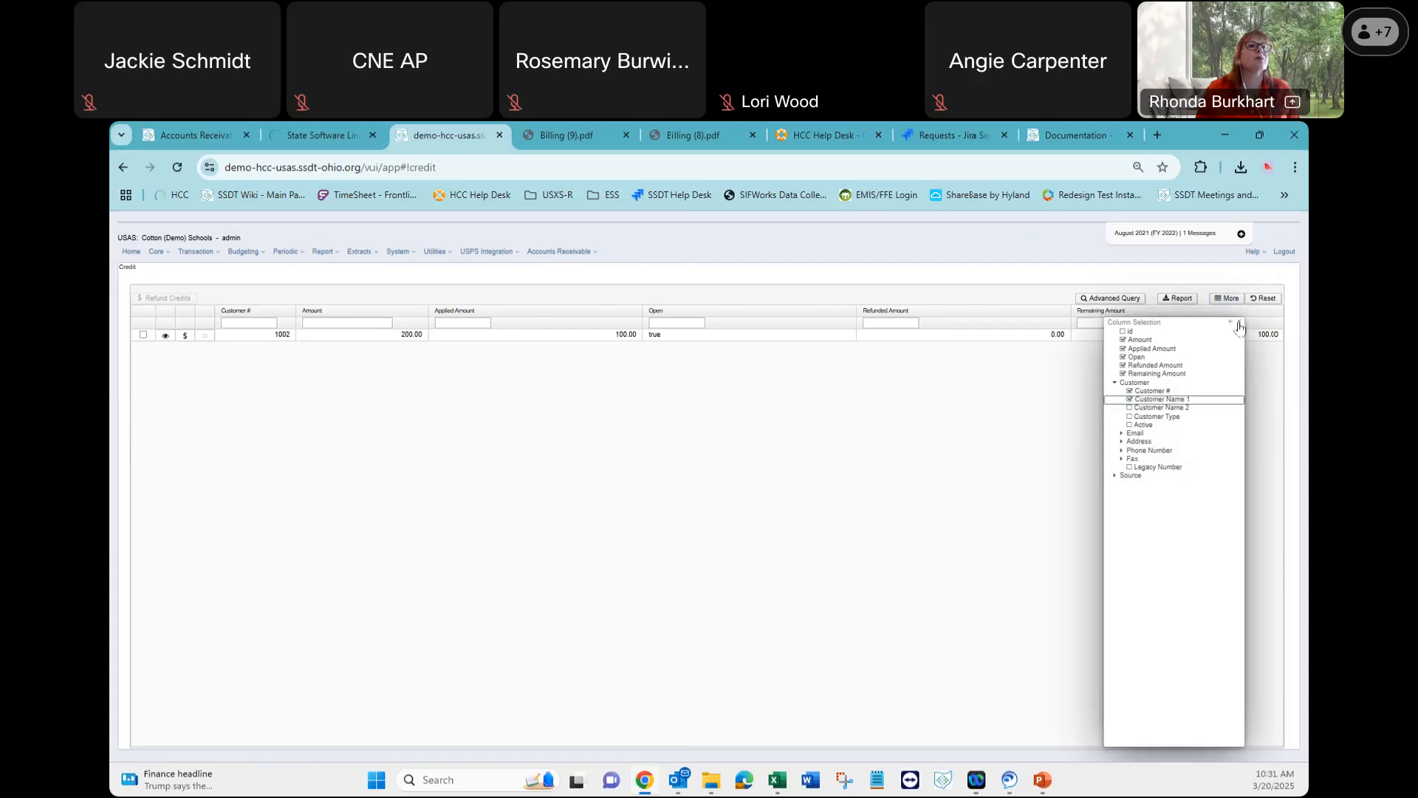
{"action": "left_click", "coordinate": [1240, 324]}
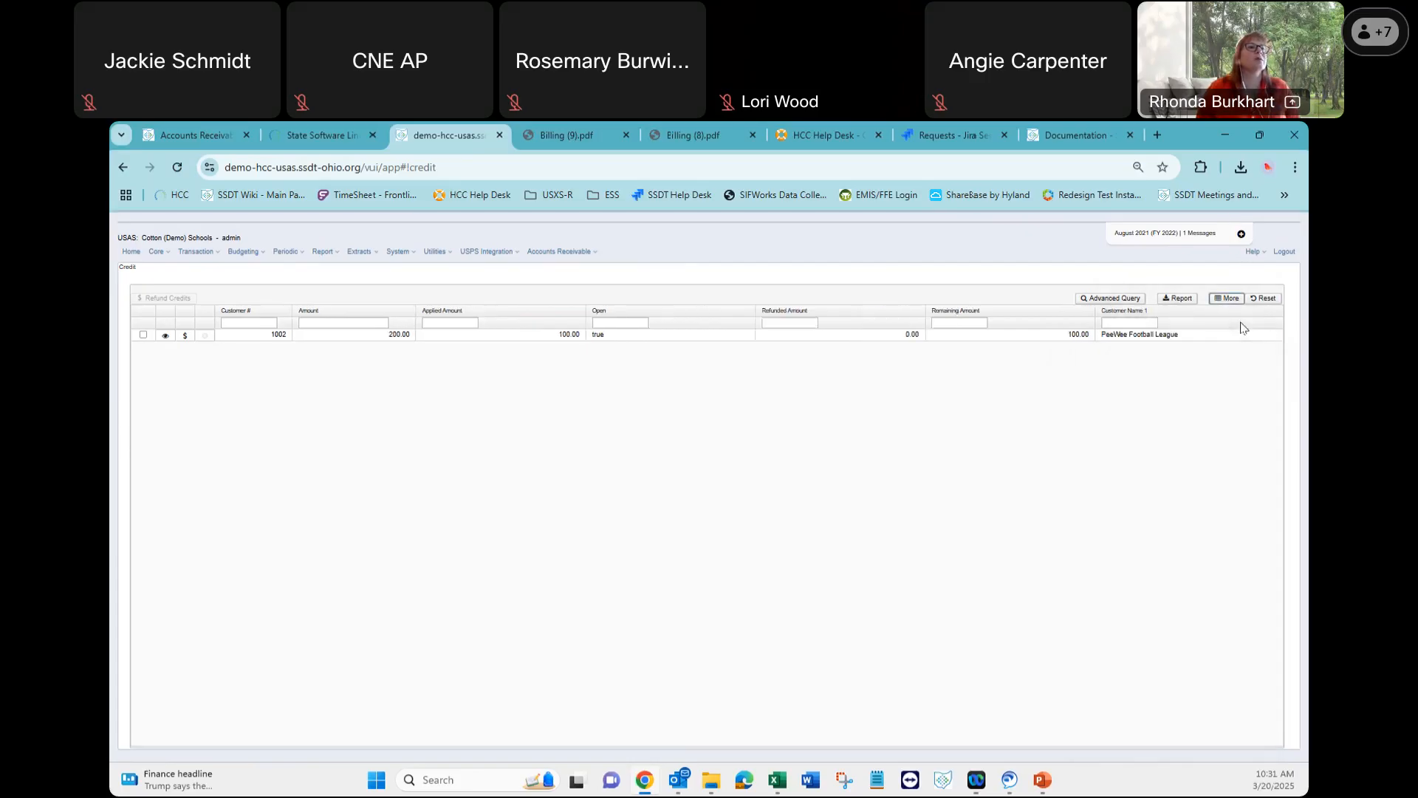
Move the Customer Name 1 column directly after Customer # and select the PeeWee Football League credit.
{"action": "left_click_drag", "start_coordinate": [1132, 316], "coordinate": [458, 307]}
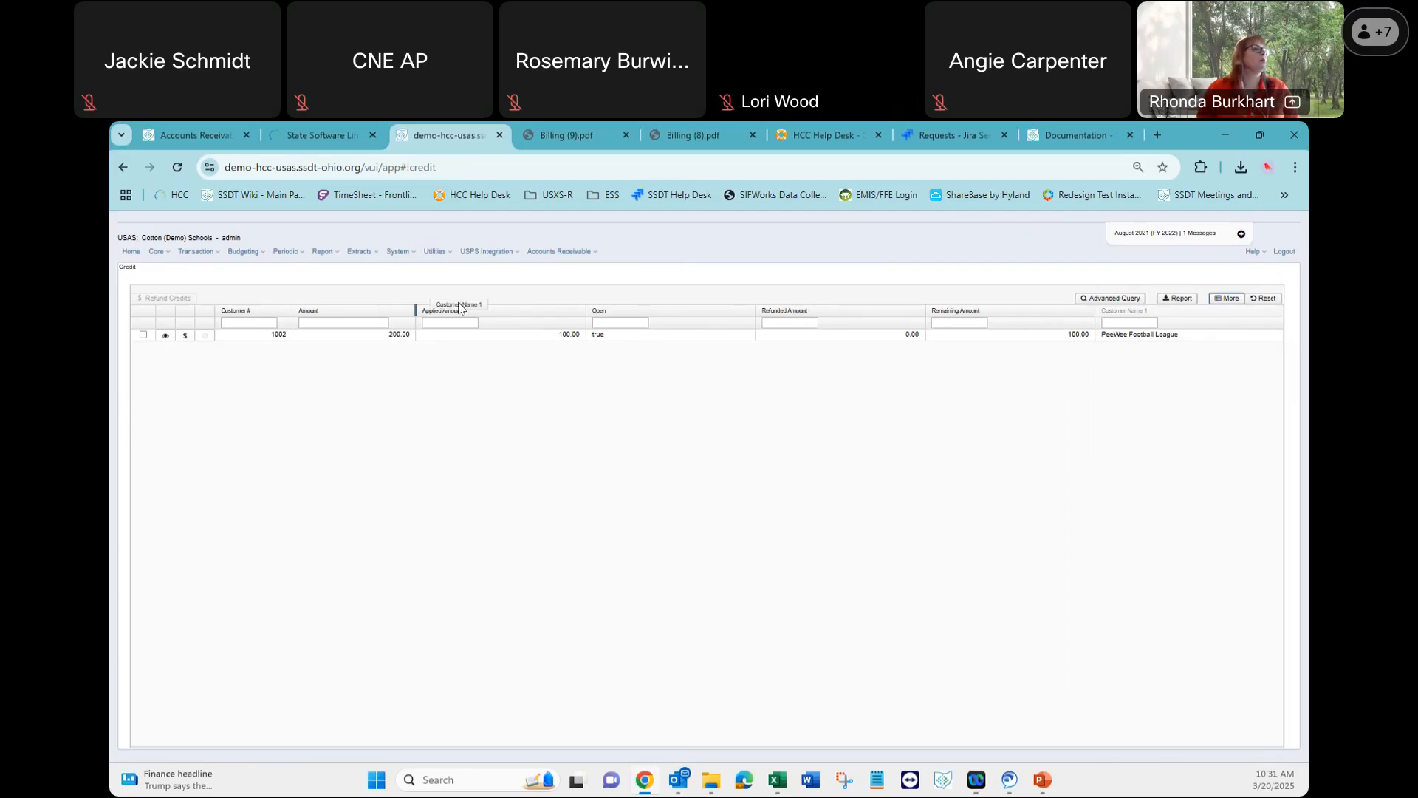
{"action": "mouse_move", "coordinate": [459, 306]}
{"action": "left_mouse_down"}
{"action": "mouse_move", "coordinate": [558, 309]}
{"action": "mouse_move", "coordinate": [318, 307]}
{"action": "left_mouse_up"}
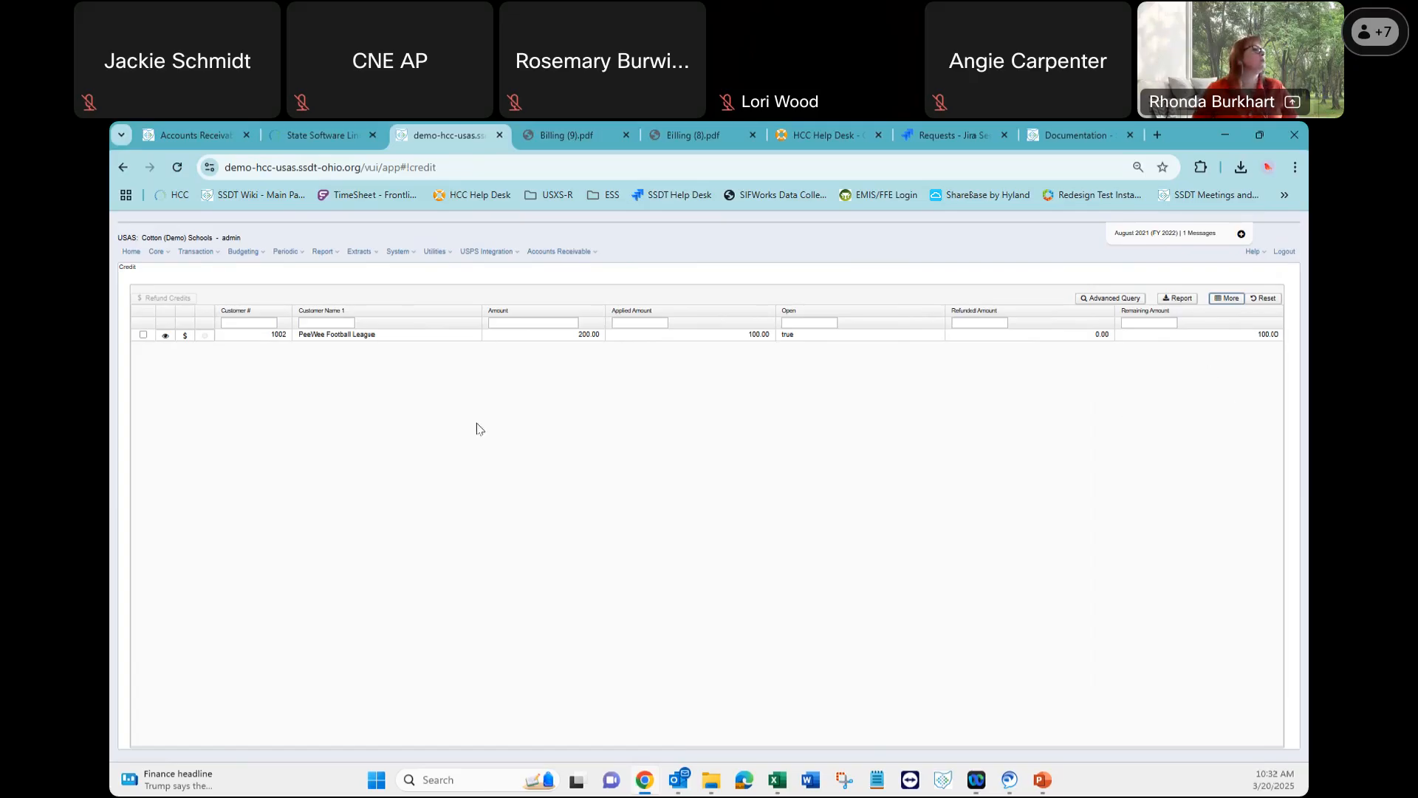
{"action": "left_click", "coordinate": [144, 336]}
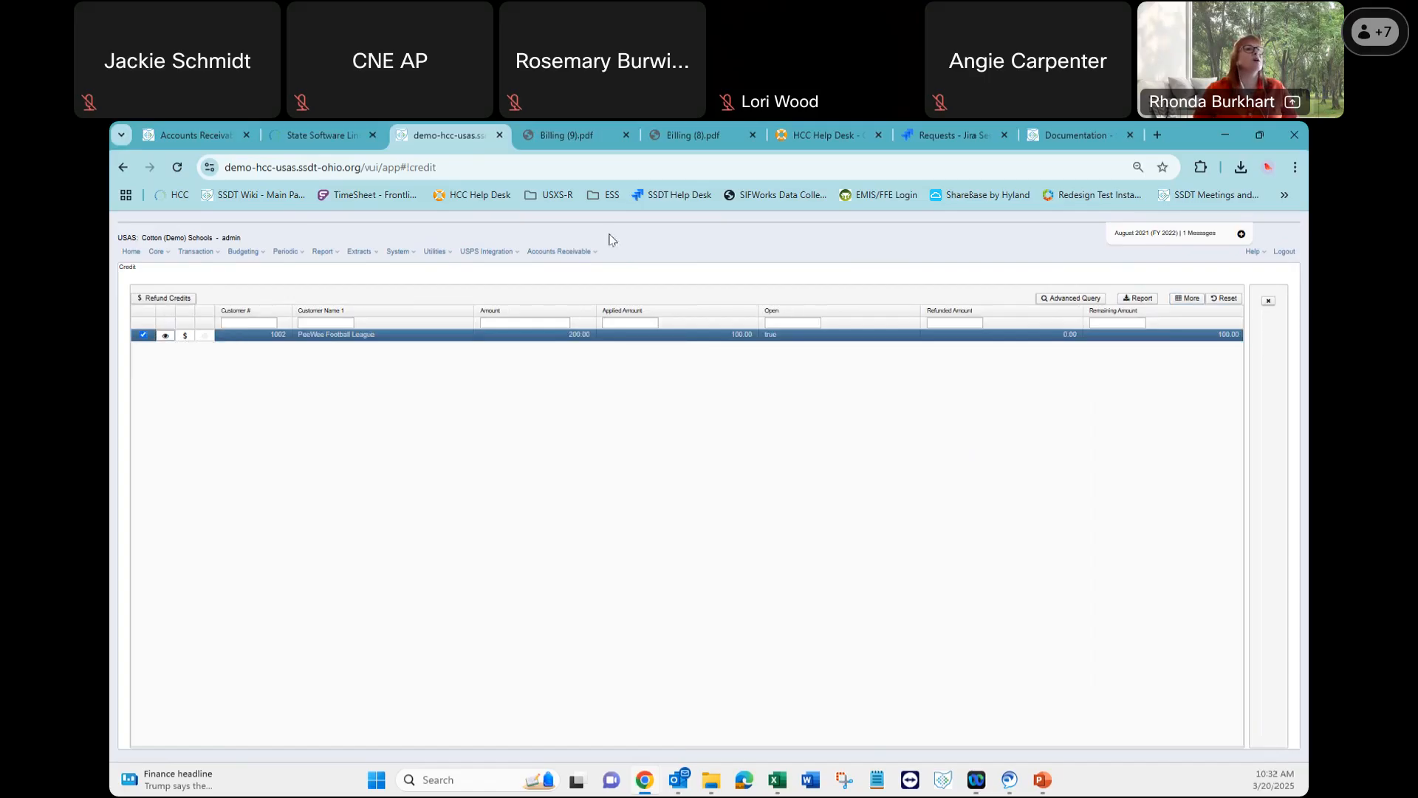
Return to the billings list and open the PeeWee Football League billing for viewing.
{"action": "left_click", "coordinate": [553, 253]}
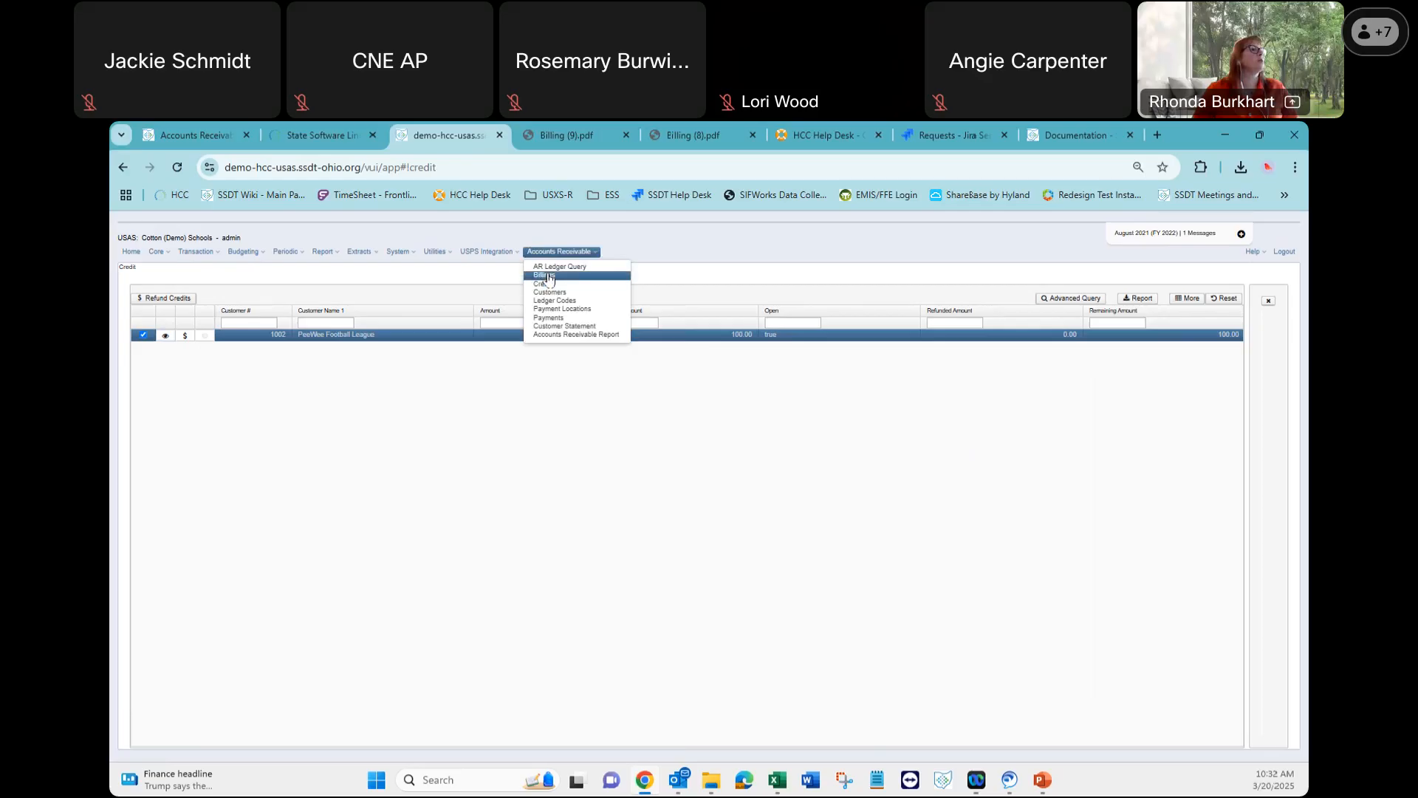
{"action": "left_click", "coordinate": [548, 276]}
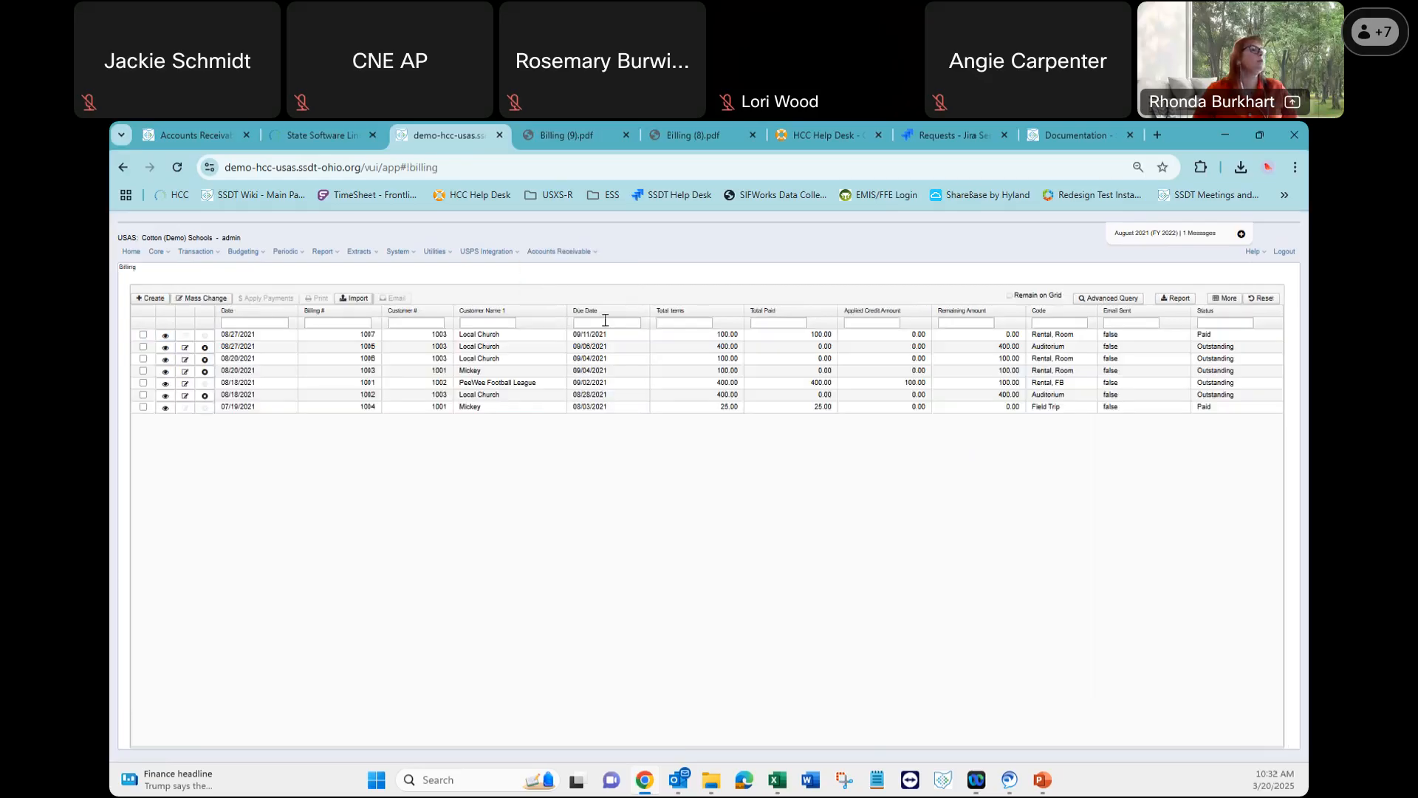
{"action": "left_click", "coordinate": [165, 385]}
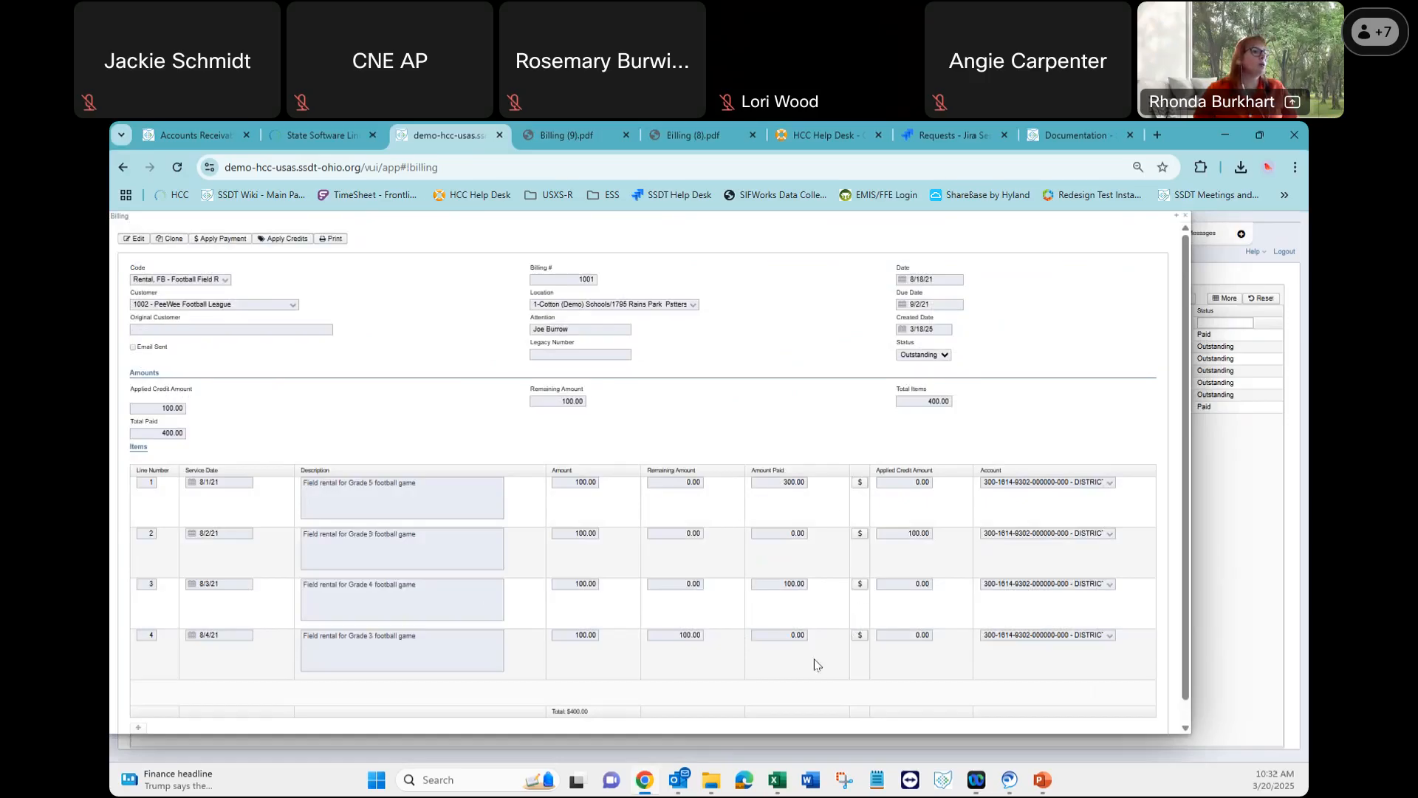
Apply 100.00 of the customer's open credit to line 4 of the billing, and close the credit management and billing windows.
{"action": "left_click", "coordinate": [858, 638]}
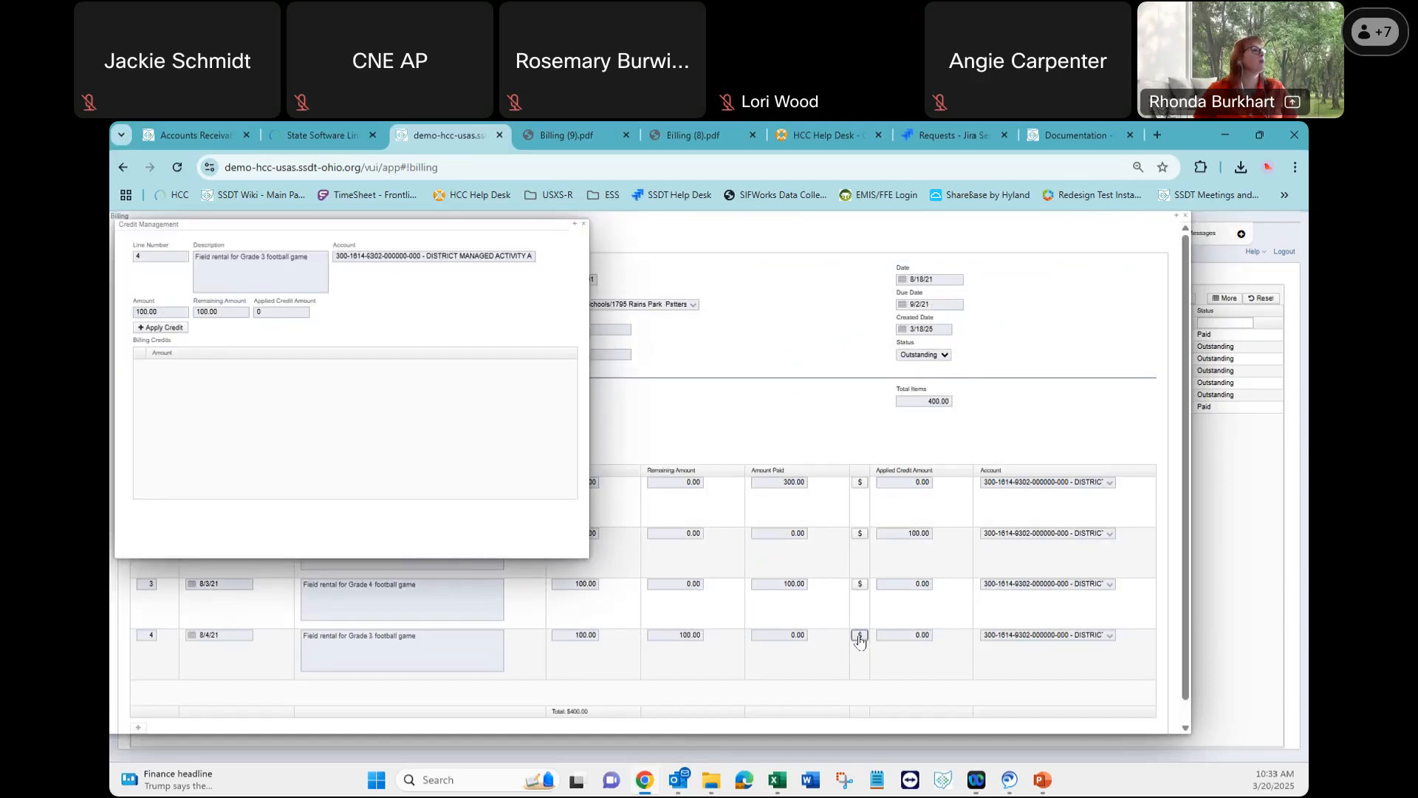
{"action": "left_click", "coordinate": [177, 330]}
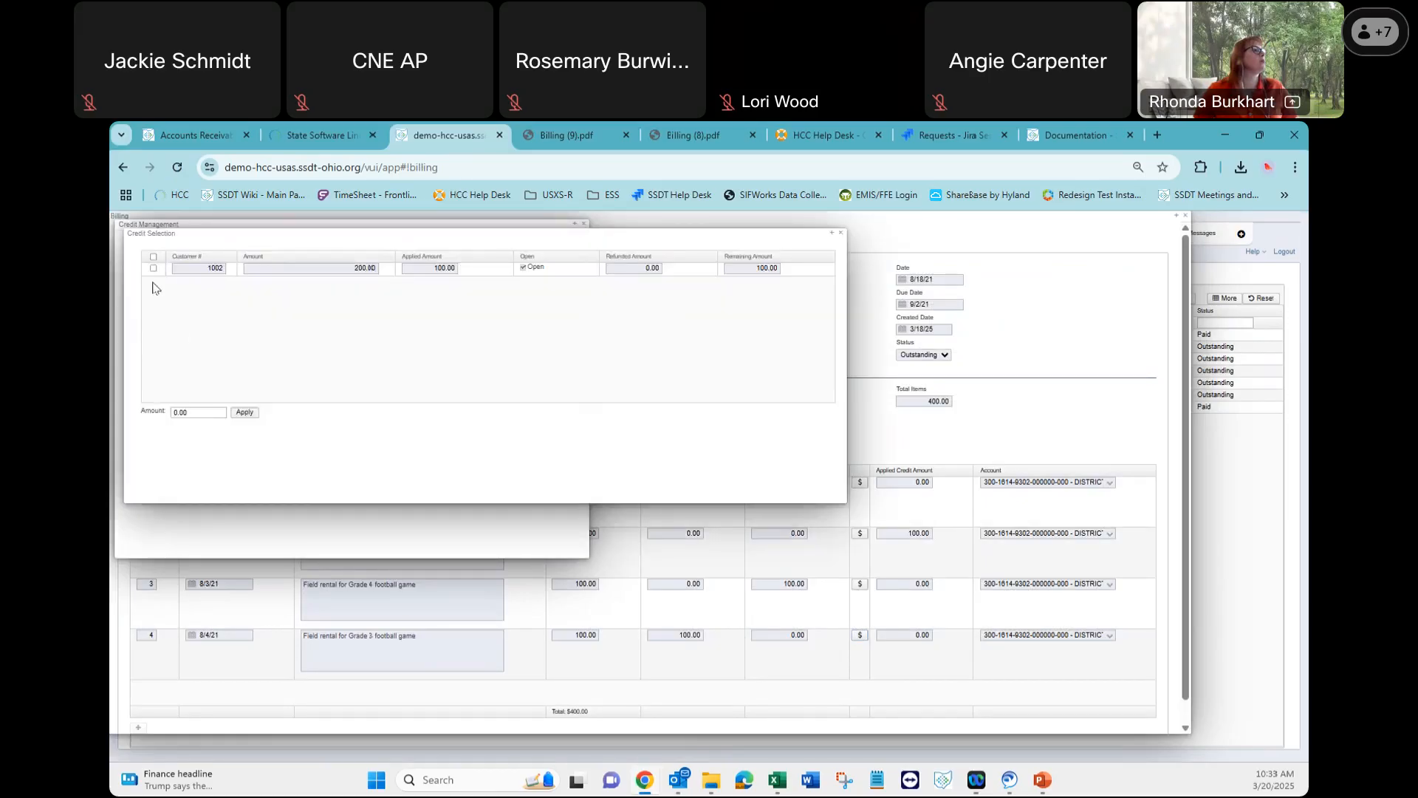
{"action": "left_click", "coordinate": [153, 269]}
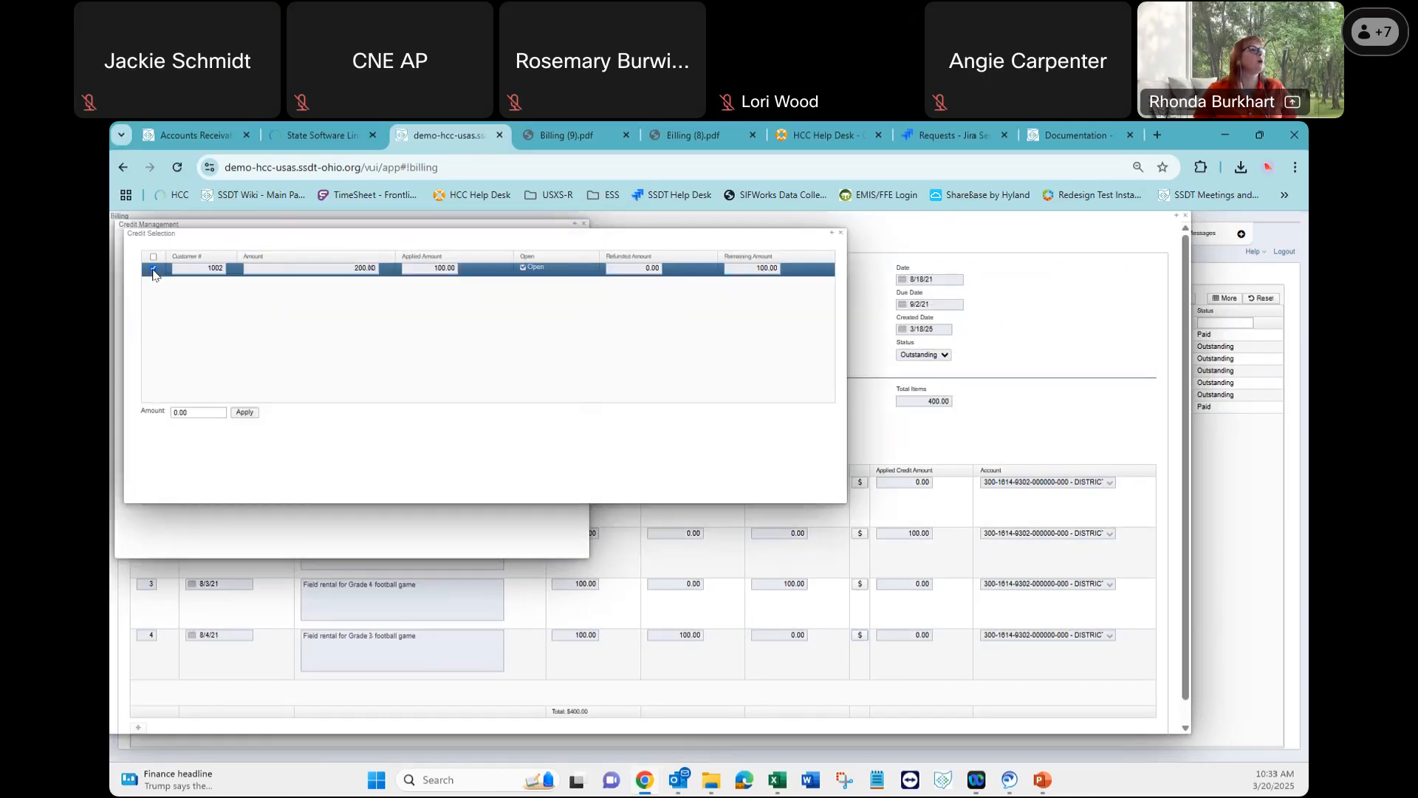
{"action": "left_click", "coordinate": [176, 414]}
{"action": "type", "text": "1"}
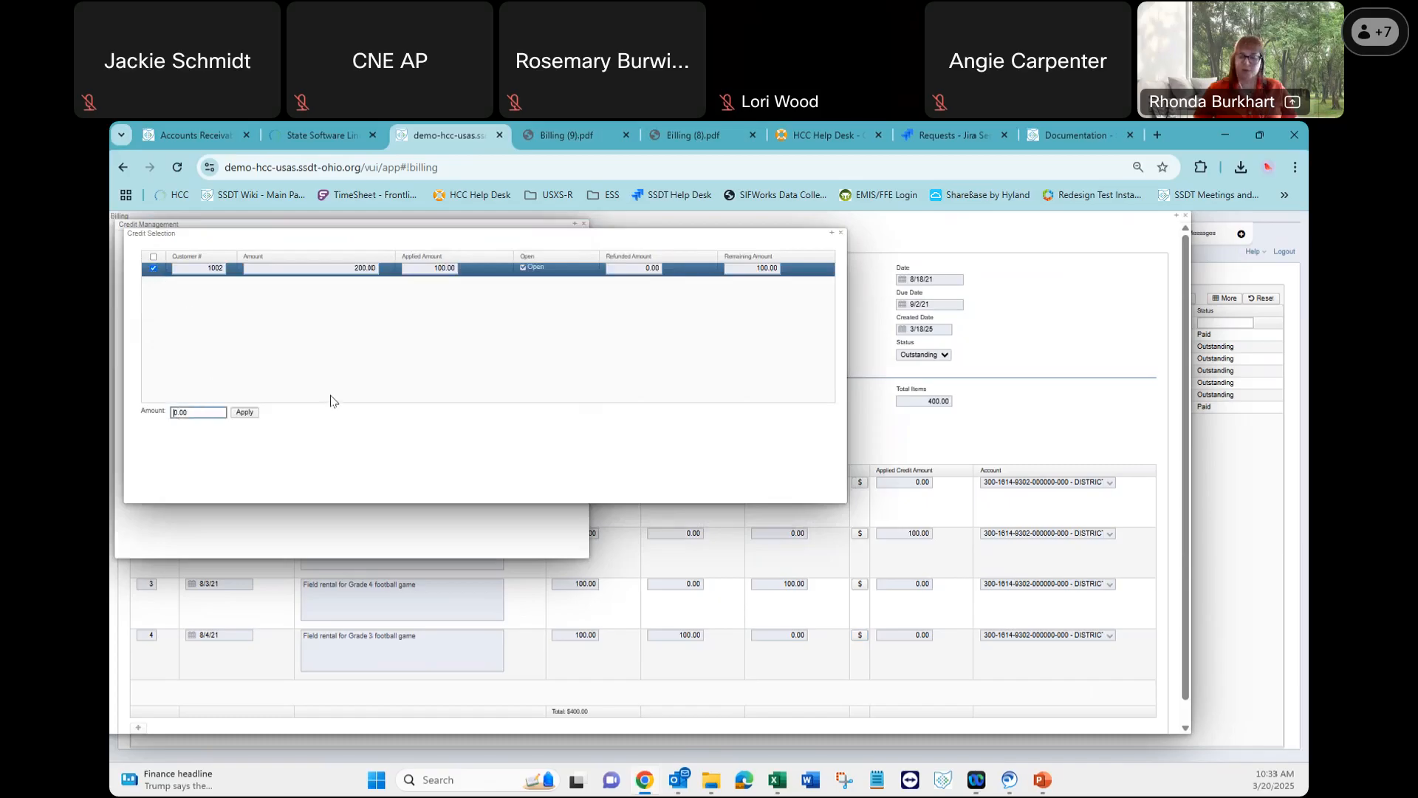
{"action": "type", "text": "0"}
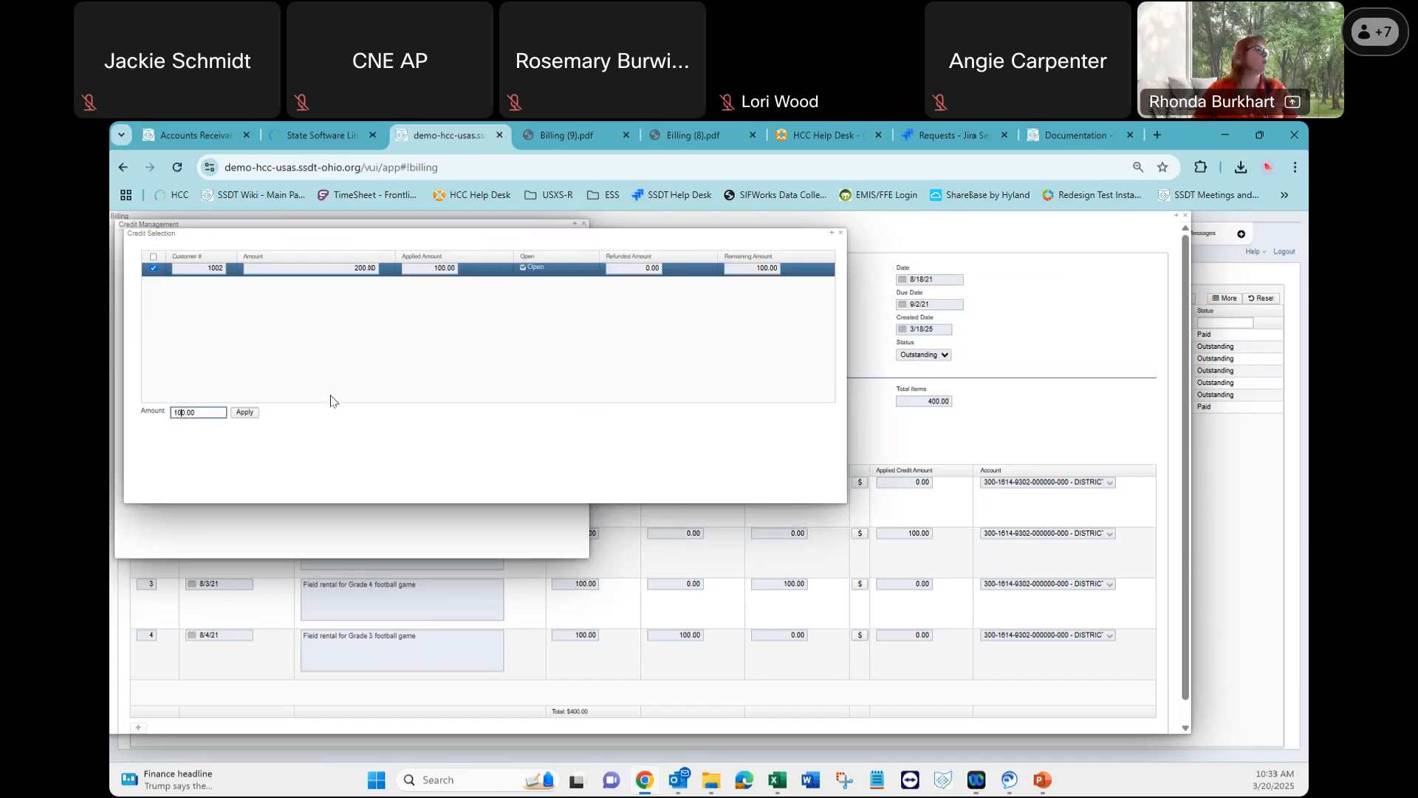
{"action": "left_click", "coordinate": [245, 412]}
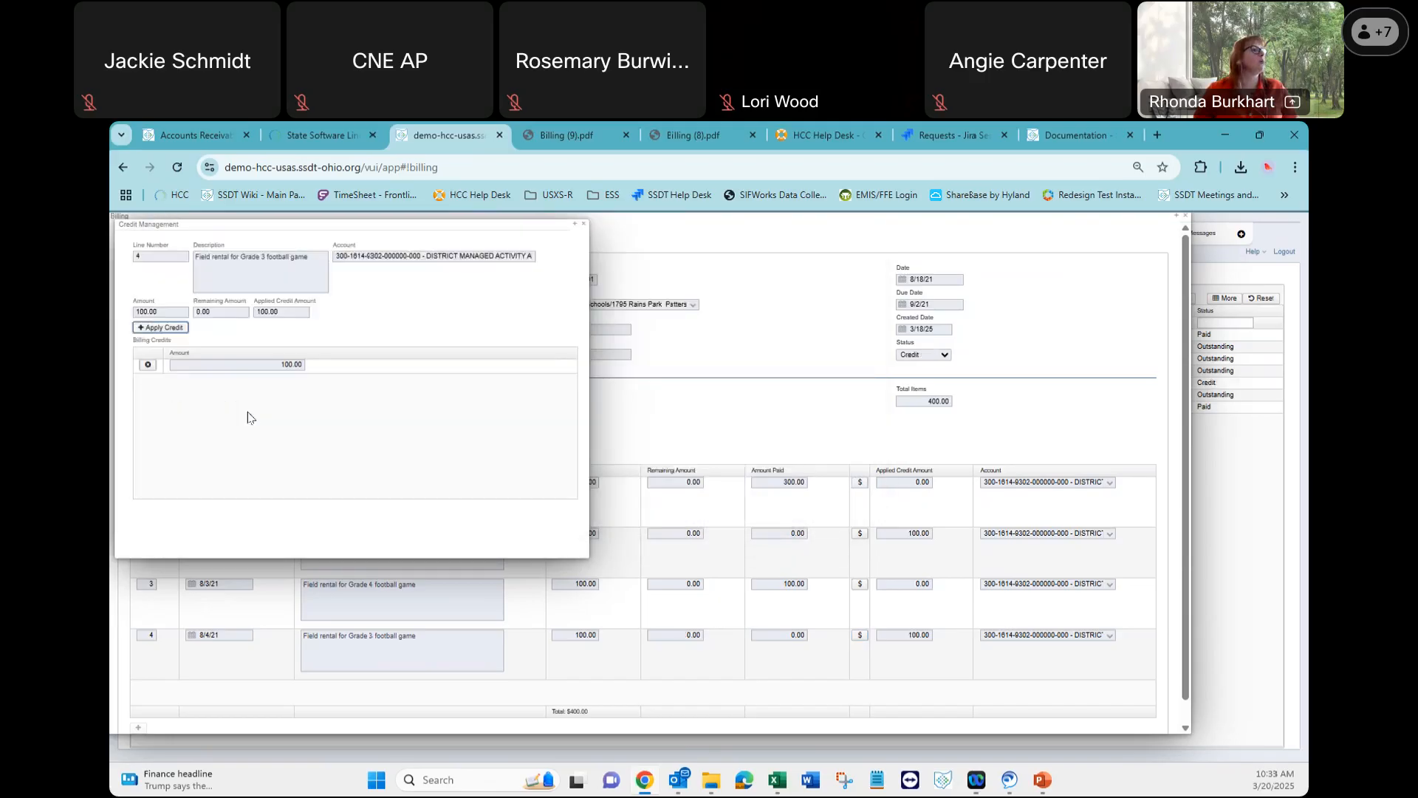
{"action": "left_click", "coordinate": [586, 225]}
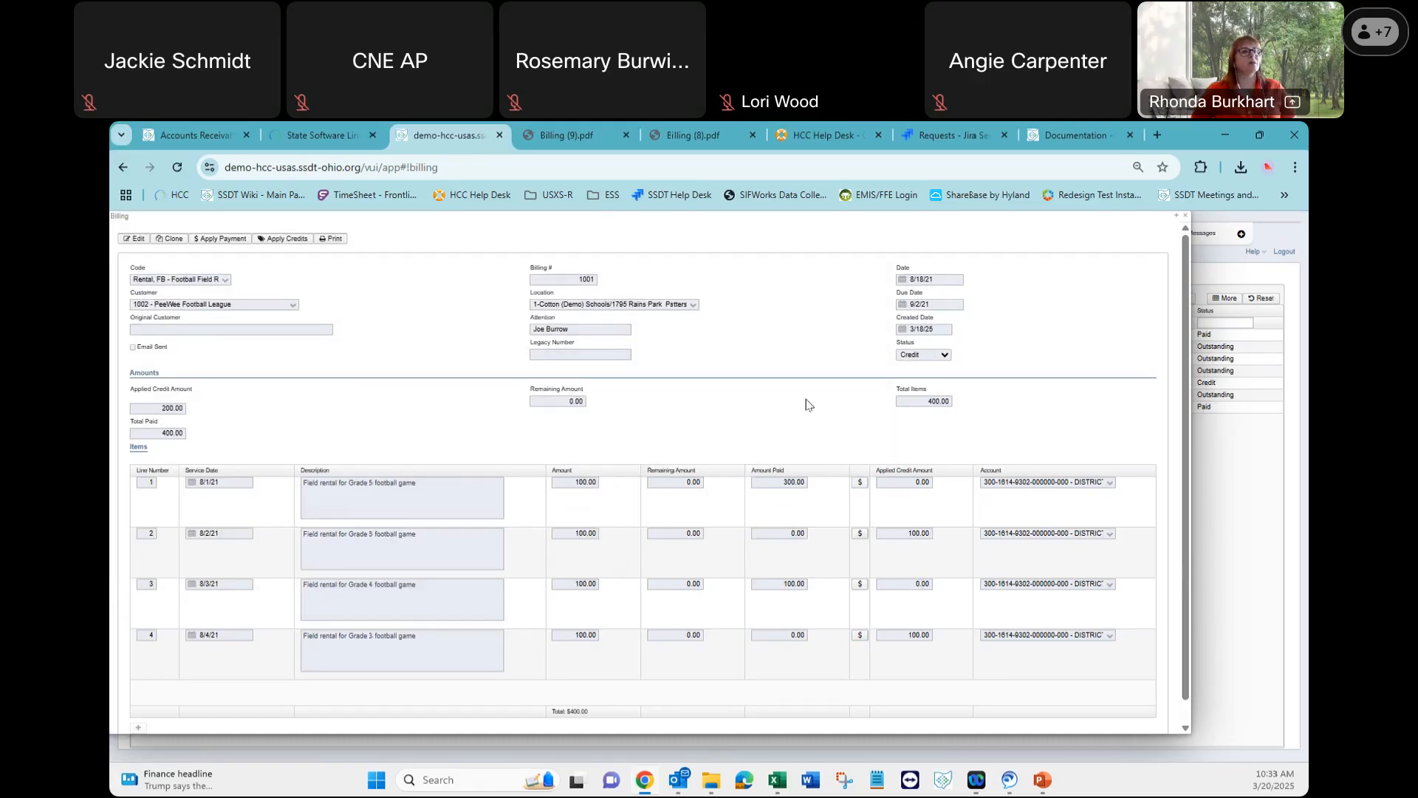
{"action": "left_click", "coordinate": [1185, 217]}
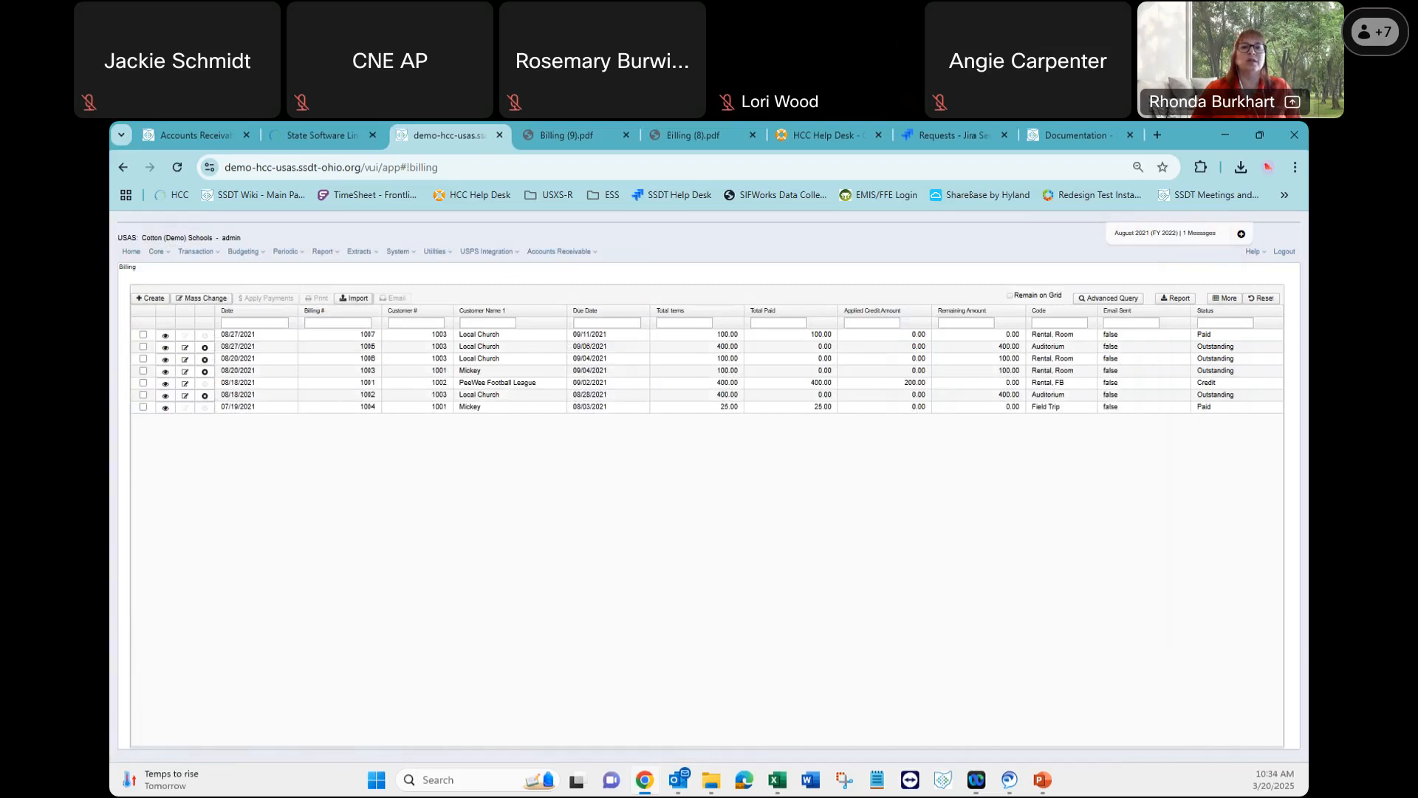
{"action": "key", "text": "alt+Tab"}
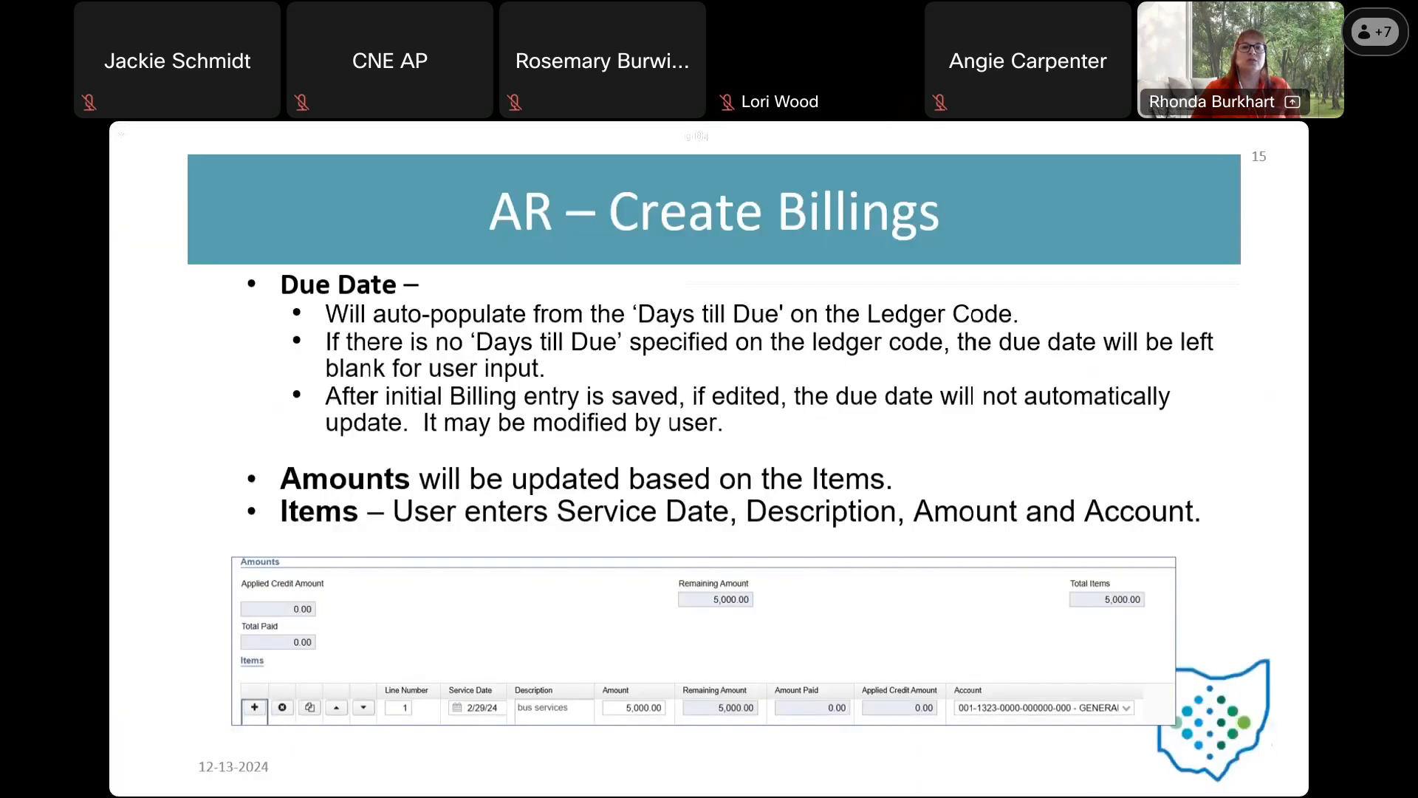
{"action": "key", "text": "Right"}
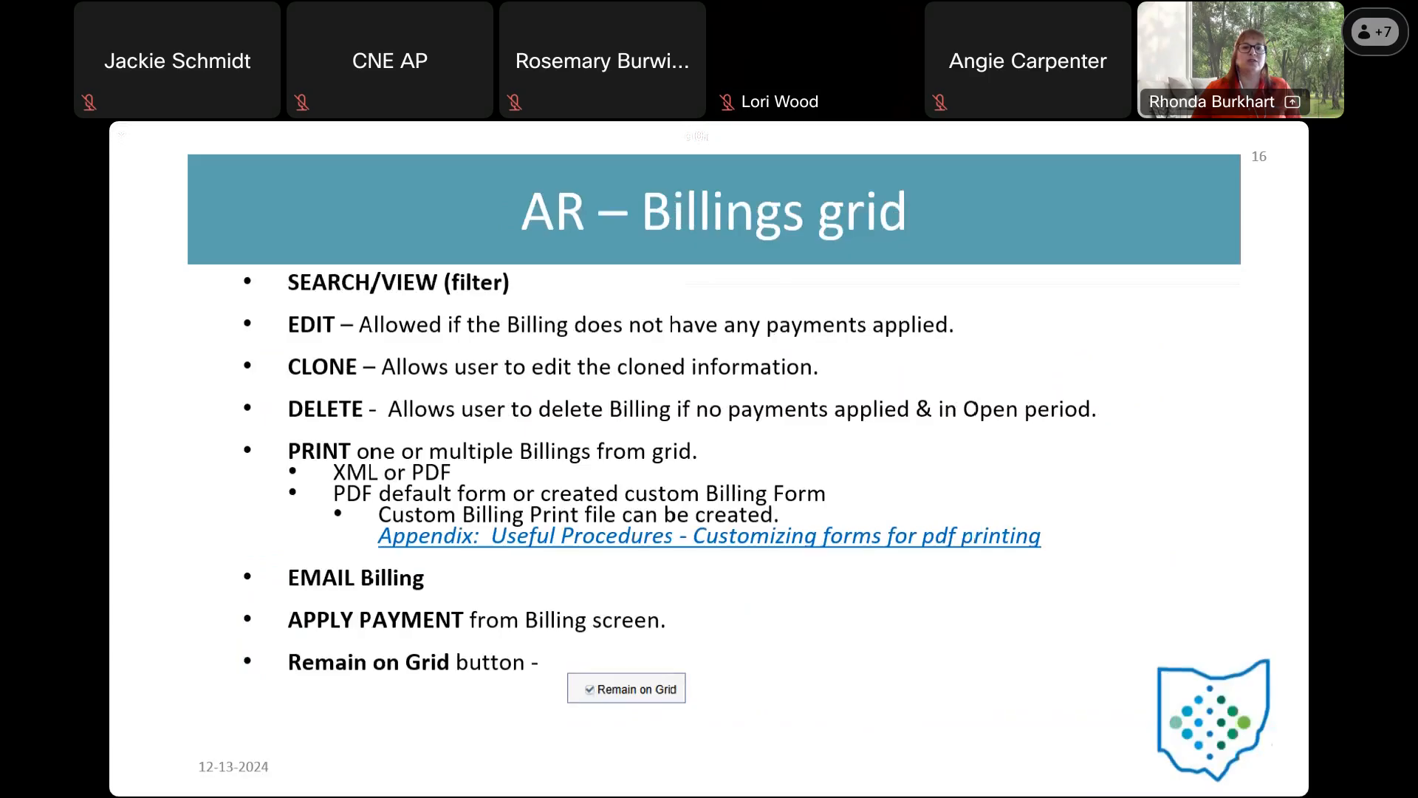
{"action": "key", "text": "Right"}
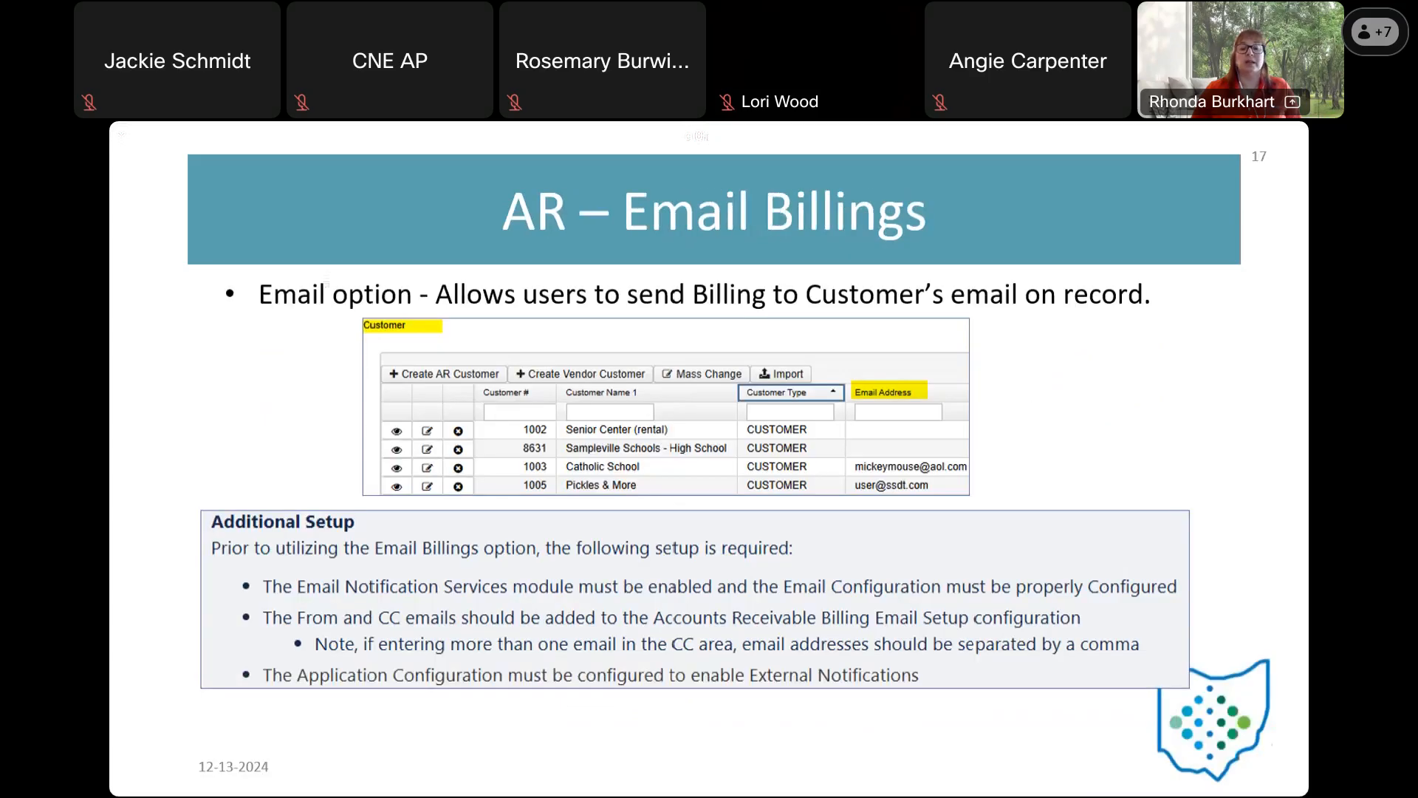